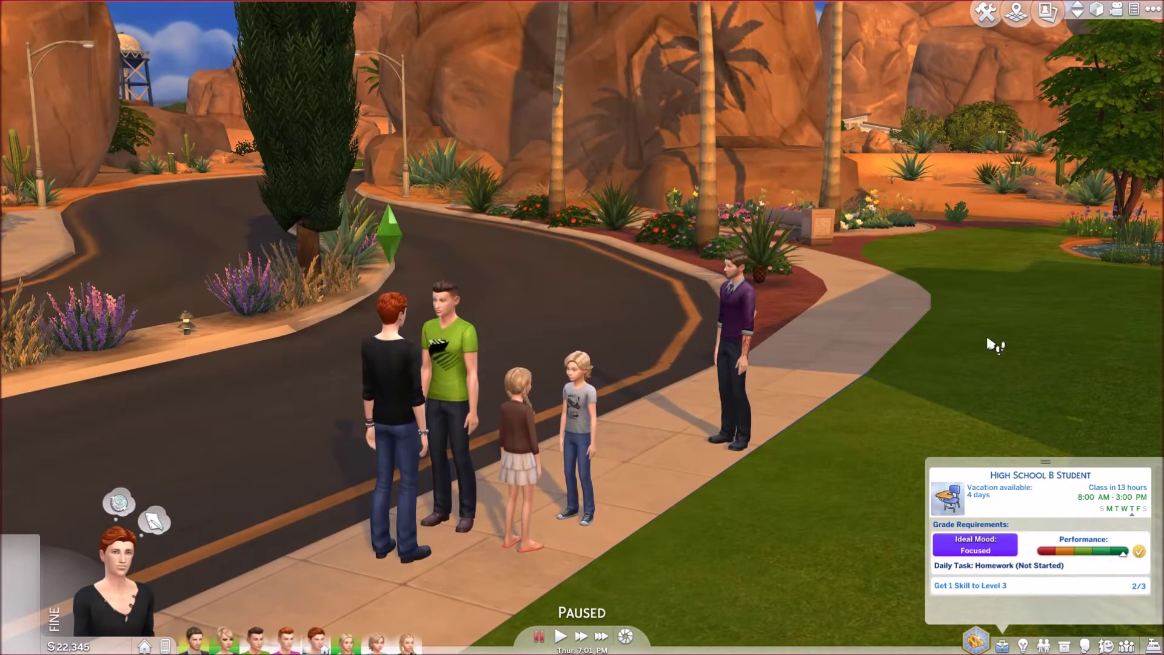
{"action": "scroll", "coordinate": [991, 344], "scroll_direction": "down", "scroll_amount": 2}
{"action": "scroll", "coordinate": [977, 372], "scroll_direction": "down", "scroll_amount": 3}
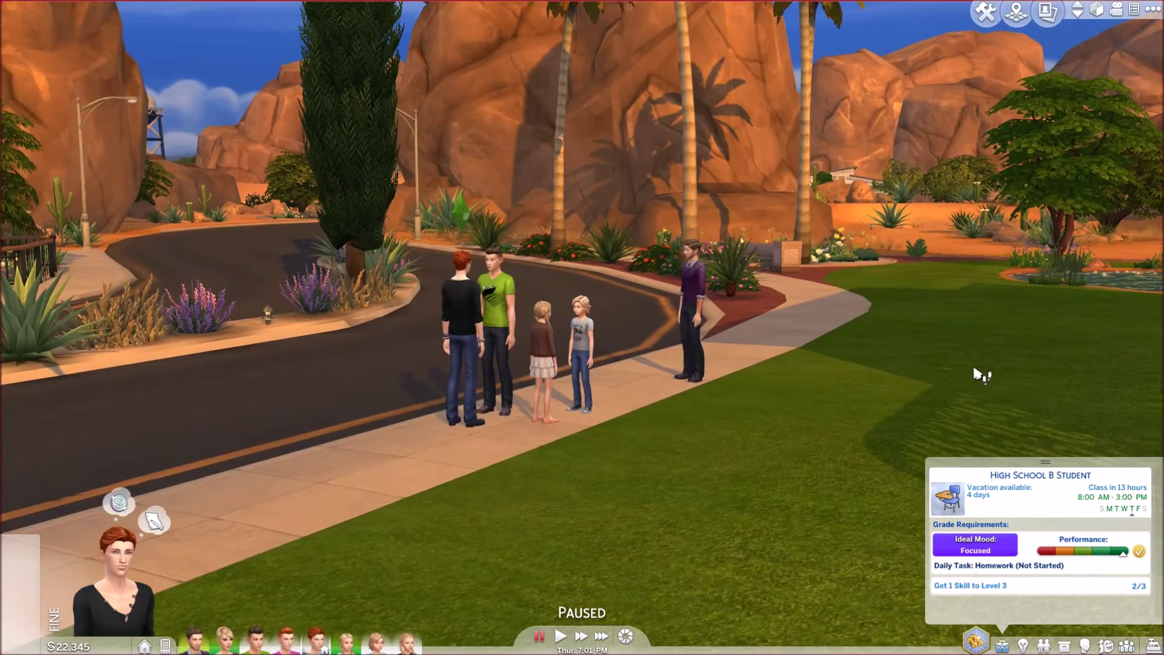
{"action": "scroll", "coordinate": [974, 371], "scroll_direction": "up", "scroll_amount": 3}
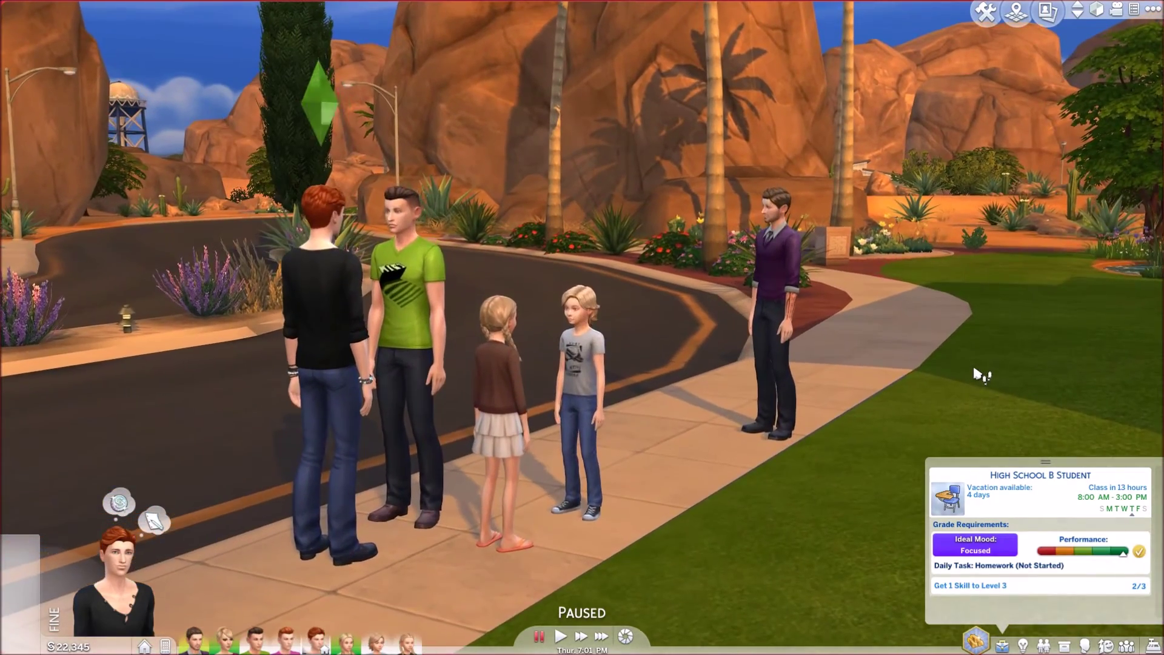
{"action": "scroll", "coordinate": [979, 375], "scroll_direction": "down", "scroll_amount": 2}
{"action": "key", "text": "e"}
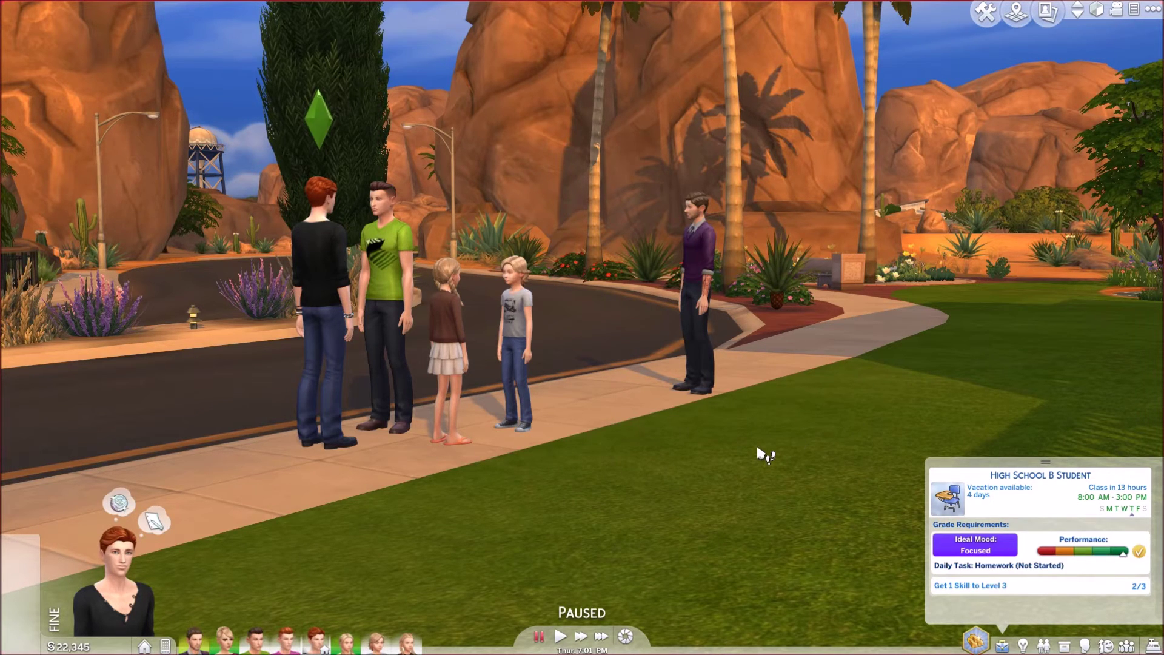
{"action": "scroll", "coordinate": [765, 455], "scroll_direction": "down", "scroll_amount": 3}
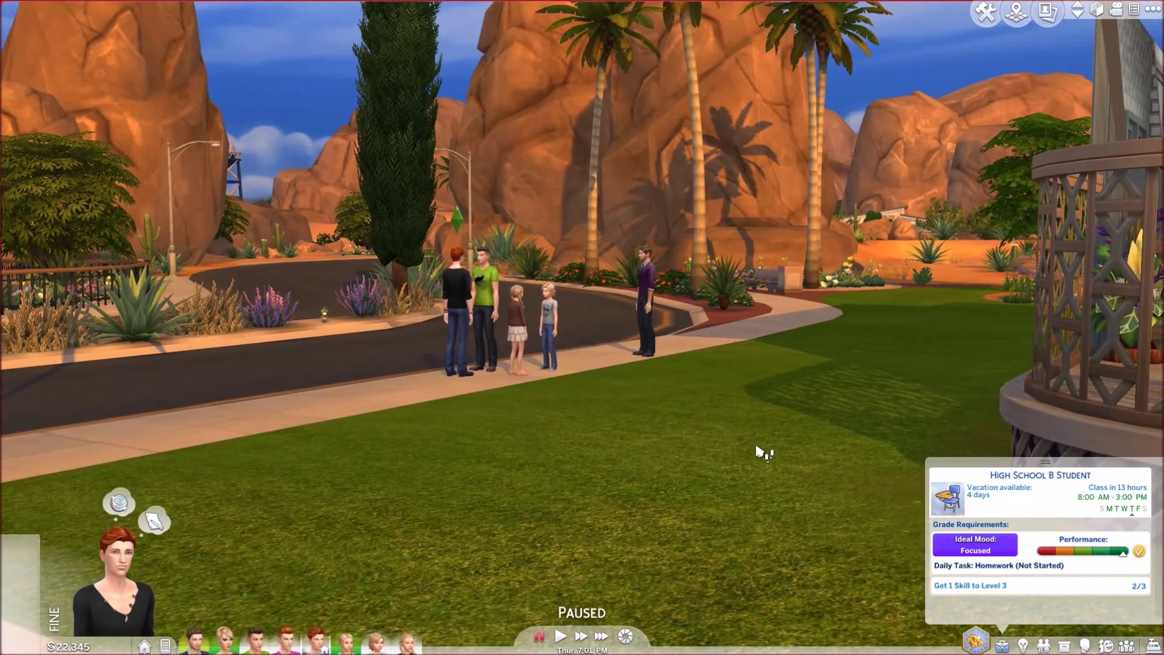
{"action": "scroll", "coordinate": [729, 426], "scroll_direction": "up", "scroll_amount": 3}
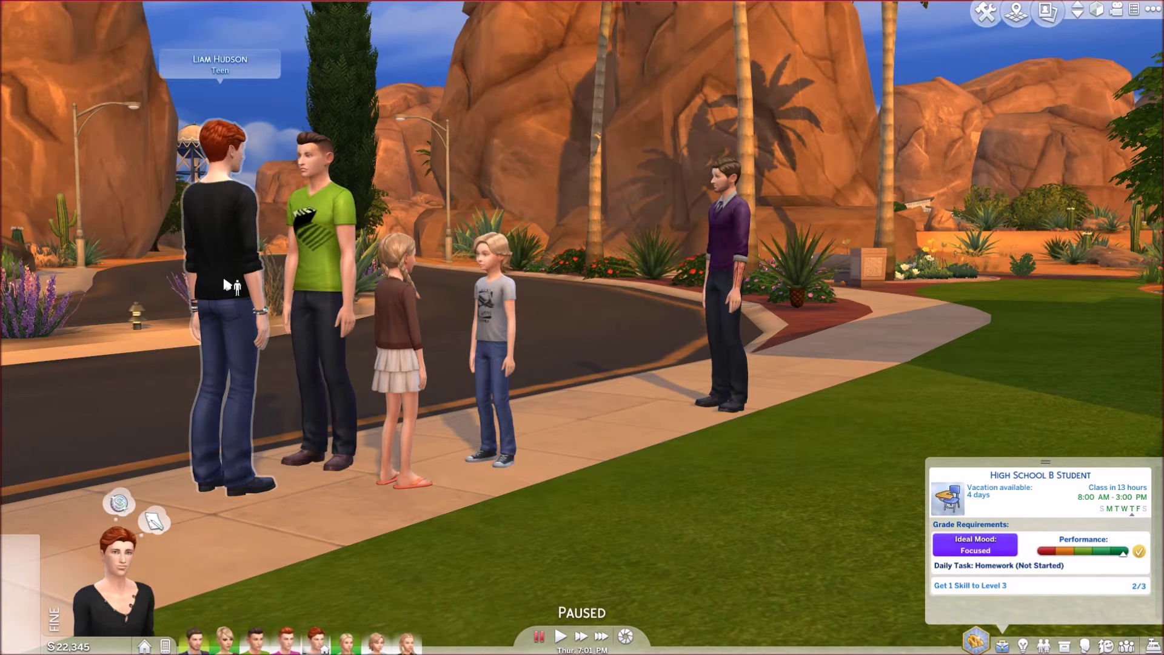
{"action": "scroll", "coordinate": [661, 519], "scroll_direction": "up", "scroll_amount": 1}
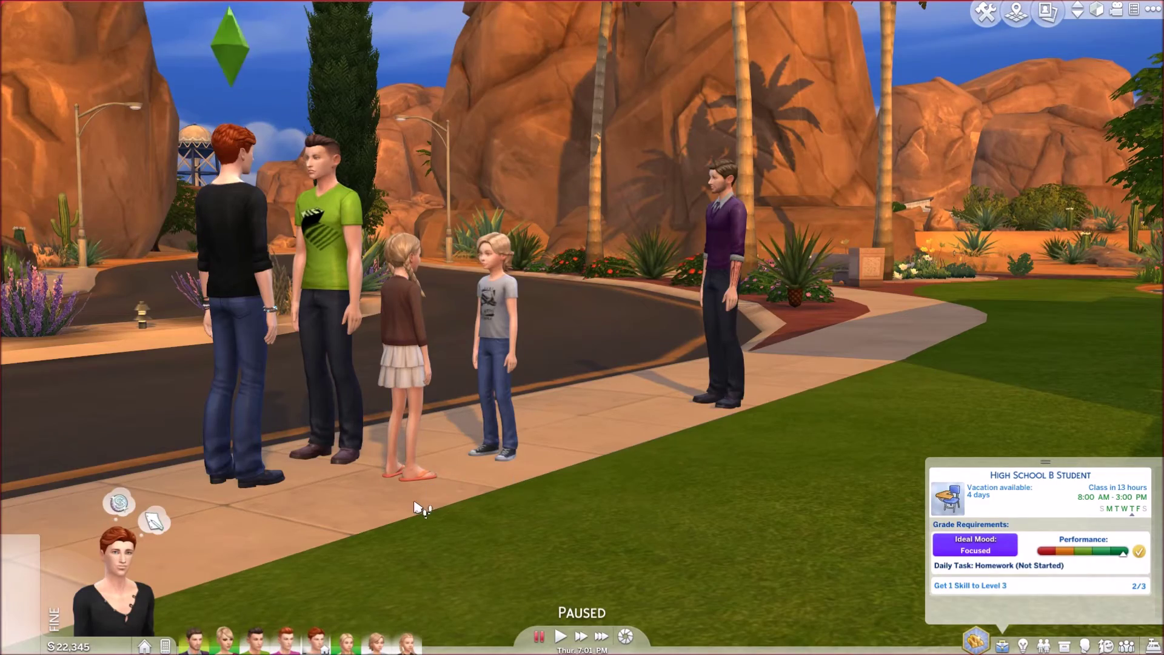
{"action": "scroll", "coordinate": [417, 506], "scroll_direction": "down", "scroll_amount": 3}
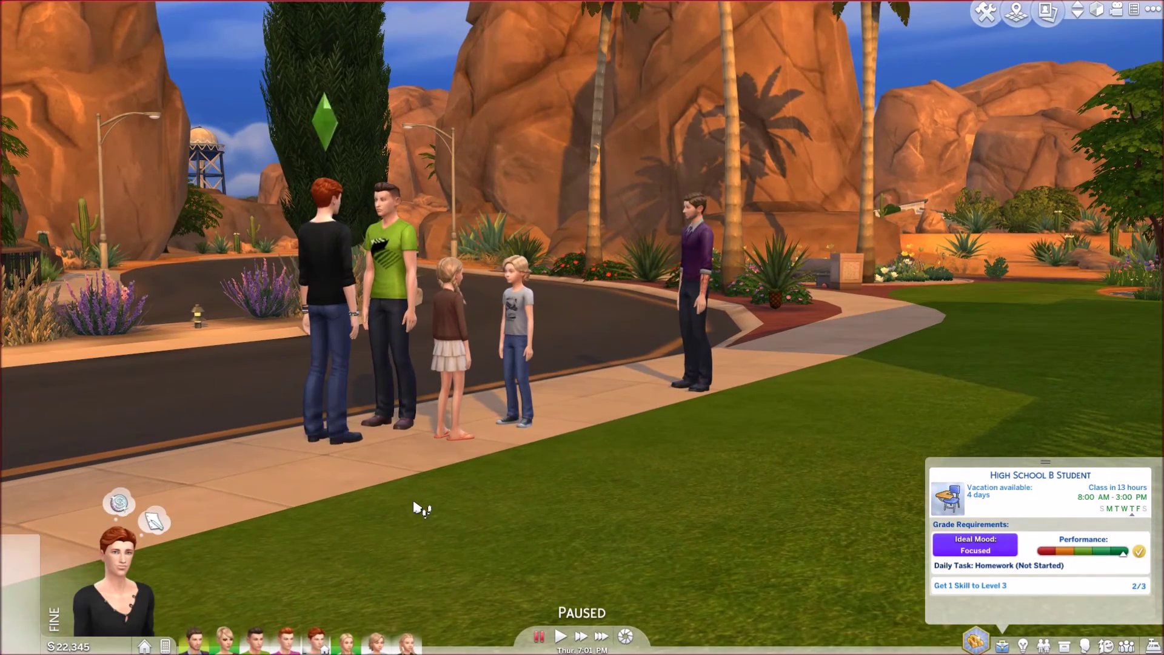
{"action": "scroll", "coordinate": [406, 500], "scroll_direction": "down", "scroll_amount": 3}
{"action": "scroll", "coordinate": [449, 447], "scroll_direction": "up", "scroll_amount": 3}
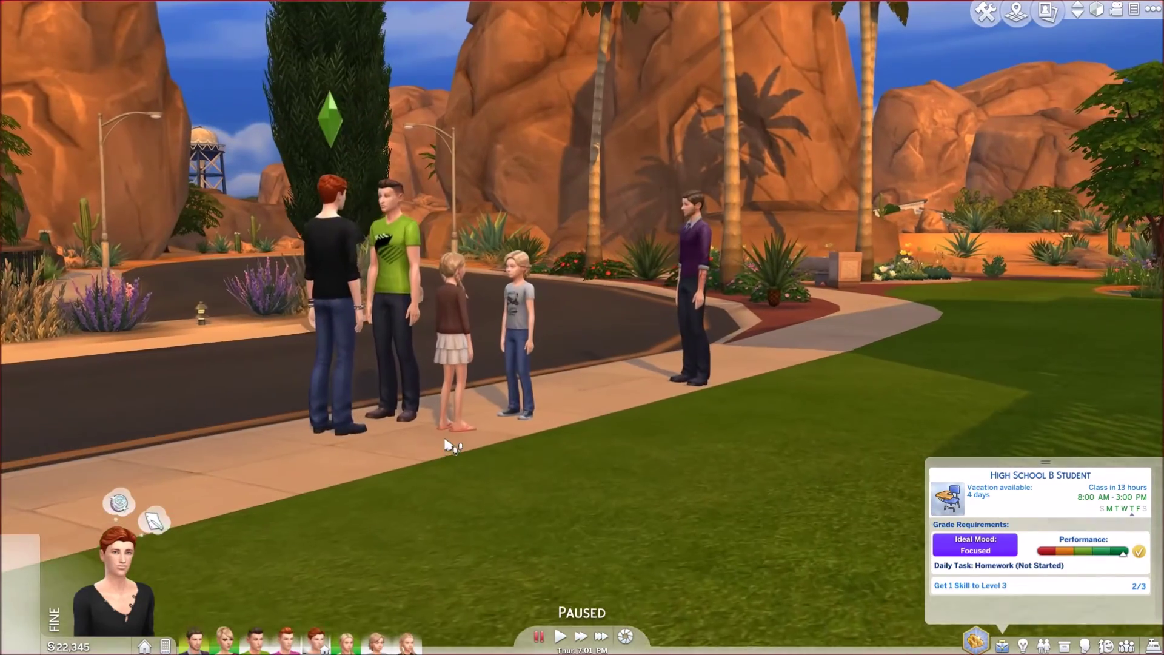
{"action": "key", "text": "e"}
{"action": "key", "text": "q"}
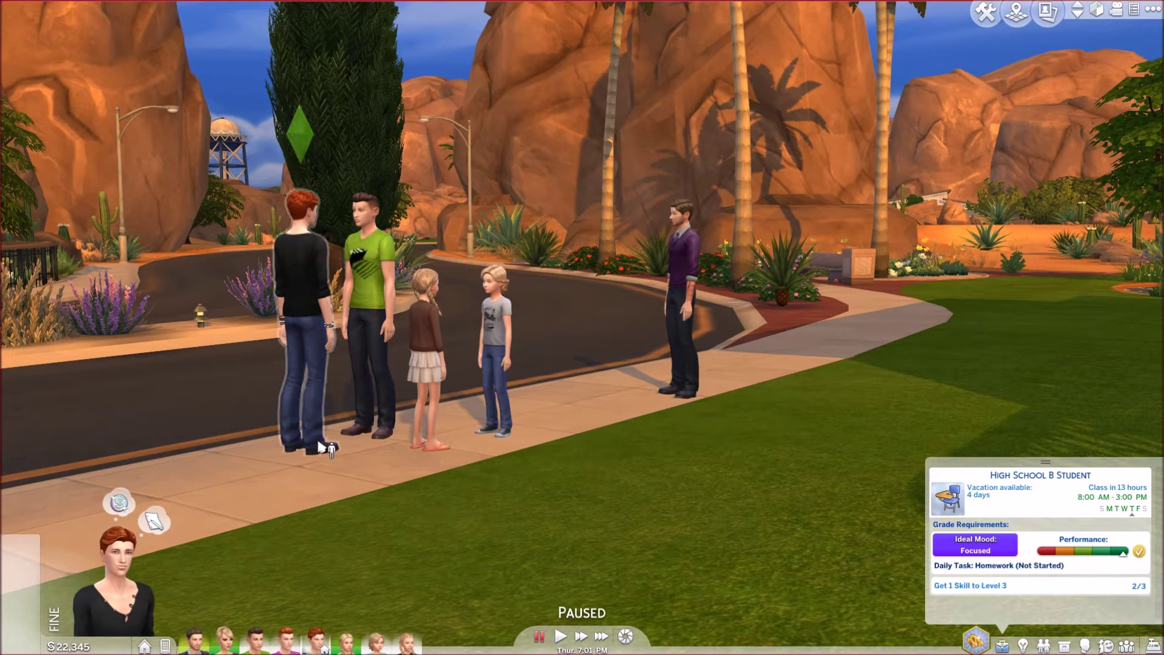
Open the red-haired teen's household for modification in Create a Sim through MC Command Center
{"action": "left_click", "coordinate": [307, 292]}
{"action": "left_click", "coordinate": [309, 200]}
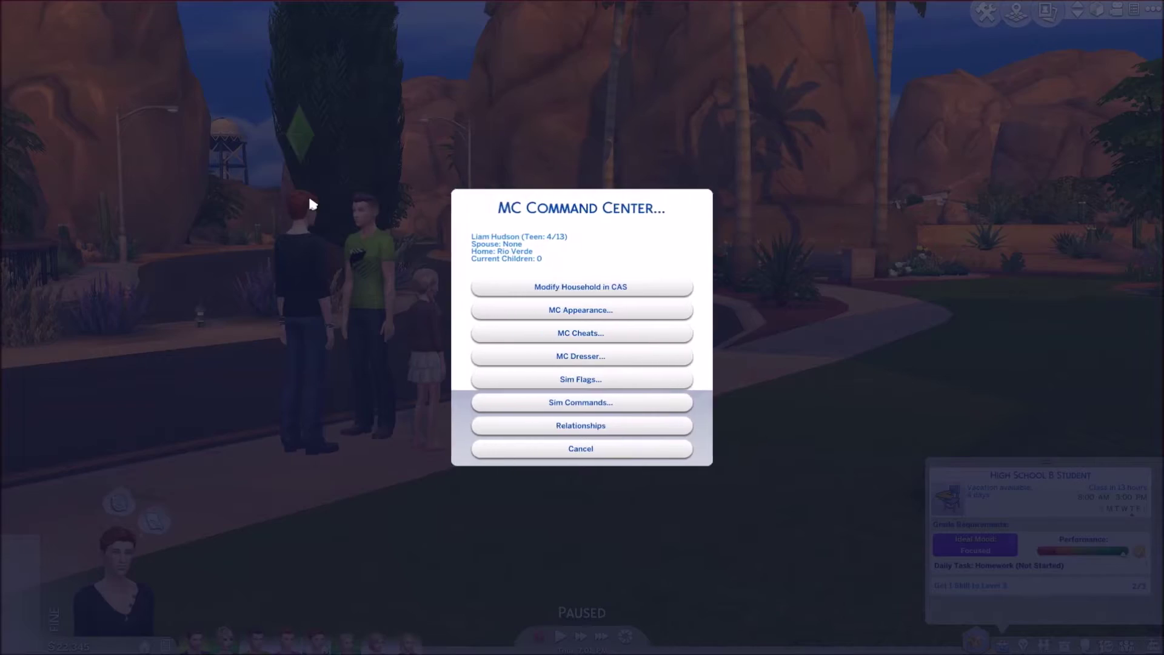
{"action": "left_click", "coordinate": [524, 288]}
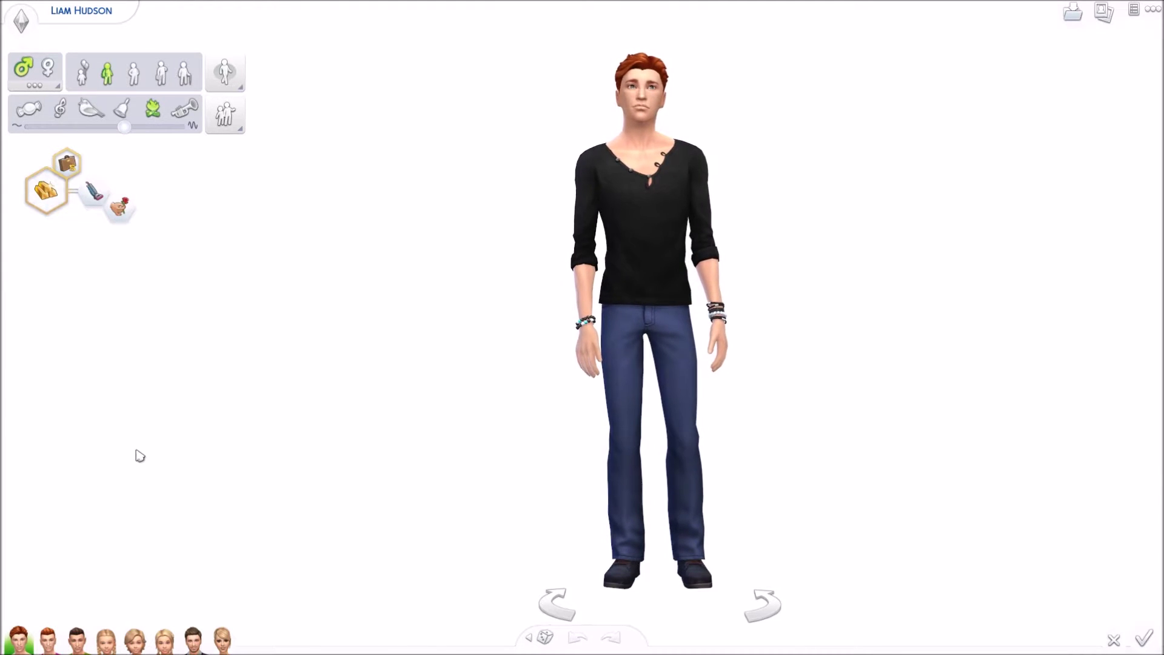
Review the aspiration and traits of the red-haired teen in the pink T-shirt and take a screenshot of him
{"action": "left_click", "coordinate": [48, 638]}
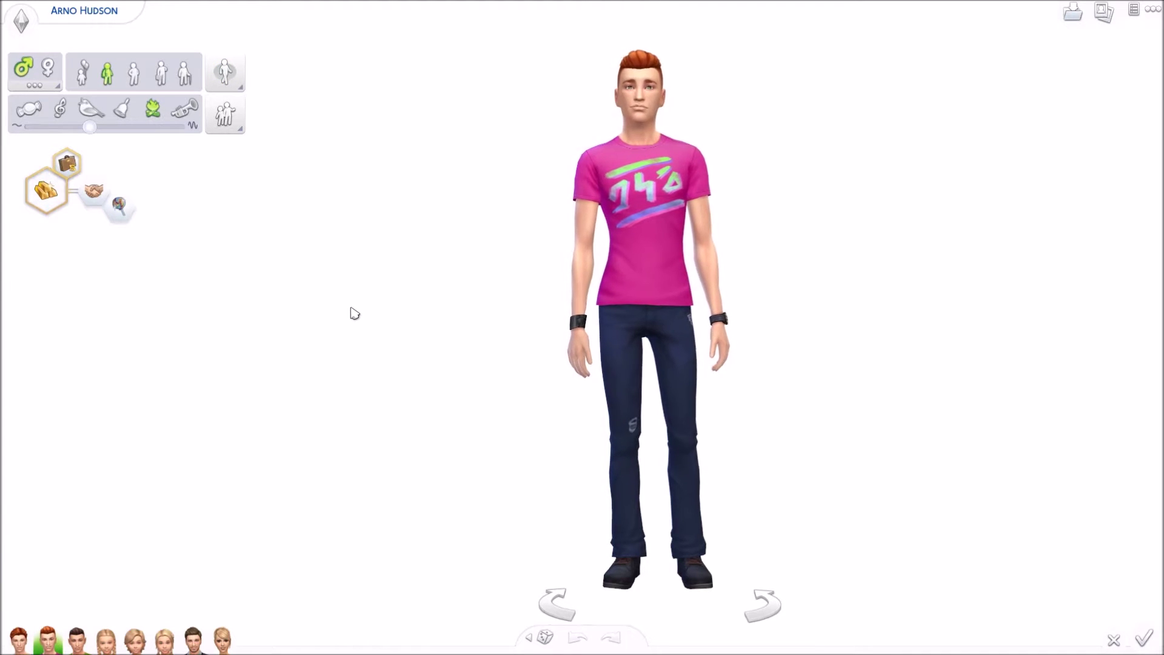
{"action": "left_click", "coordinate": [41, 192]}
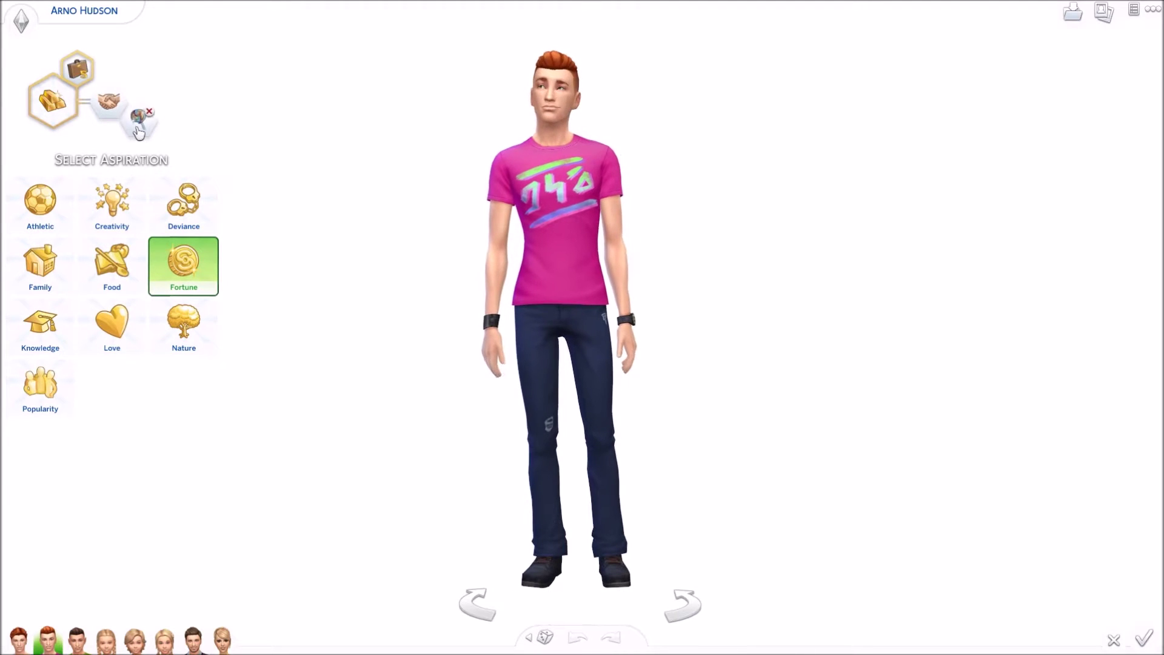
{"action": "left_click", "coordinate": [138, 132]}
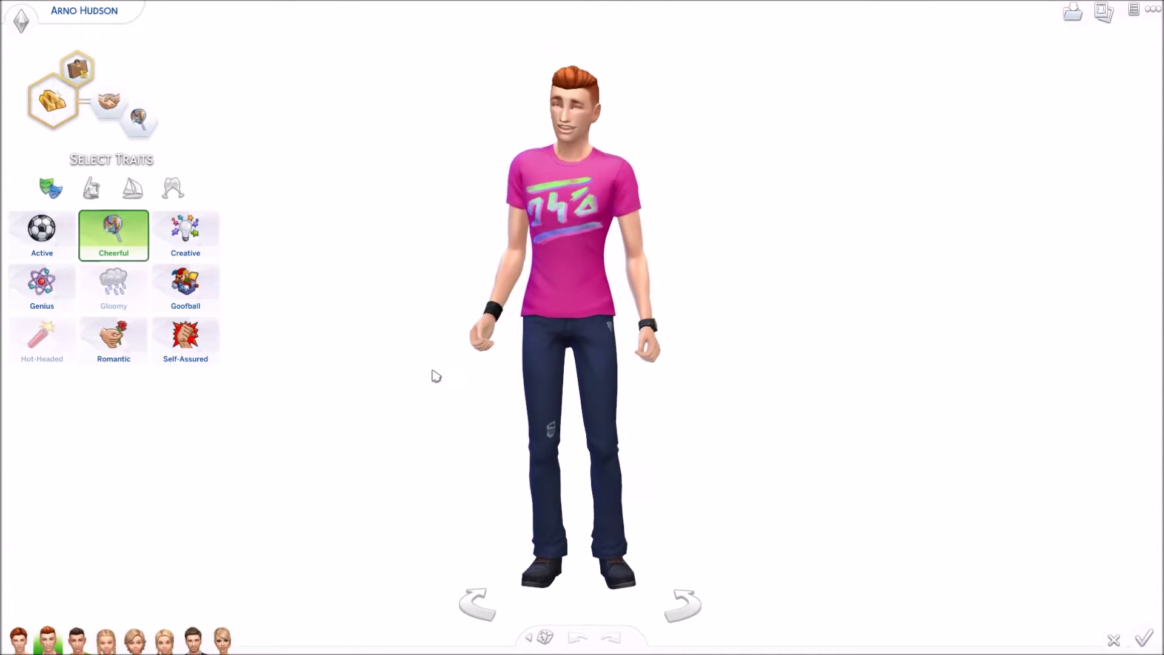
{"action": "key", "text": "c"}
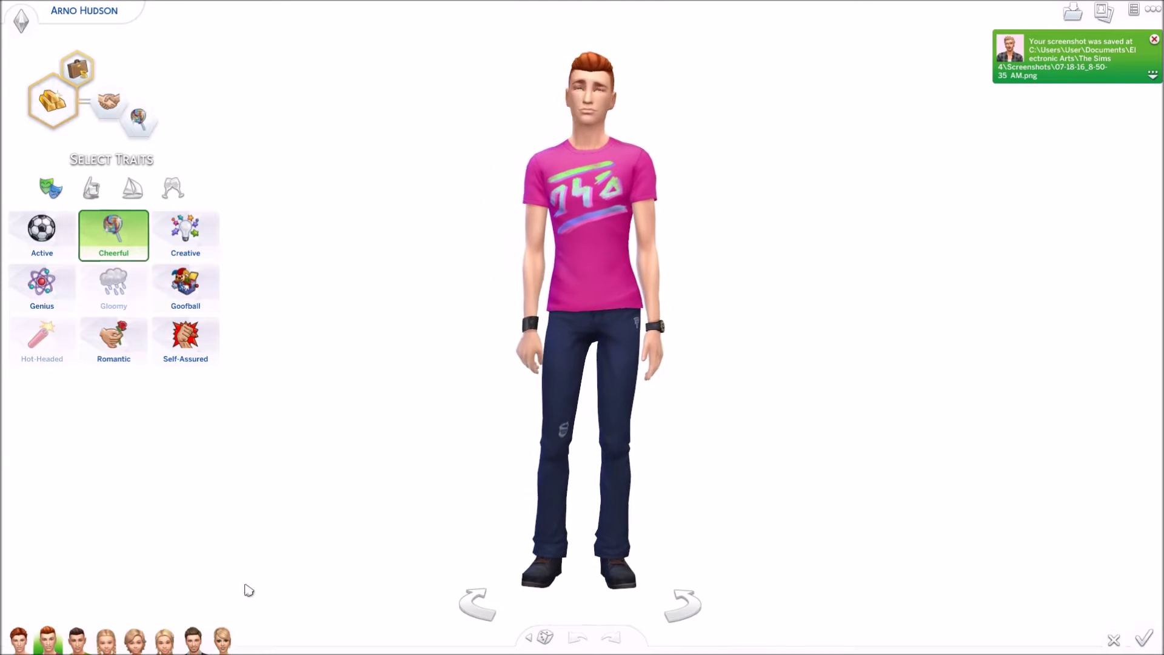
Open the trait selection for the dark-haired teen in the green T-shirt and take a screenshot of him
{"action": "left_click", "coordinate": [77, 642]}
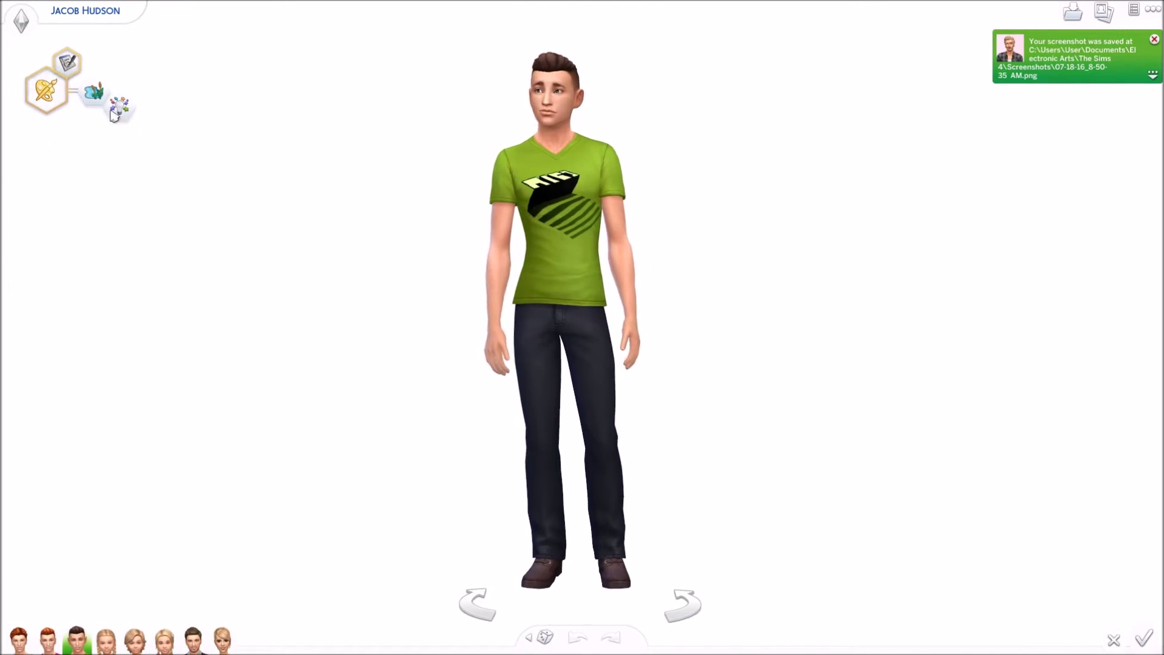
{"action": "left_click", "coordinate": [116, 112]}
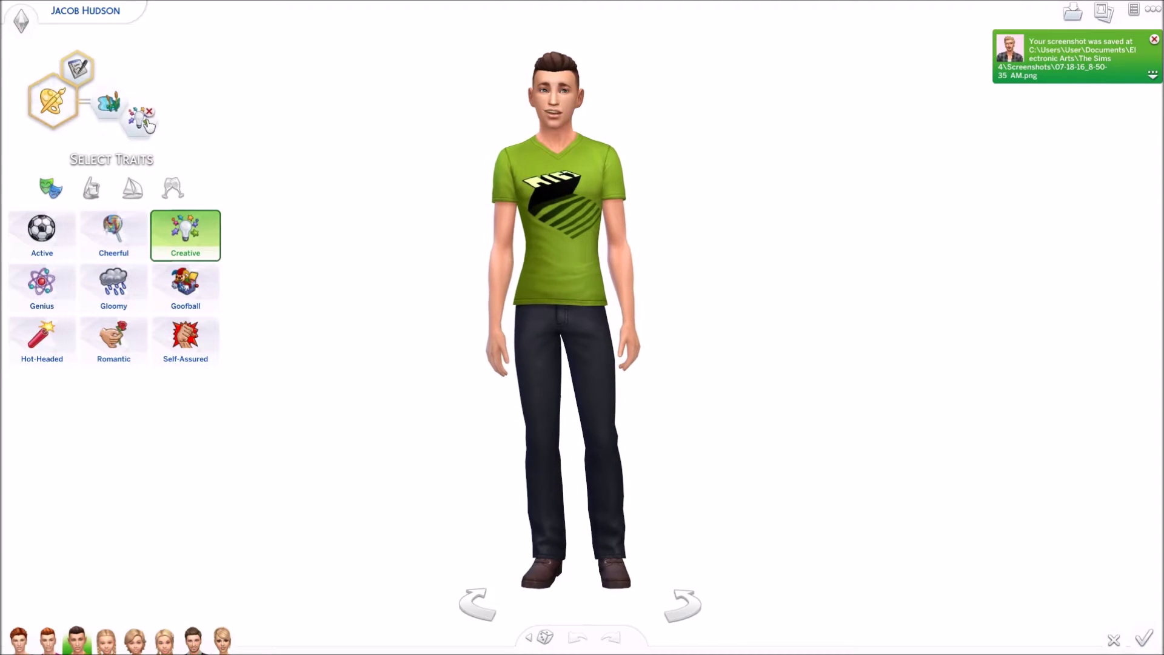
{"action": "key", "text": "c"}
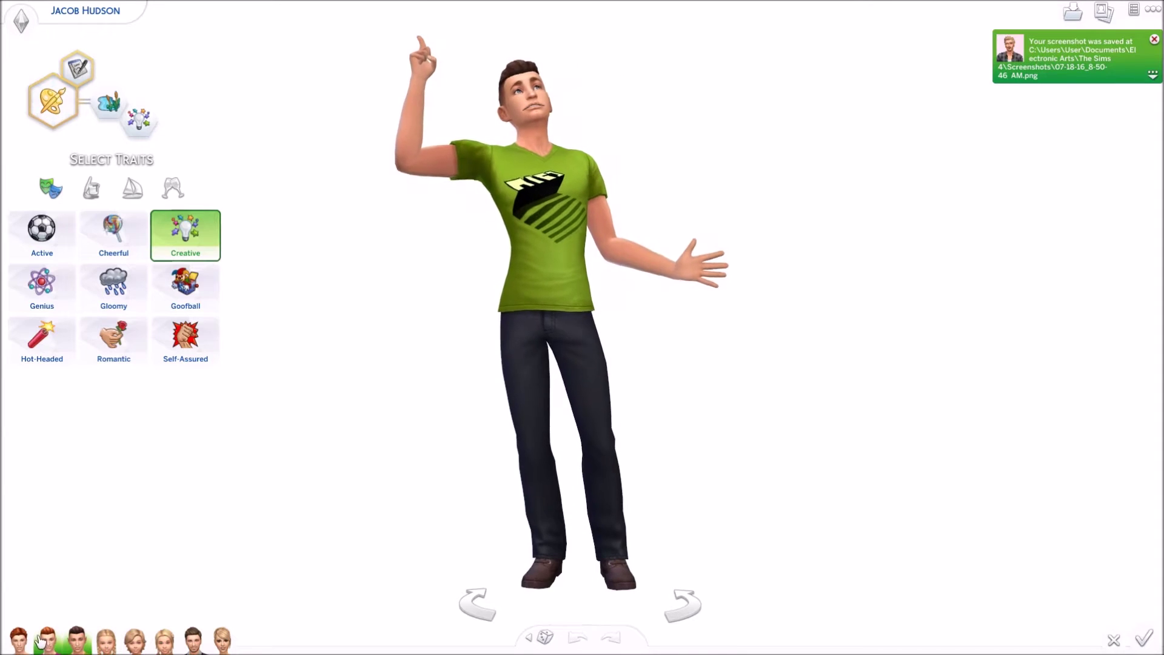
Open the traits of the red-haired teen in the black top, take a screenshot and switch to the girl in the yellow cardigan
{"action": "left_click", "coordinate": [40, 640]}
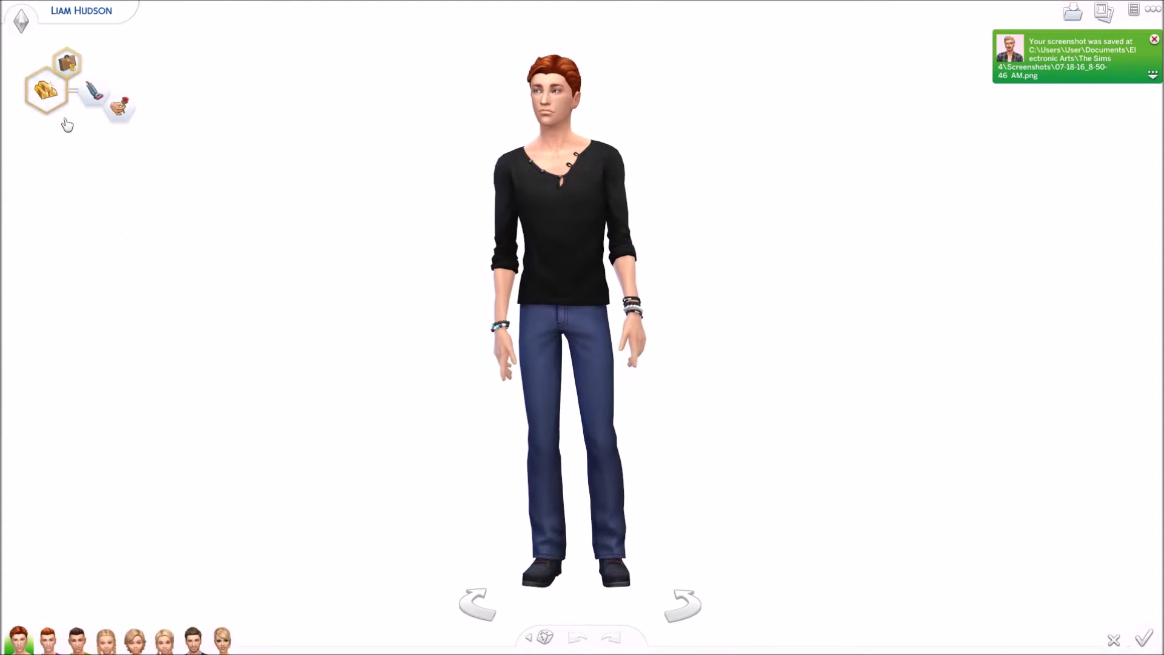
{"action": "left_click", "coordinate": [138, 133]}
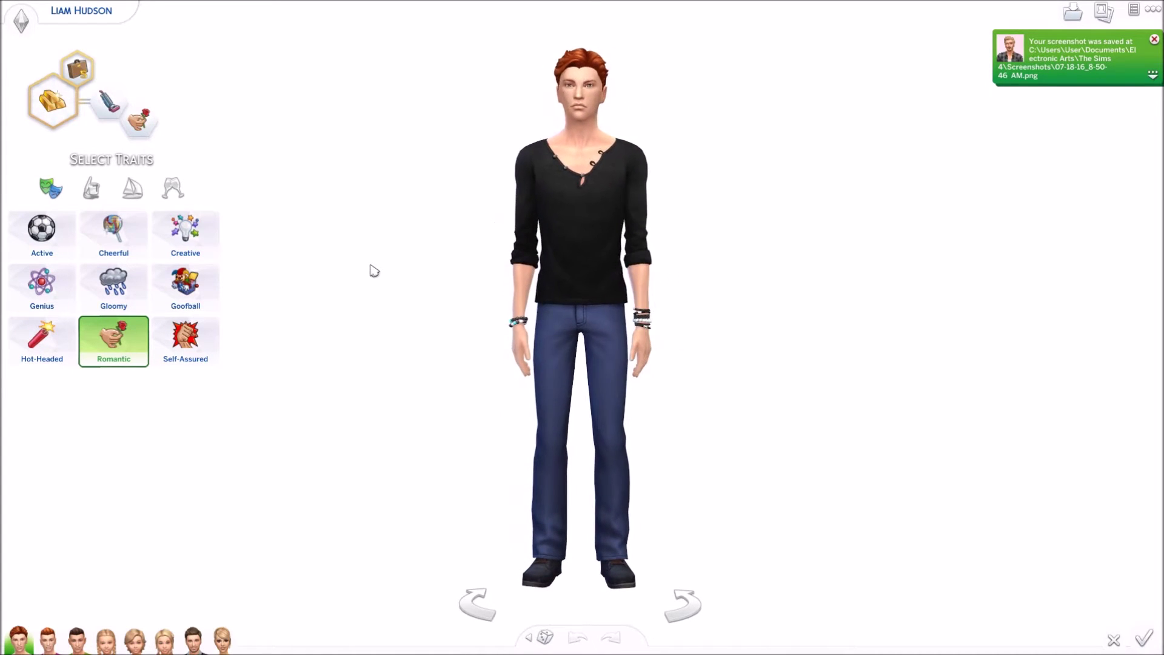
{"action": "left_click", "coordinate": [165, 644]}
{"action": "key", "text": "c"}
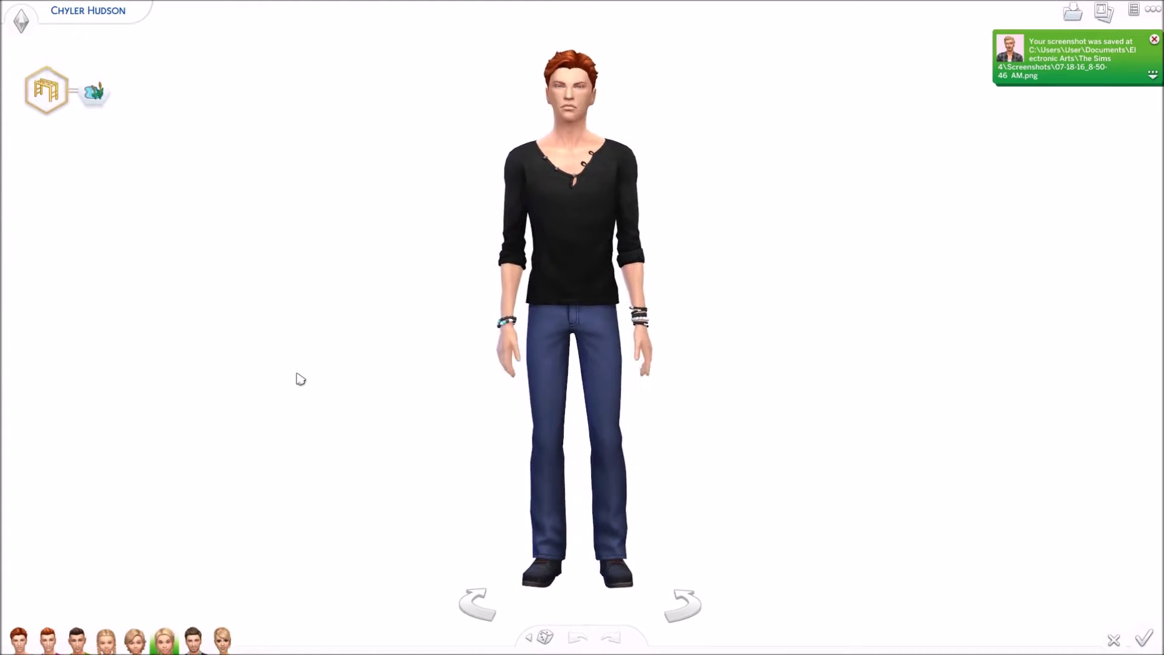
Open the traits of the girl in the yellow cardigan, switch to her brother in the grey T-shirt and take a screenshot
{"action": "left_click", "coordinate": [97, 104]}
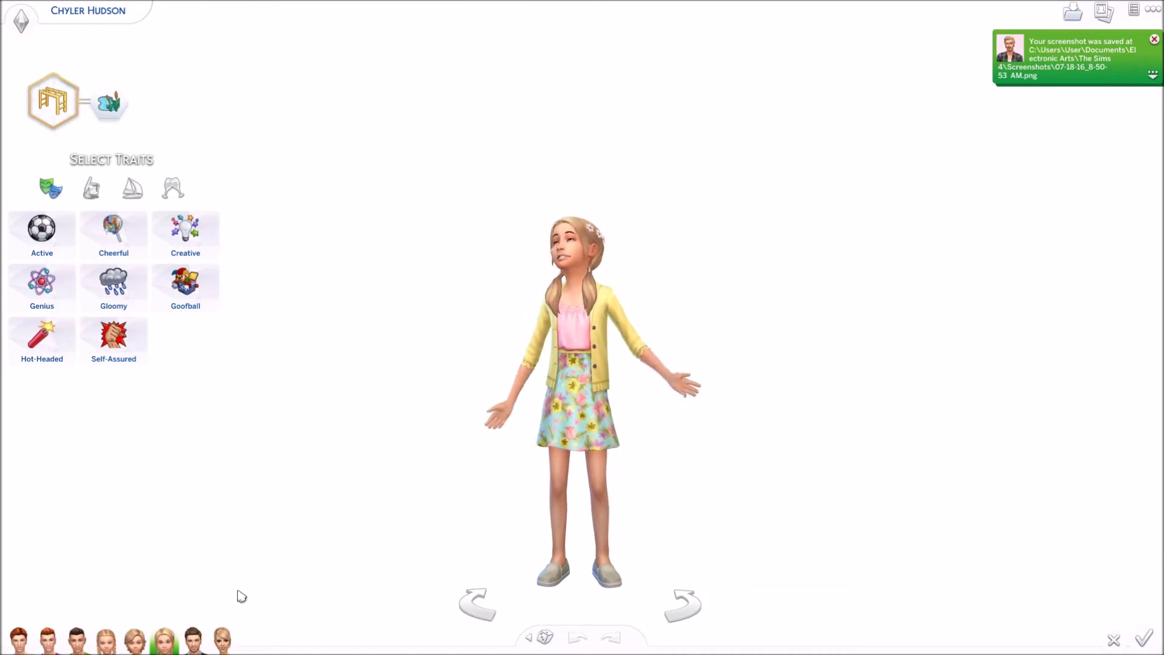
{"action": "left_click", "coordinate": [141, 643]}
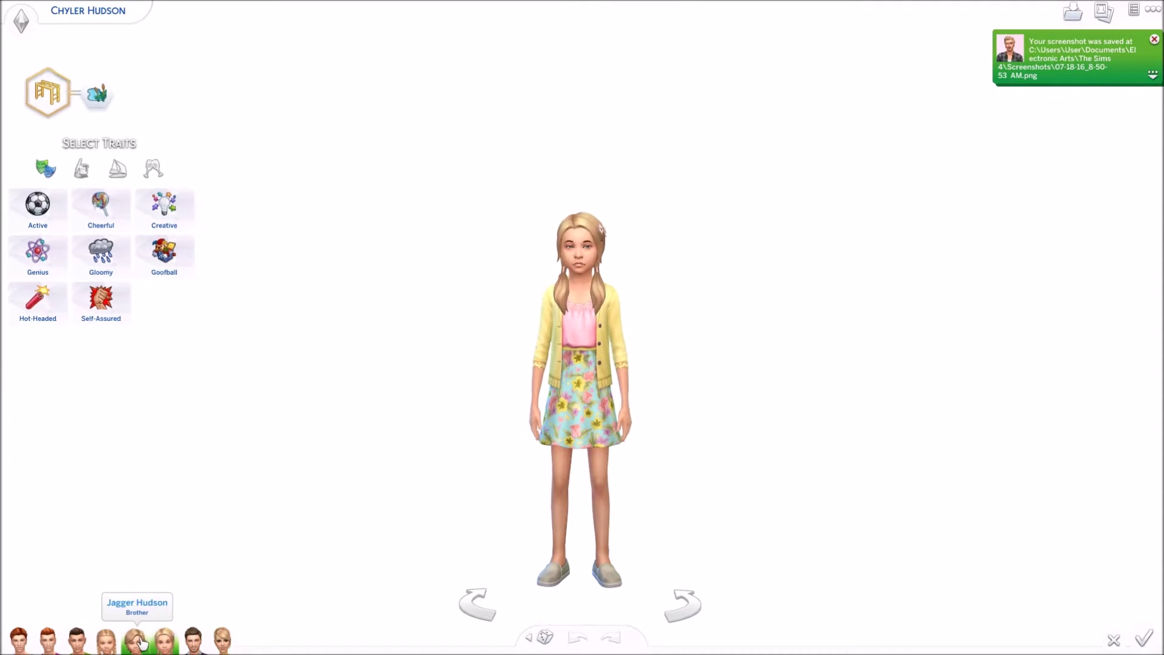
{"action": "key", "text": "c"}
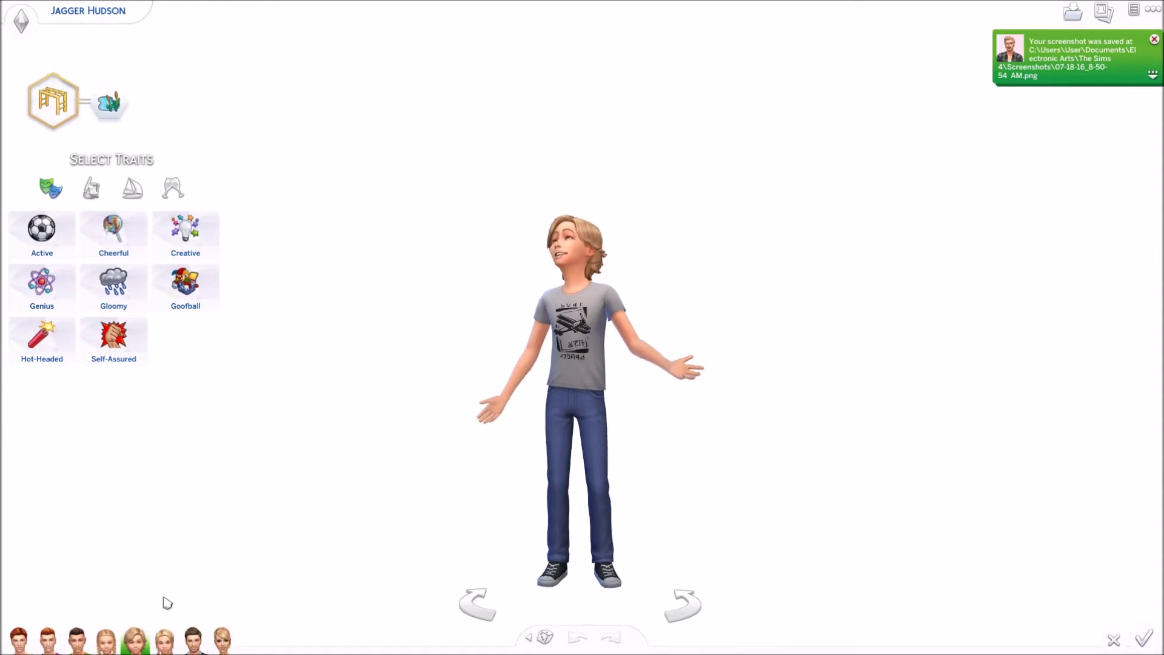
Take a screenshot of the braided girl in the brown cardigan and replace her Loves Outdoors trait with Goofball
{"action": "left_click", "coordinate": [106, 637]}
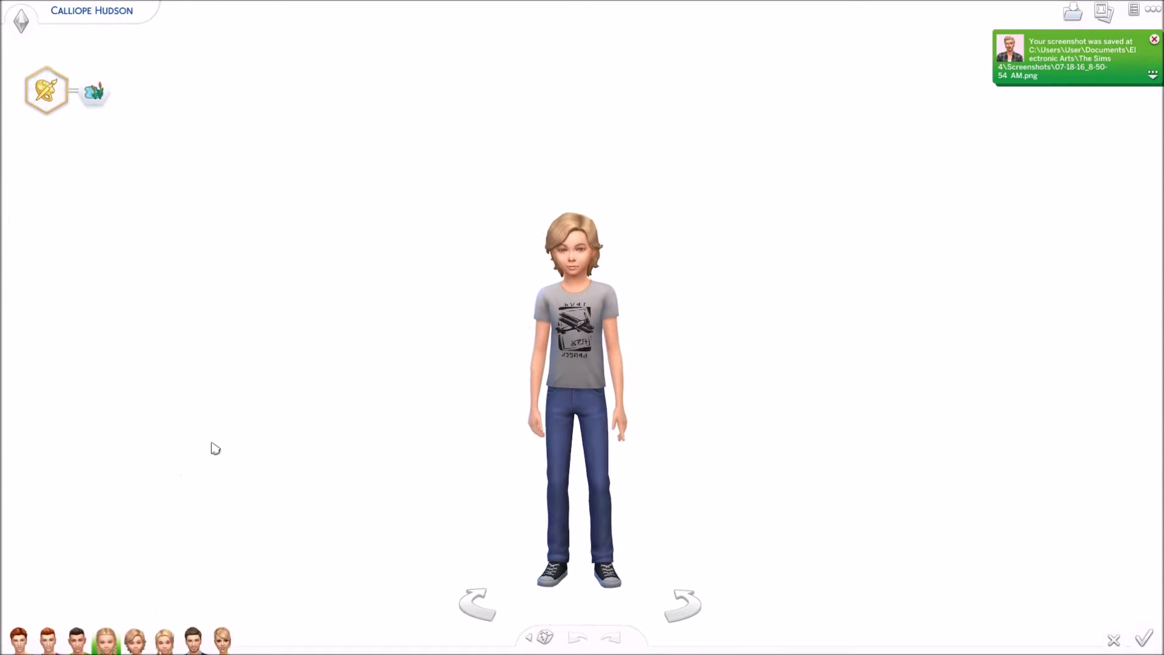
{"action": "left_click", "coordinate": [95, 92]}
{"action": "key", "text": "c"}
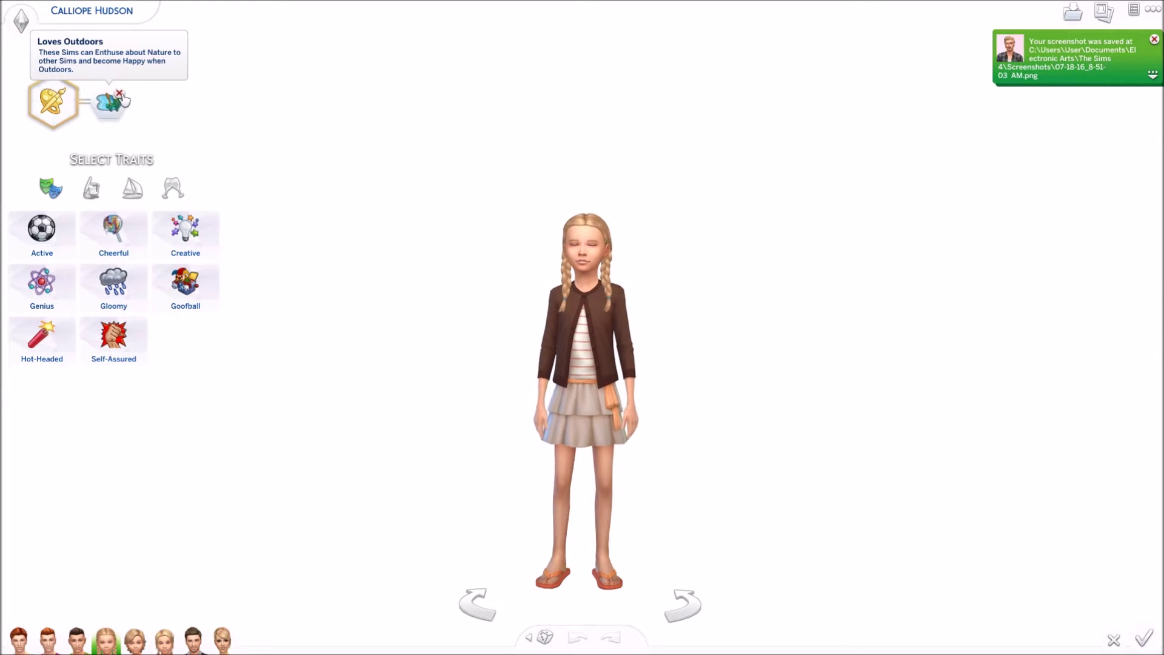
{"action": "left_click", "coordinate": [117, 109]}
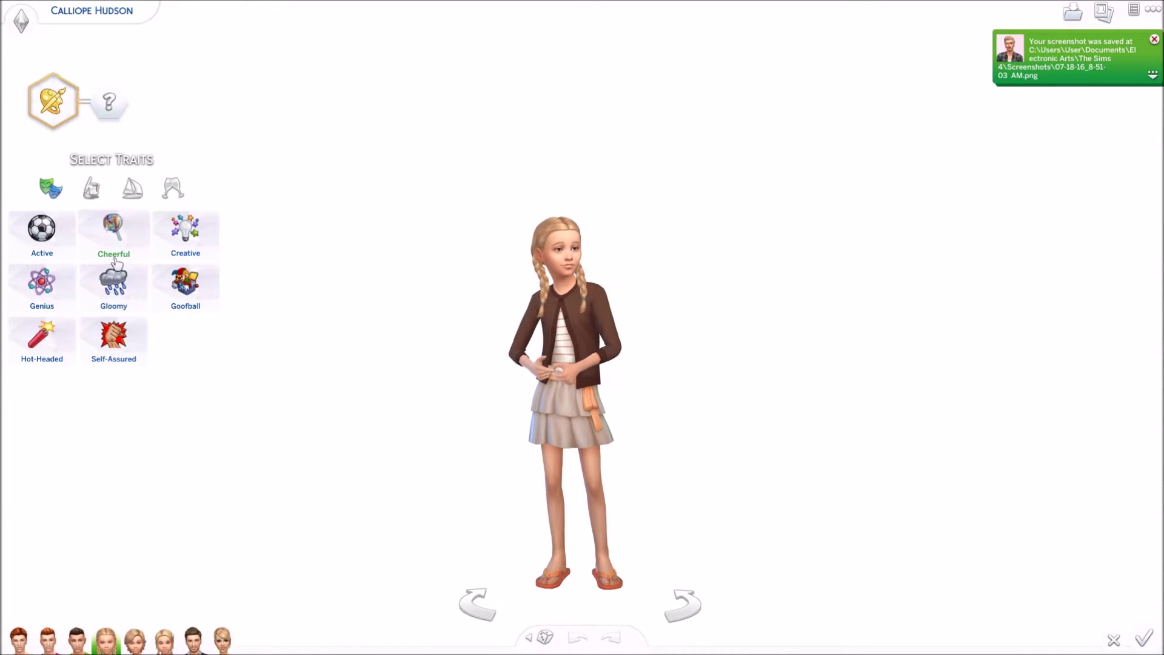
{"action": "left_click", "coordinate": [188, 309]}
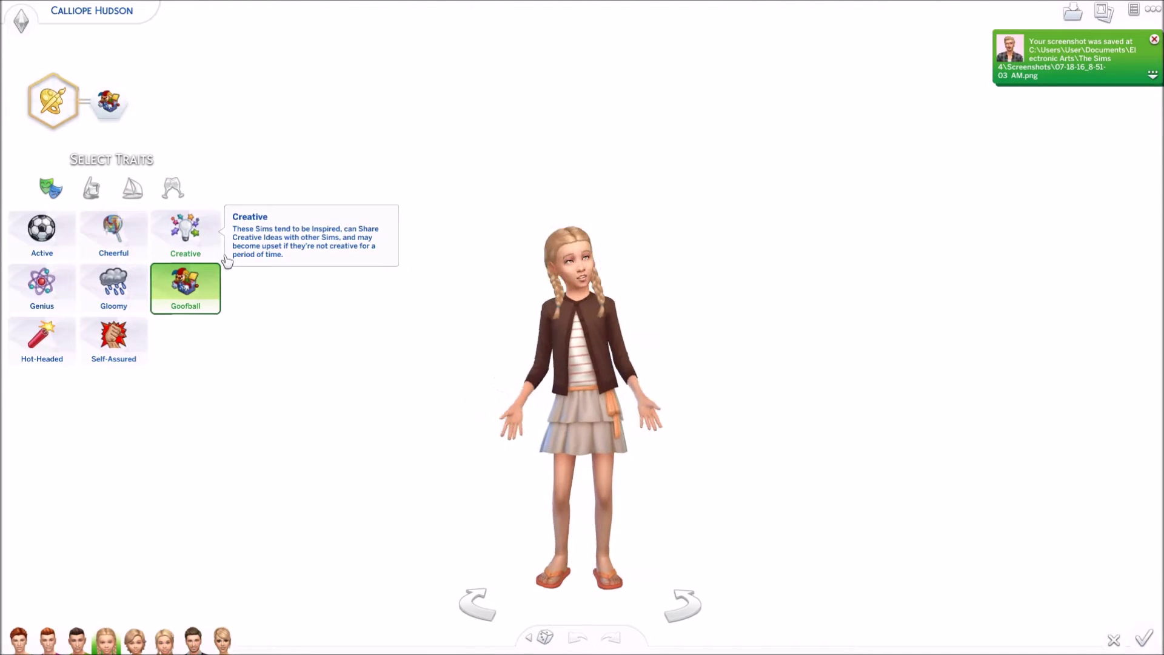
Open the trait selection for the blonde woman in the magenta top and take screenshots of her
{"action": "left_click", "coordinate": [223, 638]}
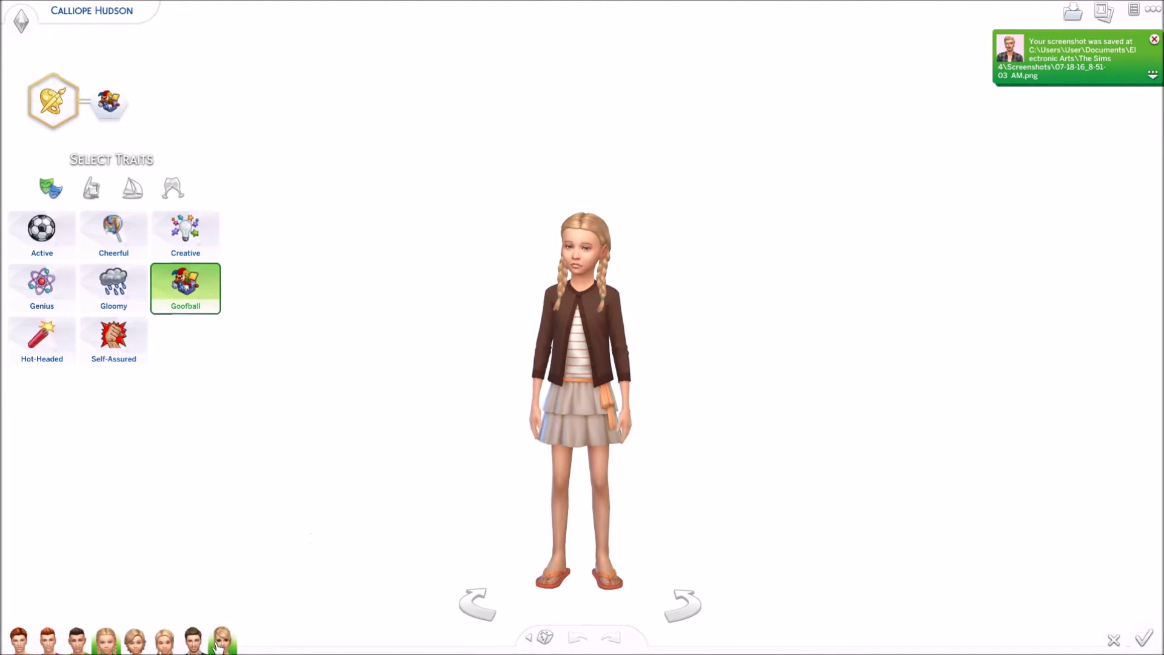
{"action": "key", "text": "c"}
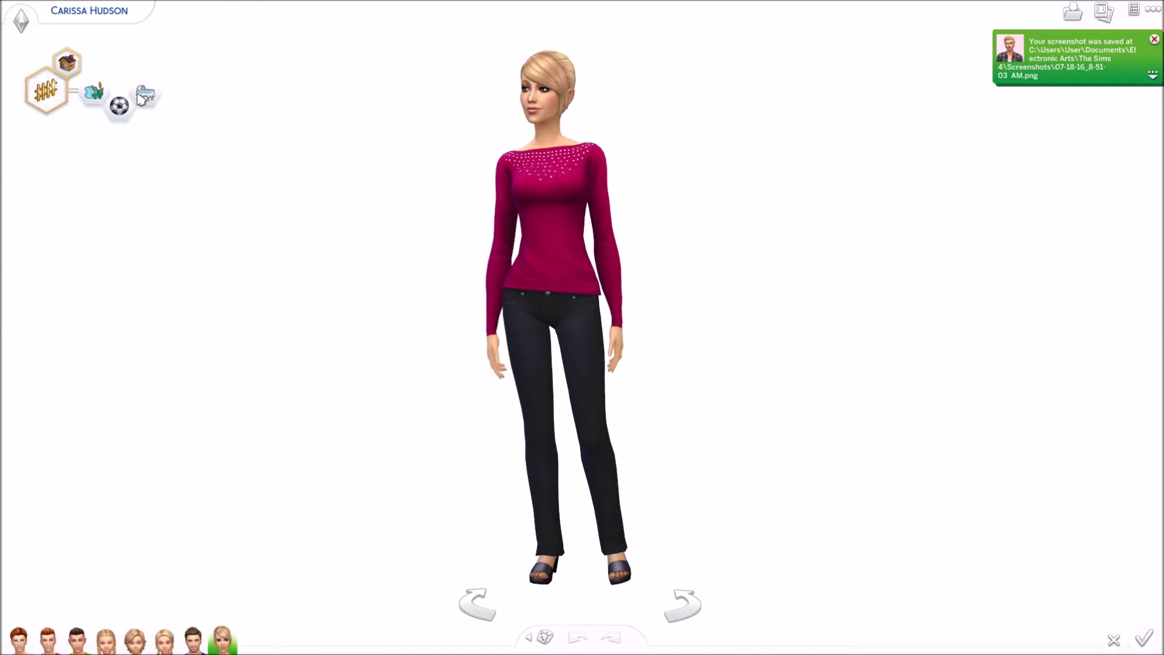
{"action": "left_click", "coordinate": [146, 96]}
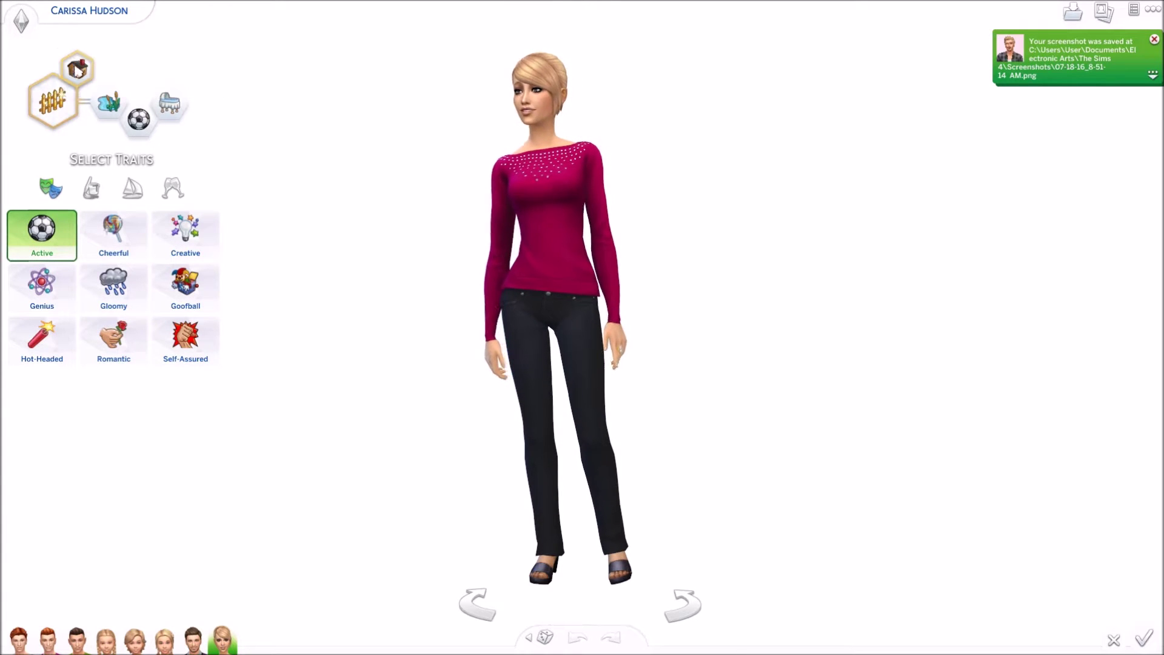
{"action": "mouse_move", "coordinate": [180, 111]}
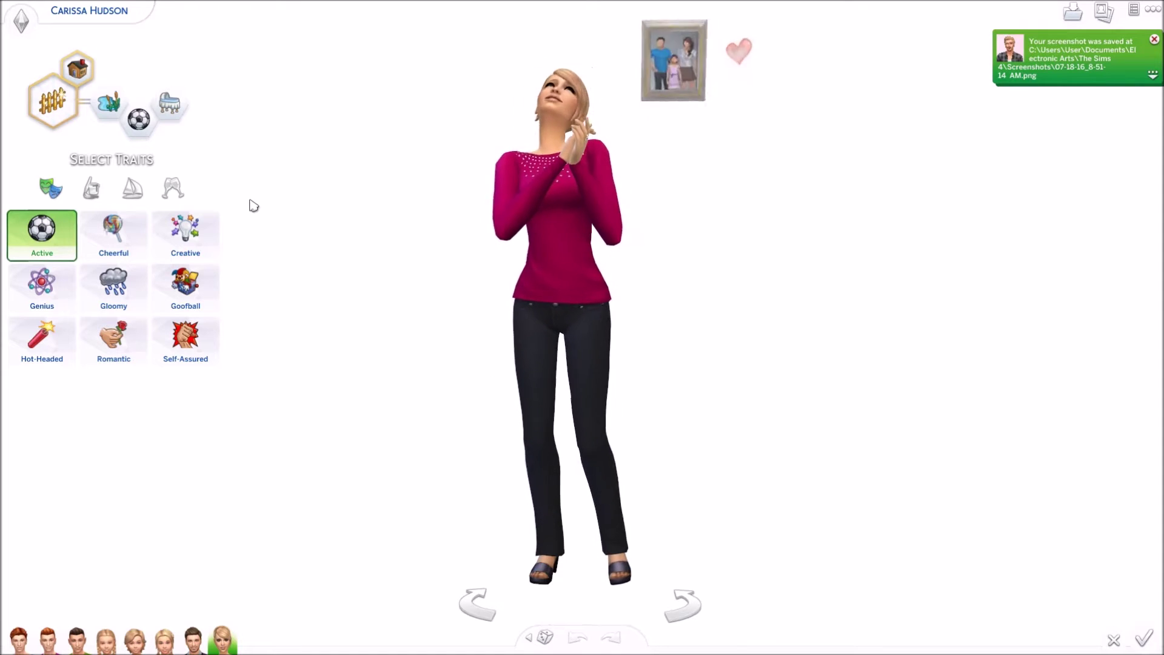
{"action": "key", "text": "c"}
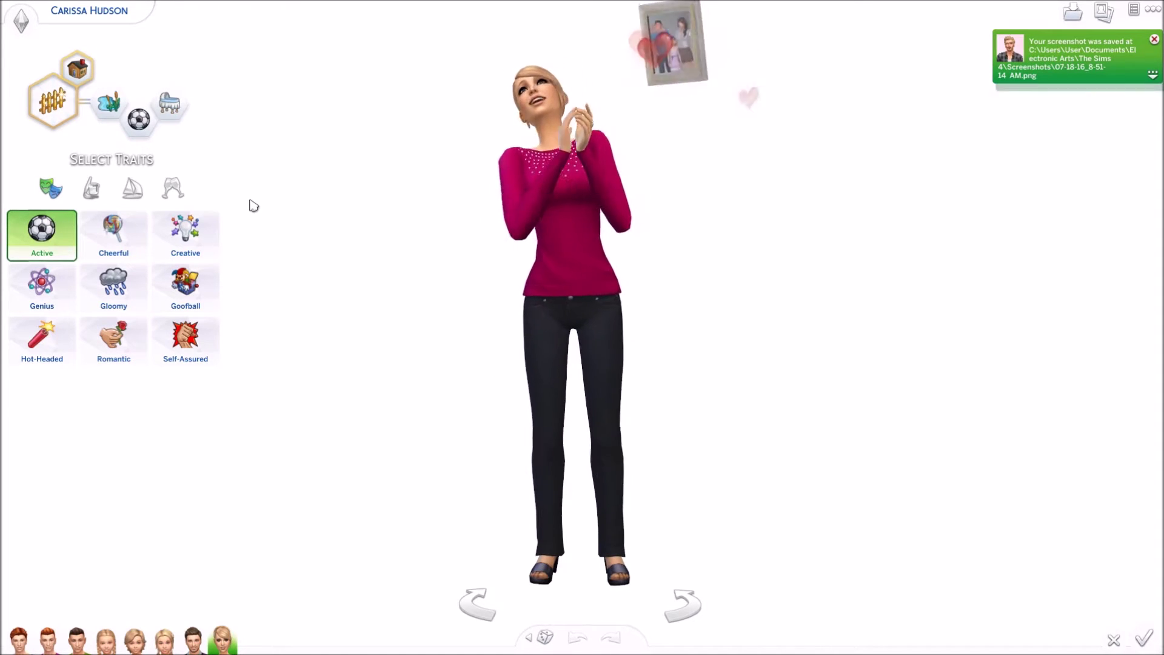
Open the traits of the man in the purple sweater and take a screenshot of him
{"action": "left_click", "coordinate": [193, 640]}
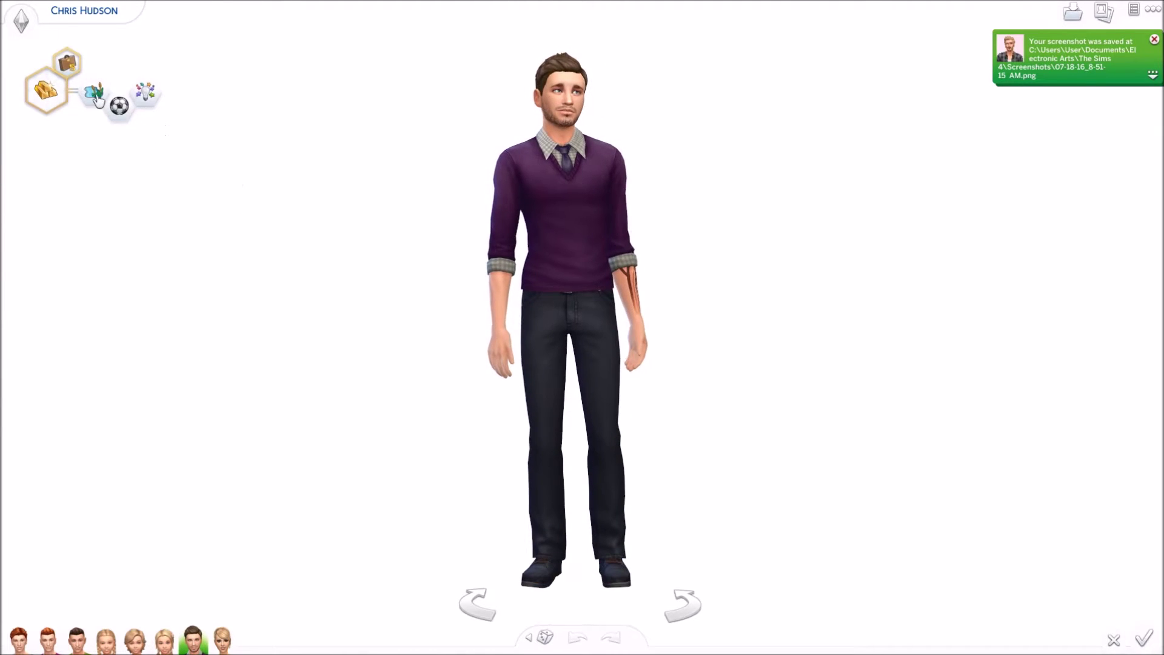
{"action": "left_click", "coordinate": [120, 113]}
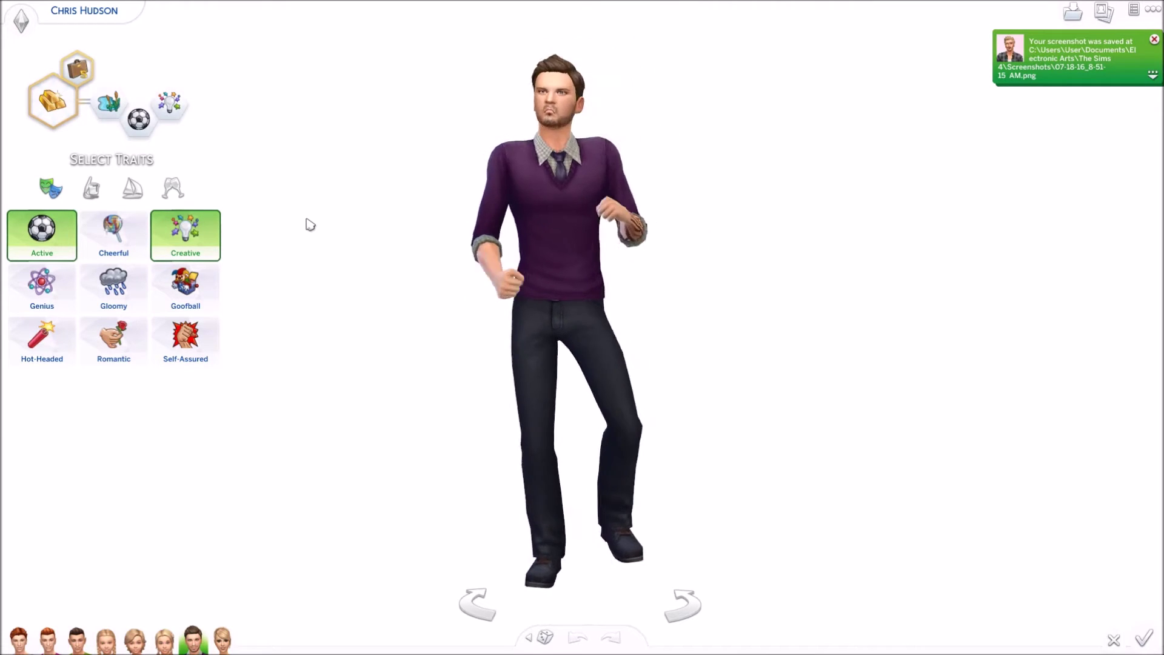
{"action": "key", "text": "c"}
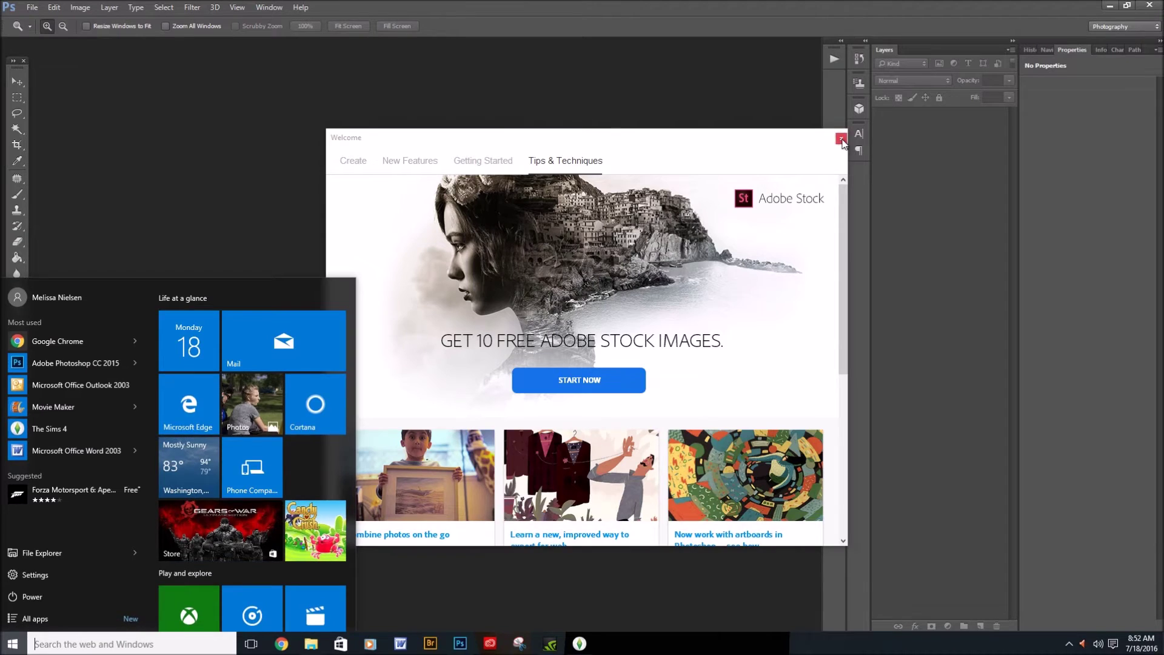
Dismiss Photoshop's Welcome window and open the Screenshots folder under Documents > Electronic Arts > The Sims 4 in File Explorer
{"action": "left_click", "coordinate": [842, 139]}
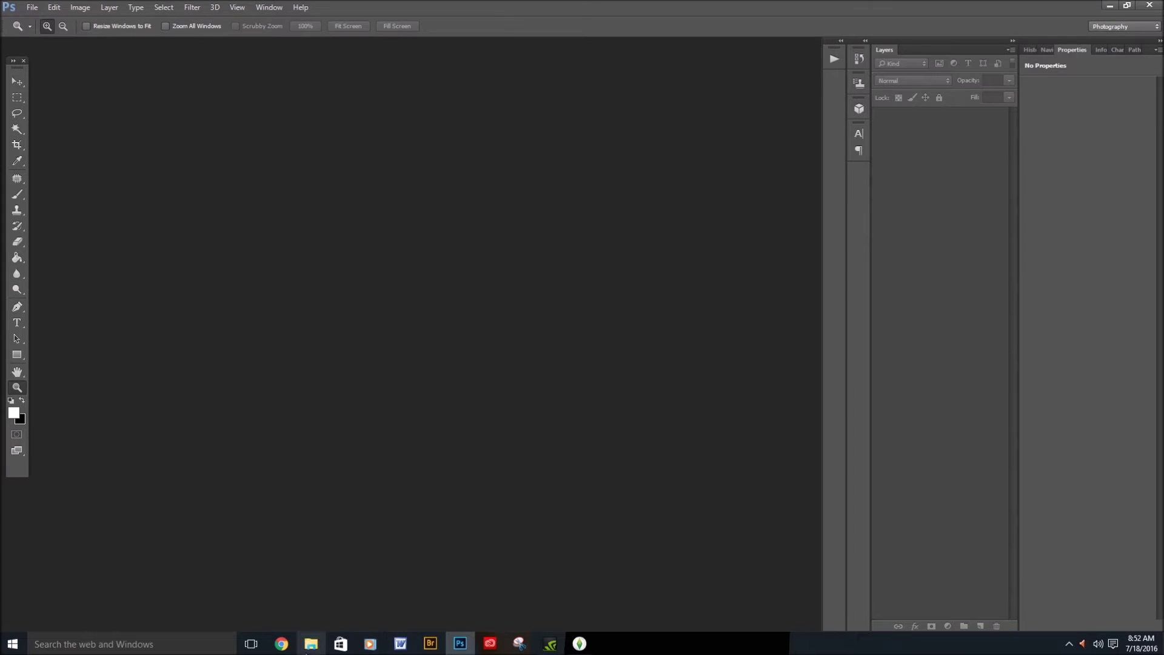
{"action": "left_click", "coordinate": [310, 647]}
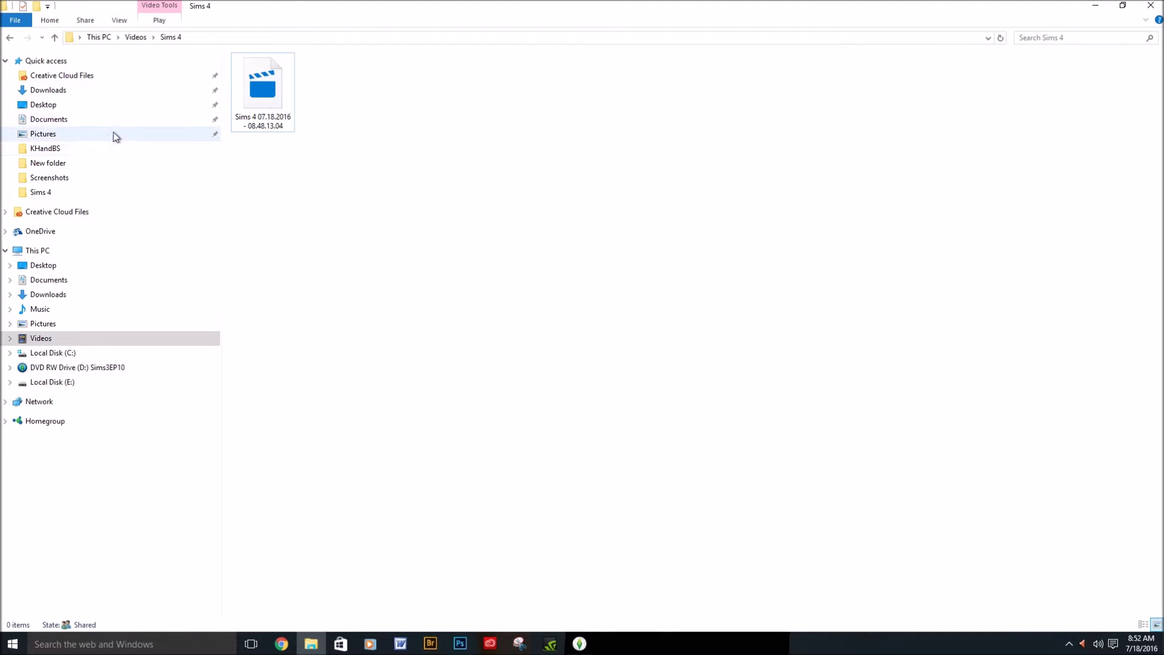
{"action": "left_click", "coordinate": [49, 120]}
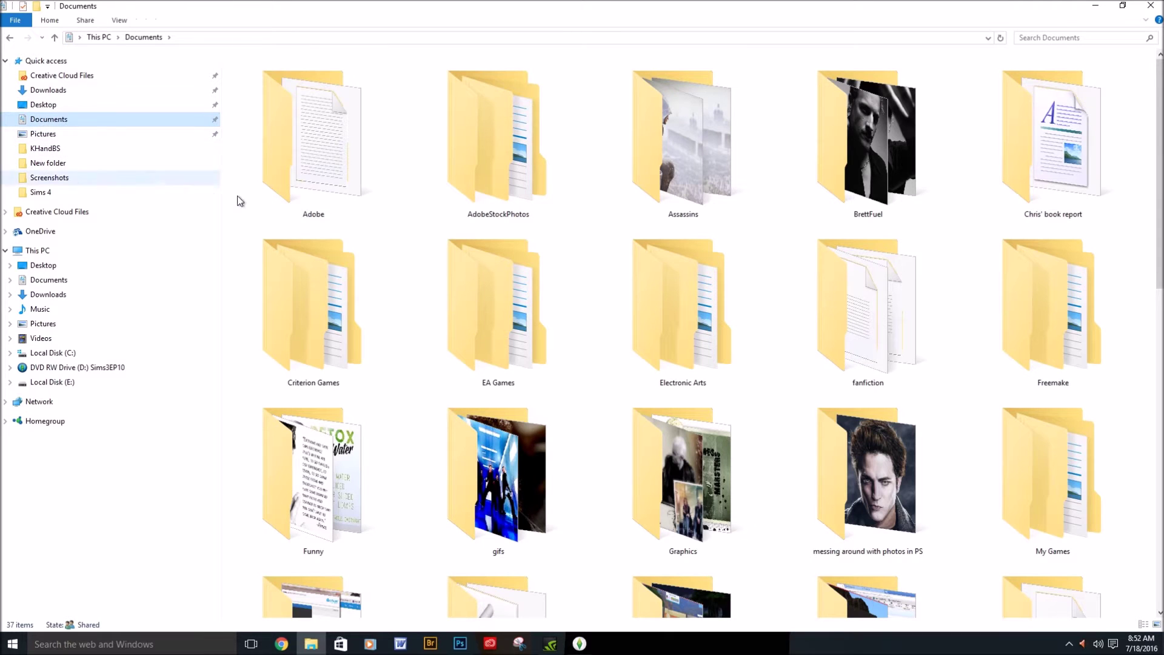
{"action": "double_click", "coordinate": [693, 348]}
{"action": "left_click", "coordinate": [247, 75]}
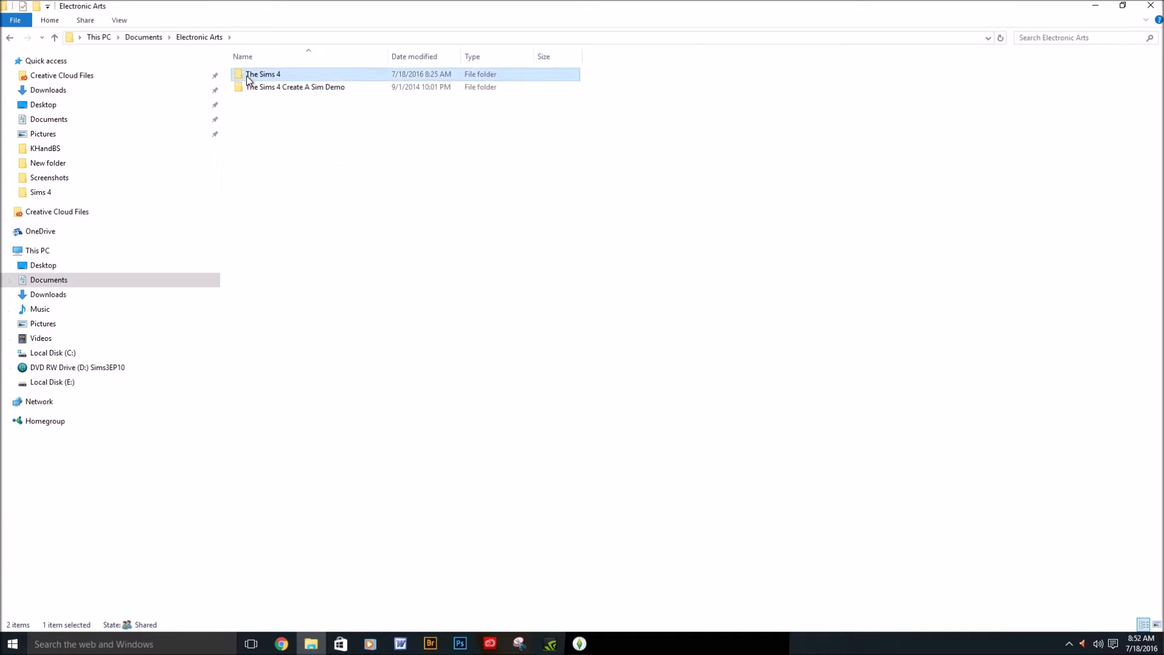
{"action": "double_click", "coordinate": [248, 75]}
{"action": "double_click", "coordinate": [250, 165]}
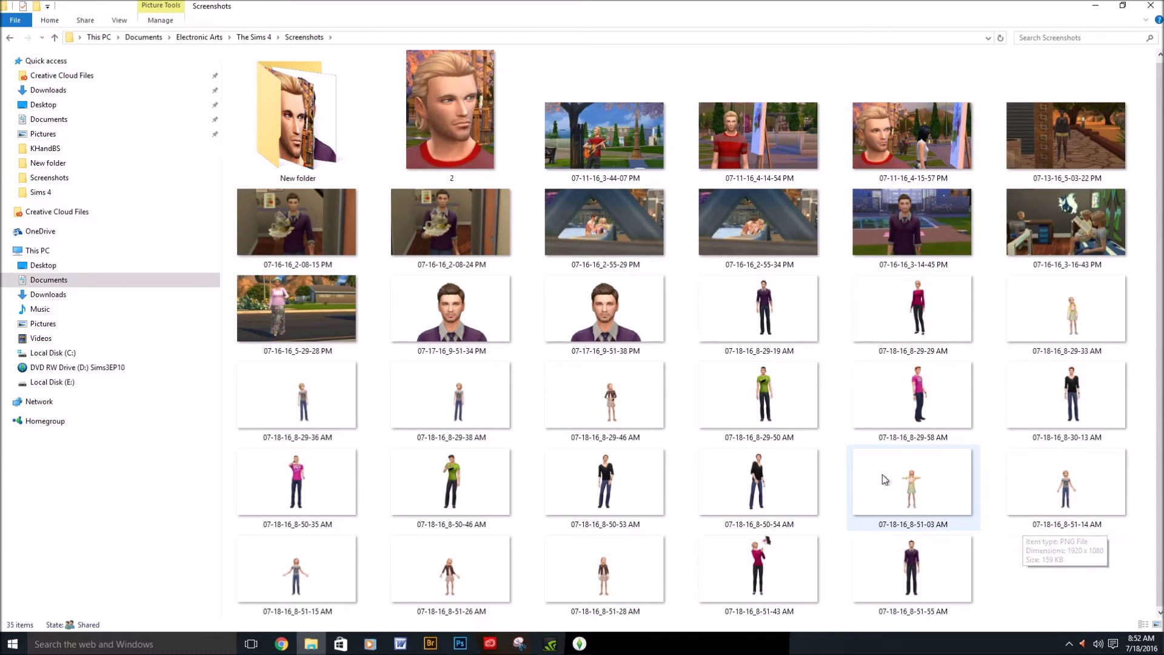
Open the 07-18-16 screenshots 8-50-35, 8-50-46, 8-50-53, 8-50-54, 8-51-03, 8-51-14, 8-51-28, 8-51-43 and 8-51-55 AM together in Photoshop
{"action": "left_click", "coordinate": [791, 321]}
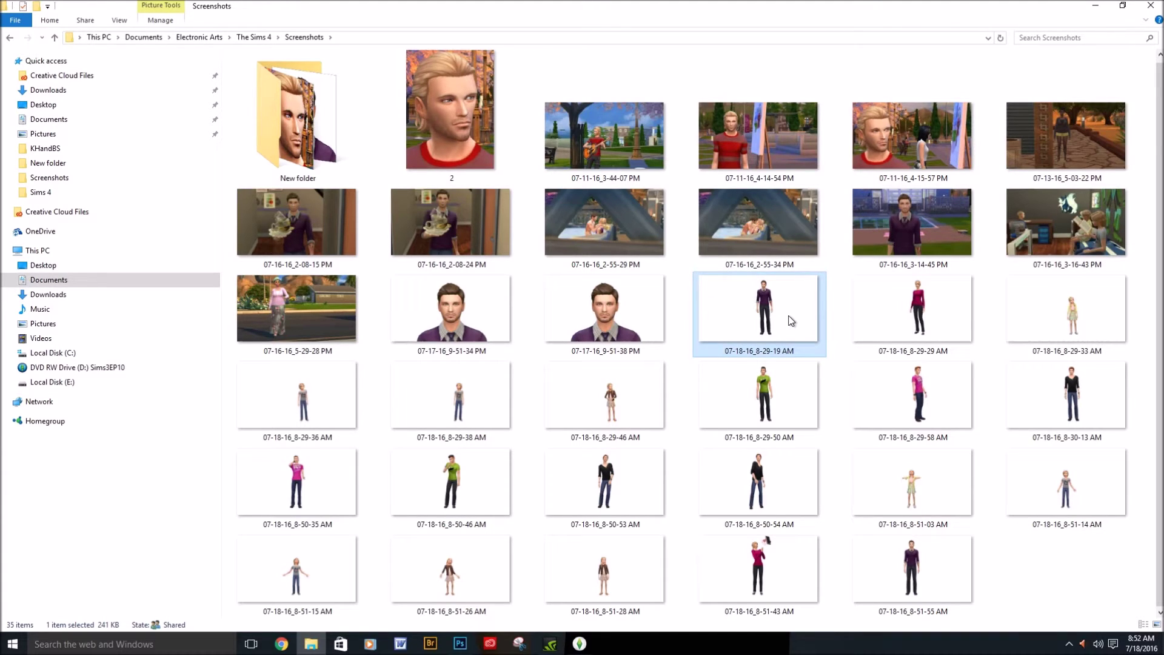
{"action": "left_click", "coordinate": [325, 489]}
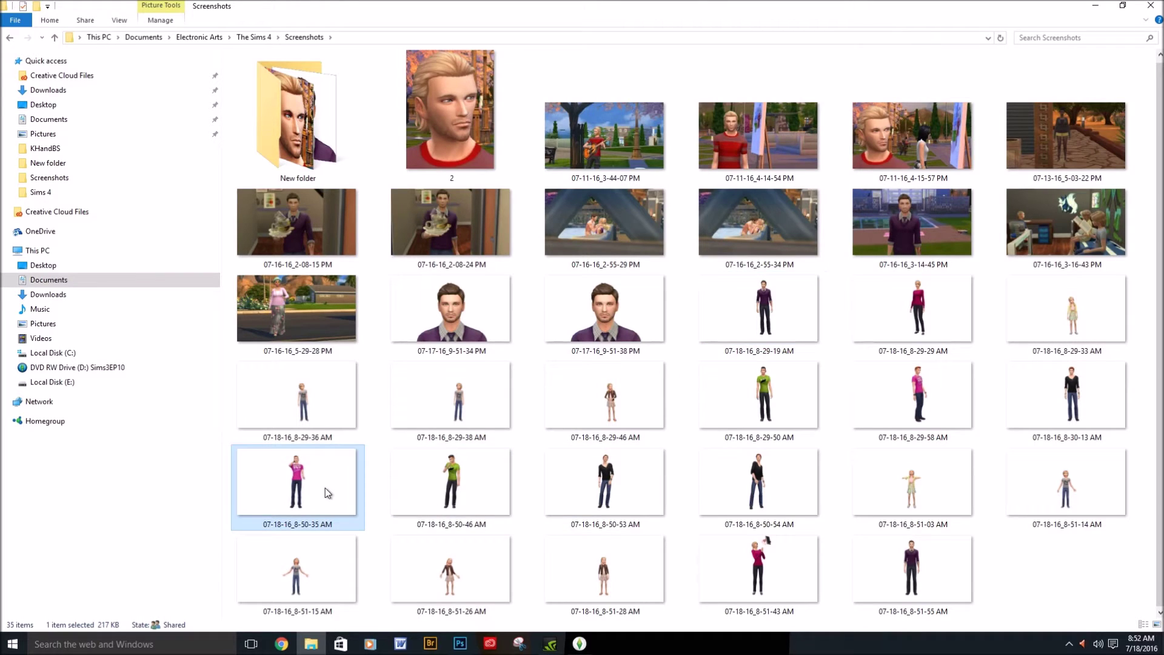
{"action": "left_click", "coordinate": [464, 494], "text": "ctrl"}
{"action": "left_click", "coordinate": [606, 479], "text": "ctrl"}
{"action": "left_click", "coordinate": [784, 461], "text": "ctrl"}
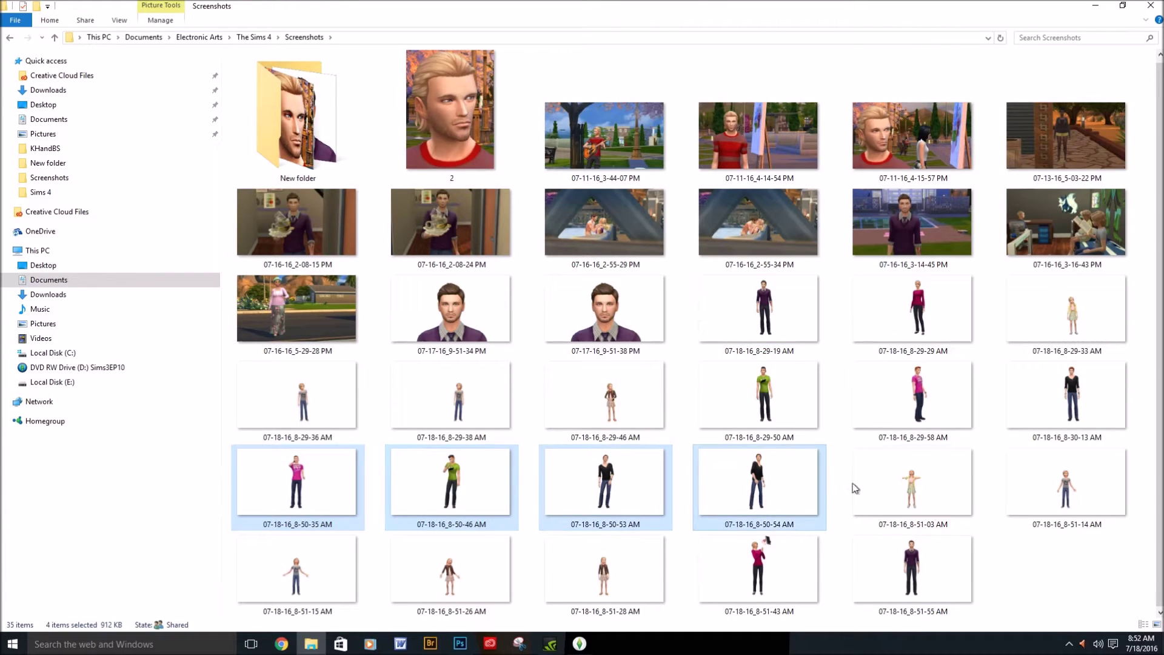
{"action": "left_click", "coordinate": [909, 485], "text": "ctrl"}
{"action": "left_click", "coordinate": [1041, 486], "text": "ctrl"}
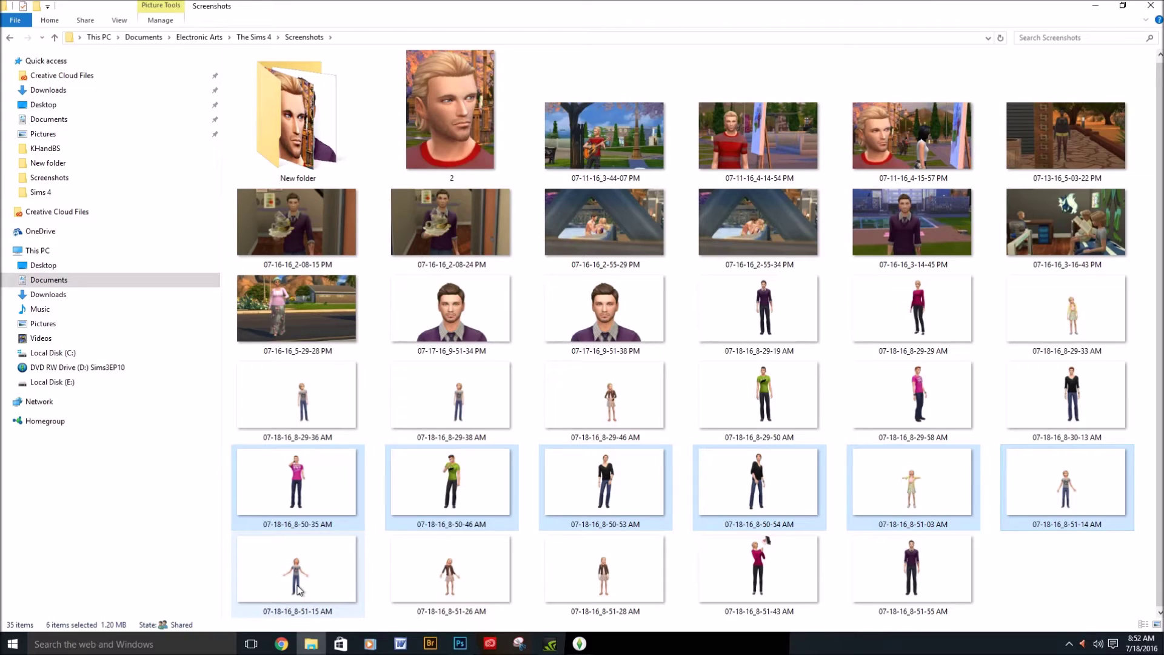
{"action": "left_click", "coordinate": [460, 585], "text": "ctrl"}
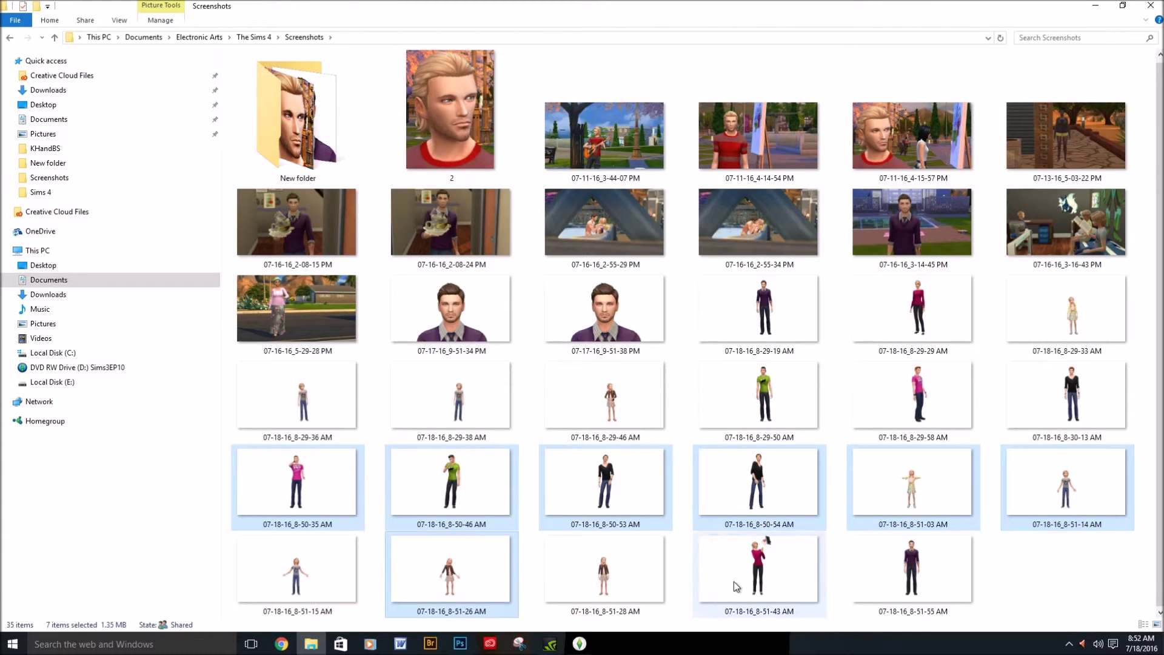
{"action": "left_click", "coordinate": [441, 568], "text": "ctrl"}
{"action": "left_click", "coordinate": [601, 570], "text": "ctrl"}
{"action": "left_click", "coordinate": [785, 581], "text": "ctrl"}
{"action": "left_click", "coordinate": [866, 577], "text": "ctrl"}
{"action": "left_click_drag", "start_coordinate": [759, 546], "coordinate": [652, 442]}
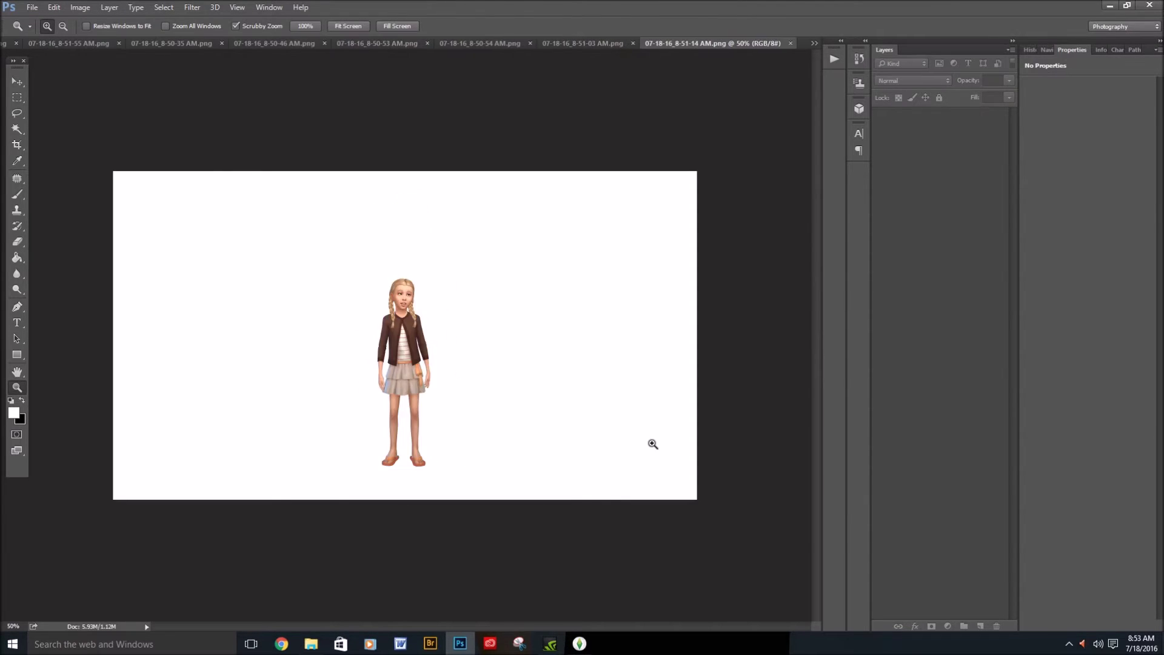
Create a new white document from the Default Photoshop Size preset with pixel units, 2100 x 1500
{"action": "left_click", "coordinate": [33, 8]}
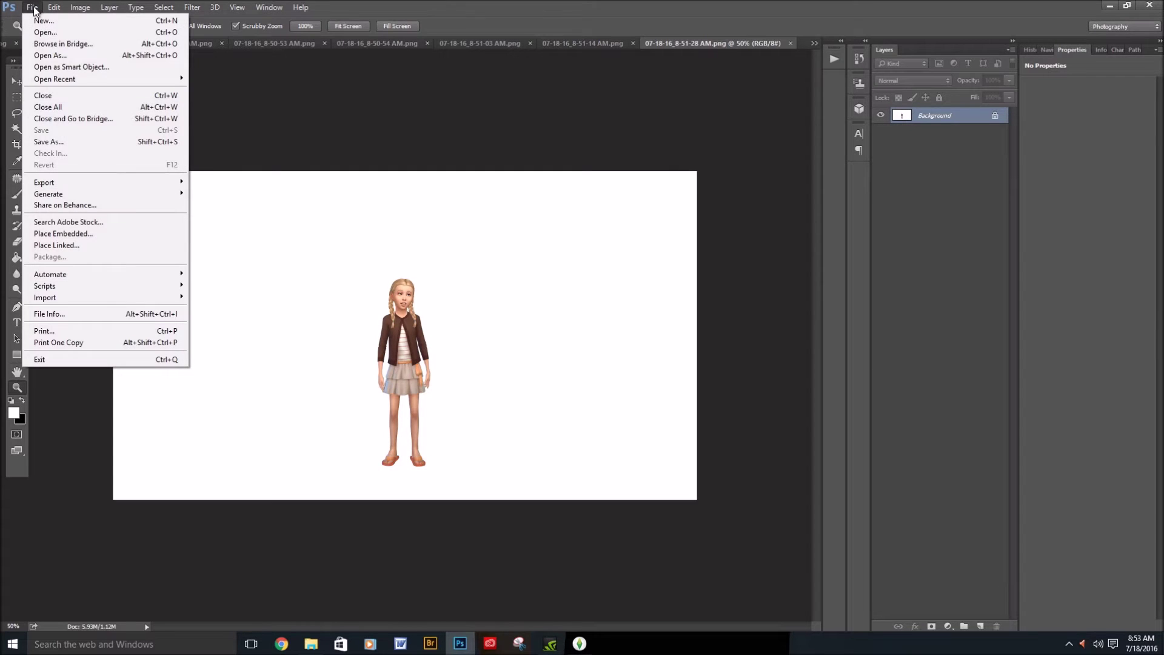
{"action": "left_click", "coordinate": [34, 20]}
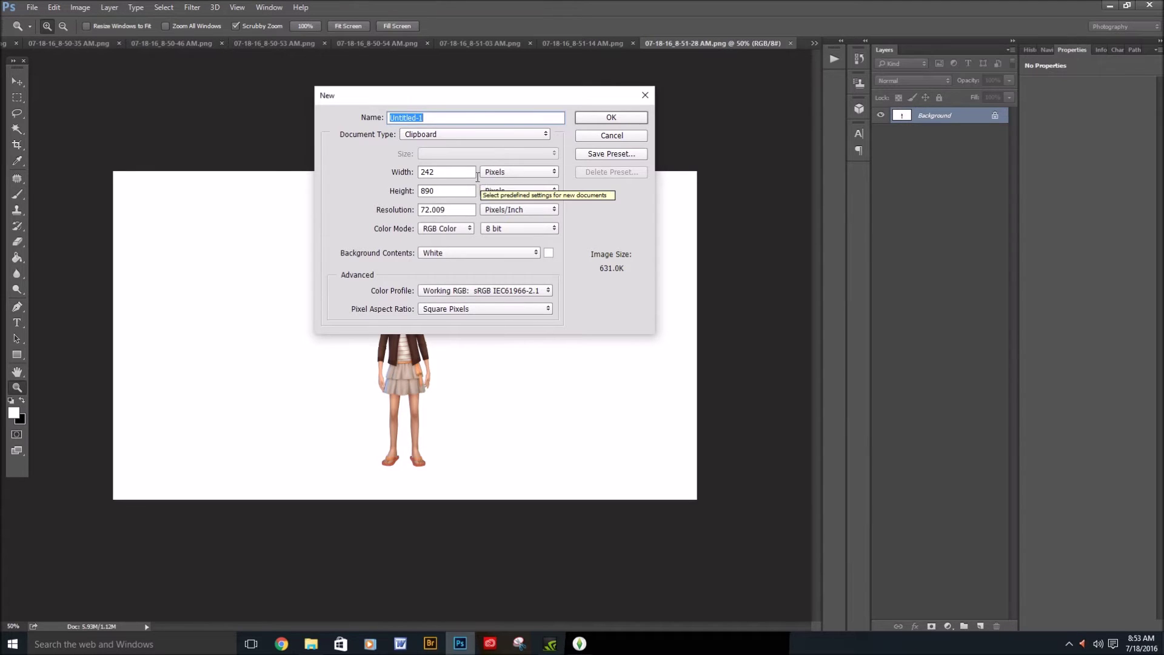
{"action": "left_click", "coordinate": [546, 134]}
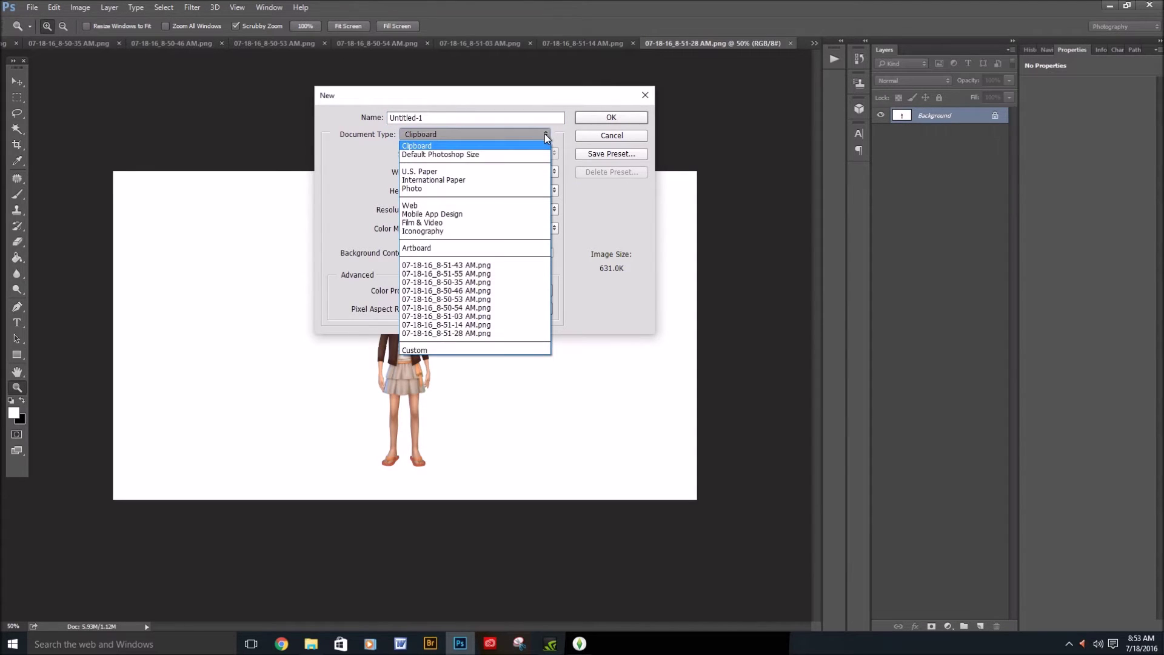
{"action": "left_click", "coordinate": [498, 156]}
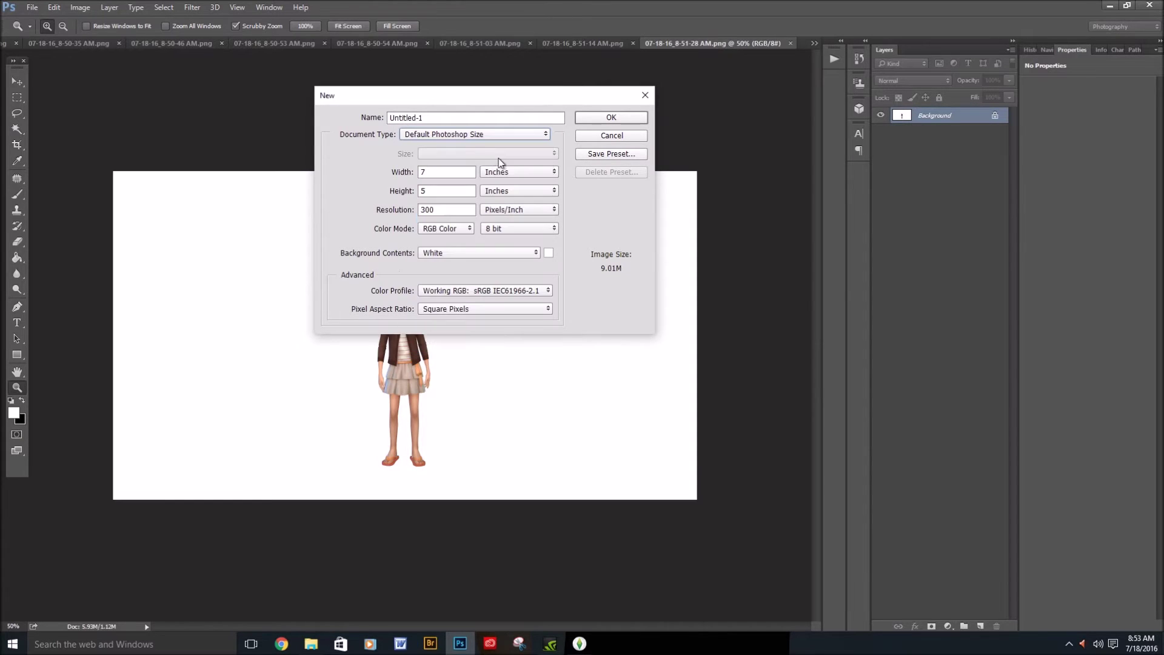
{"action": "left_click", "coordinate": [554, 174]}
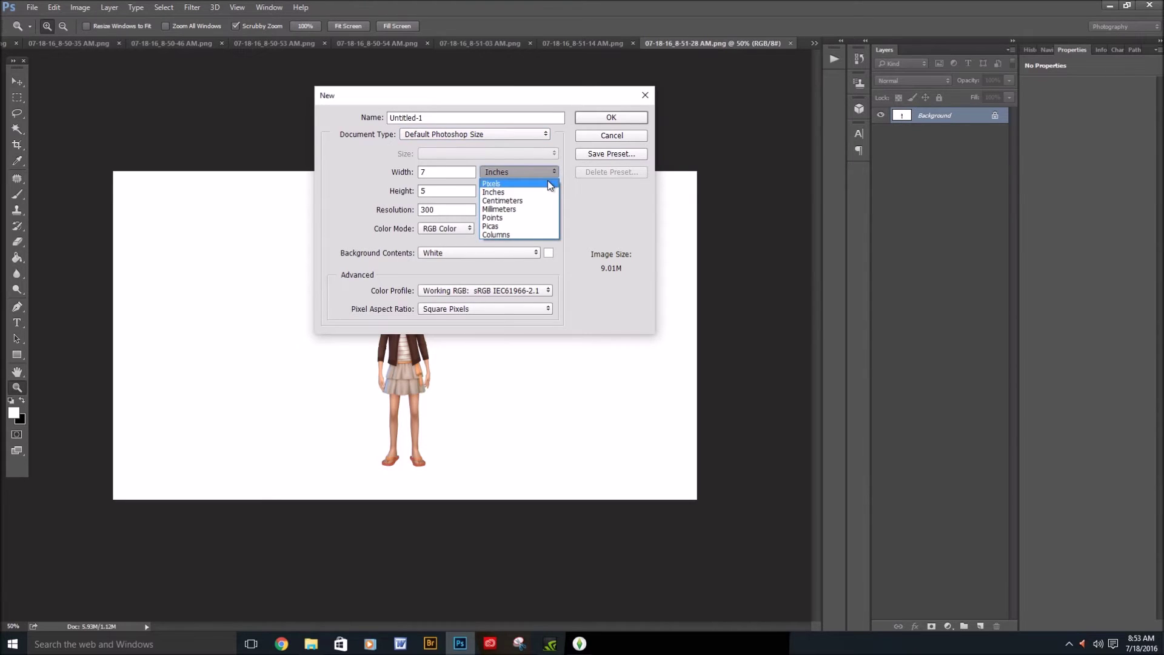
{"action": "left_click", "coordinate": [548, 180]}
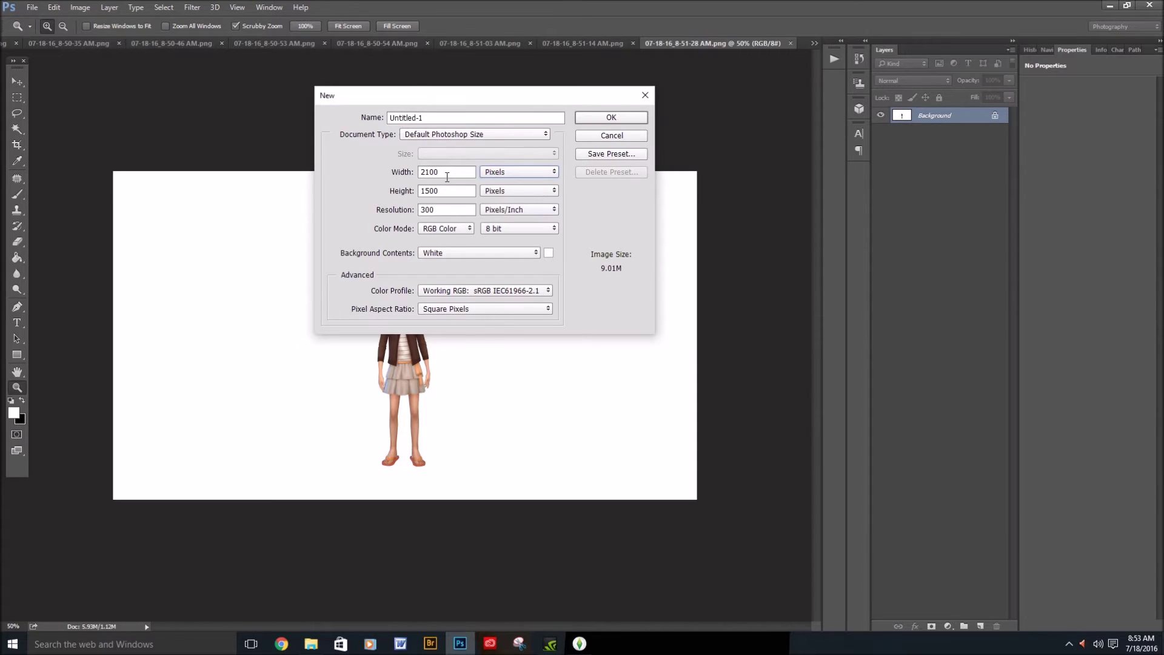
{"action": "left_click", "coordinate": [586, 119]}
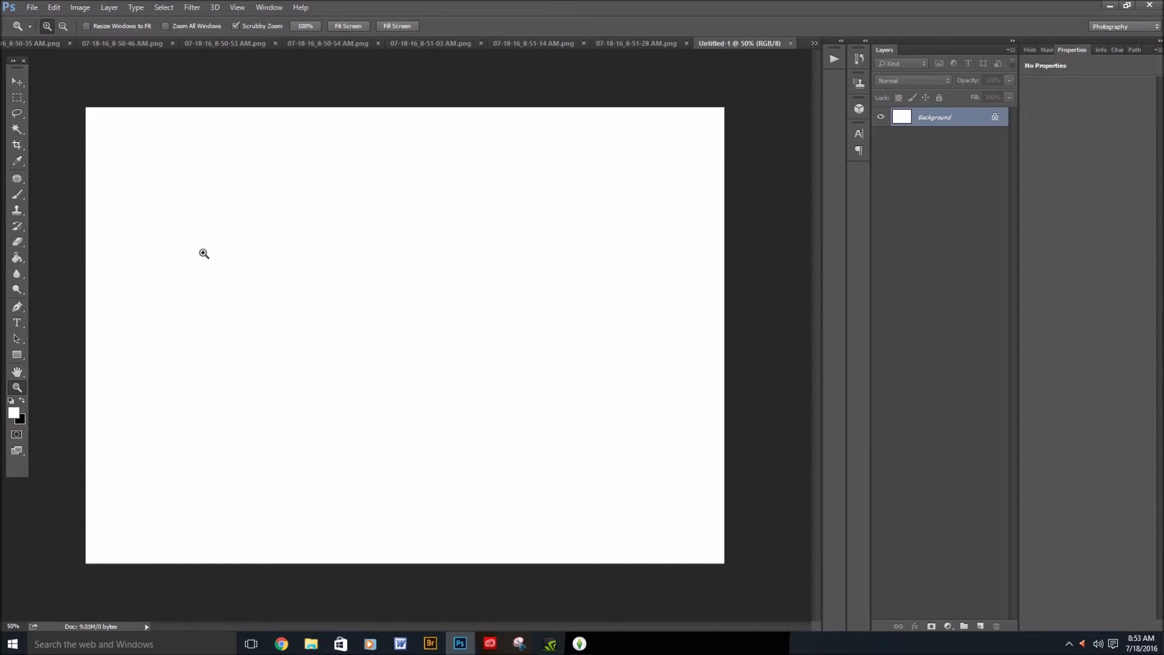
Bring up the 07-18-16_8-50-35 AM.png image and activate the Magic Wand tool
{"action": "left_click", "coordinate": [32, 43]}
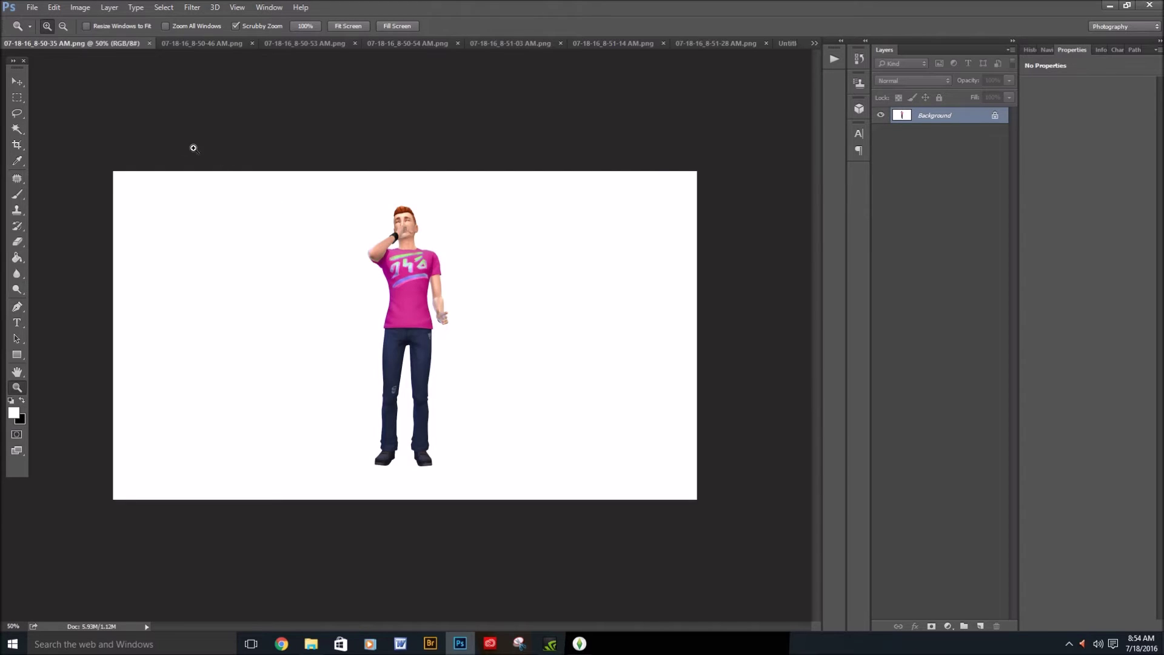
{"action": "left_click", "coordinate": [14, 130]}
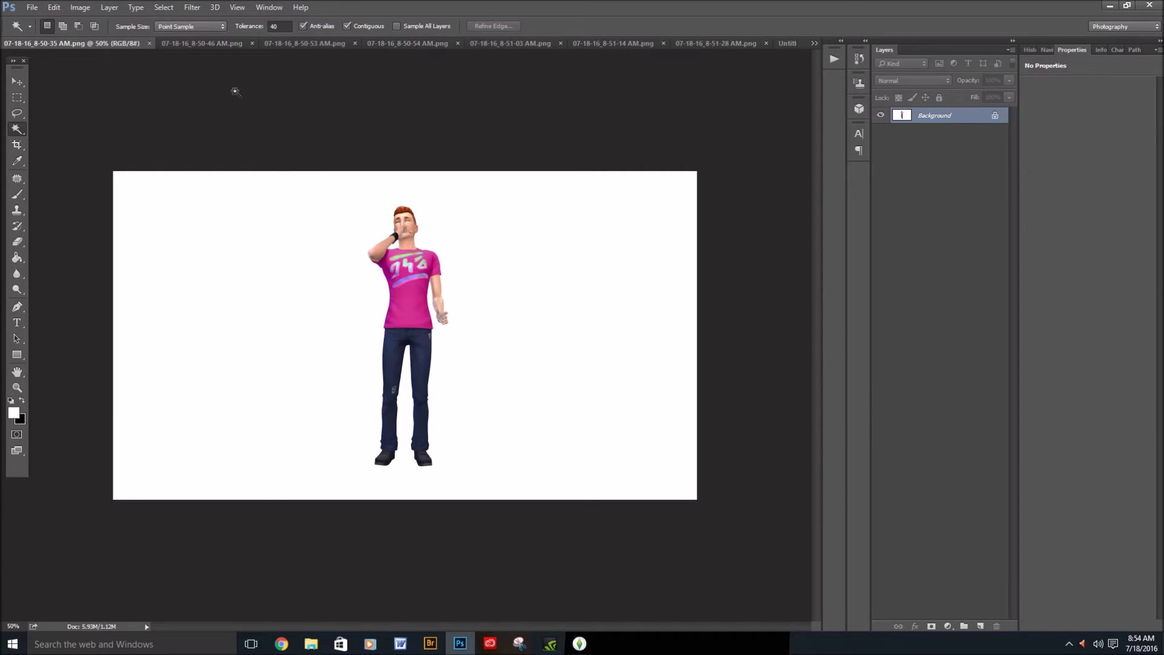
{"action": "left_click", "coordinate": [410, 300]}
{"action": "left_click", "coordinate": [191, 6]}
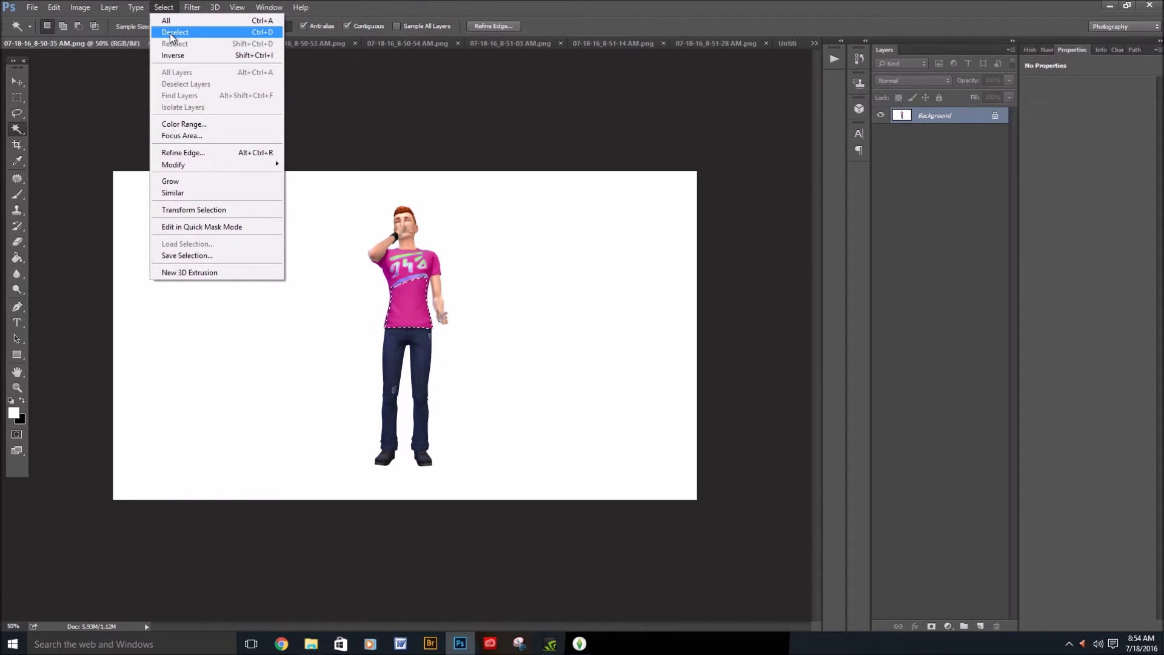
{"action": "left_click", "coordinate": [179, 31]}
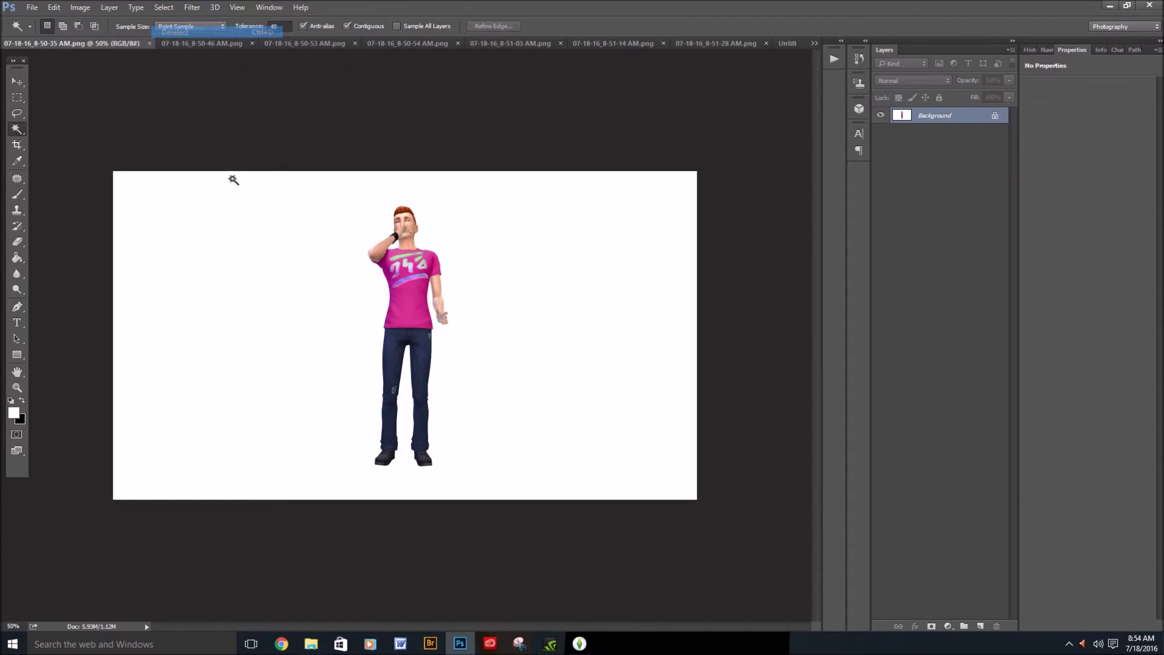
Select the white background around the teen in the pink shirt and invert the selection to isolate him
{"action": "left_click", "coordinate": [277, 353]}
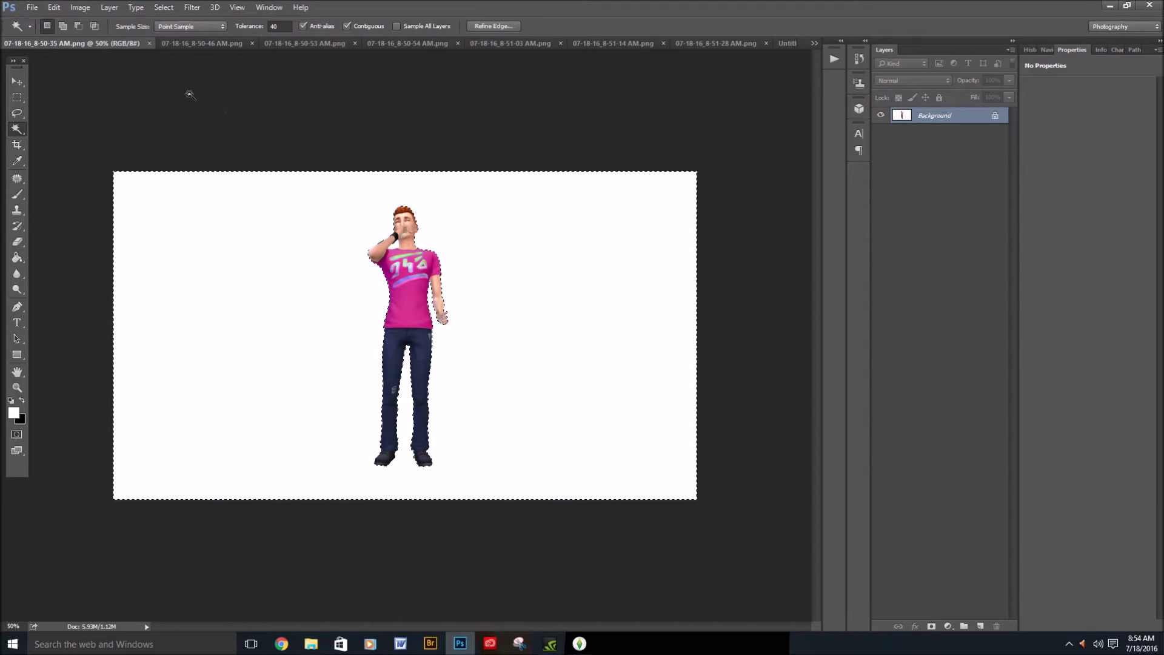
{"action": "left_click", "coordinate": [165, 9]}
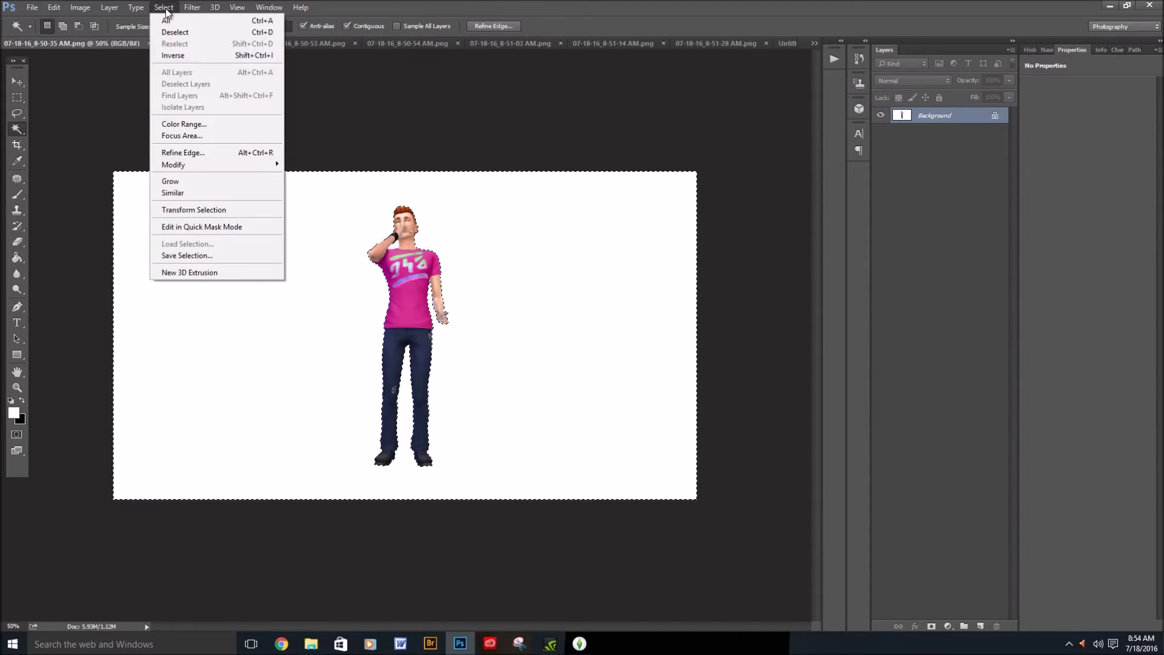
{"action": "left_click", "coordinate": [171, 55]}
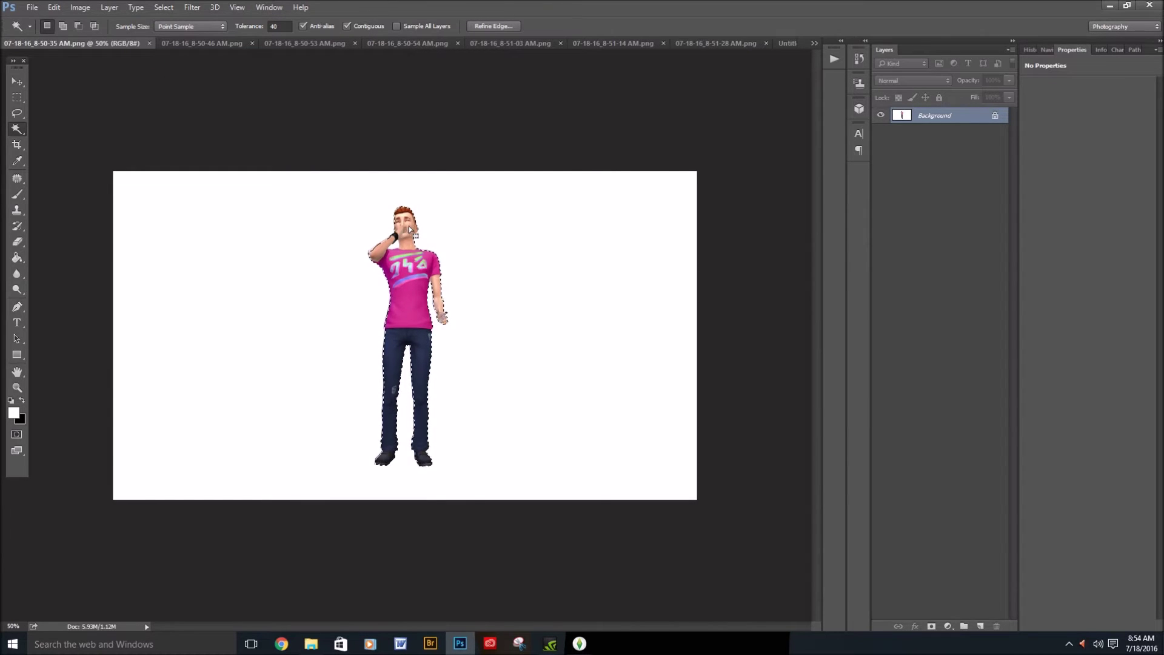
Activate the Move tool and smooth the teen's selection outline with Refine Edge, keeping the output as a selection
{"action": "left_click", "coordinate": [17, 81]}
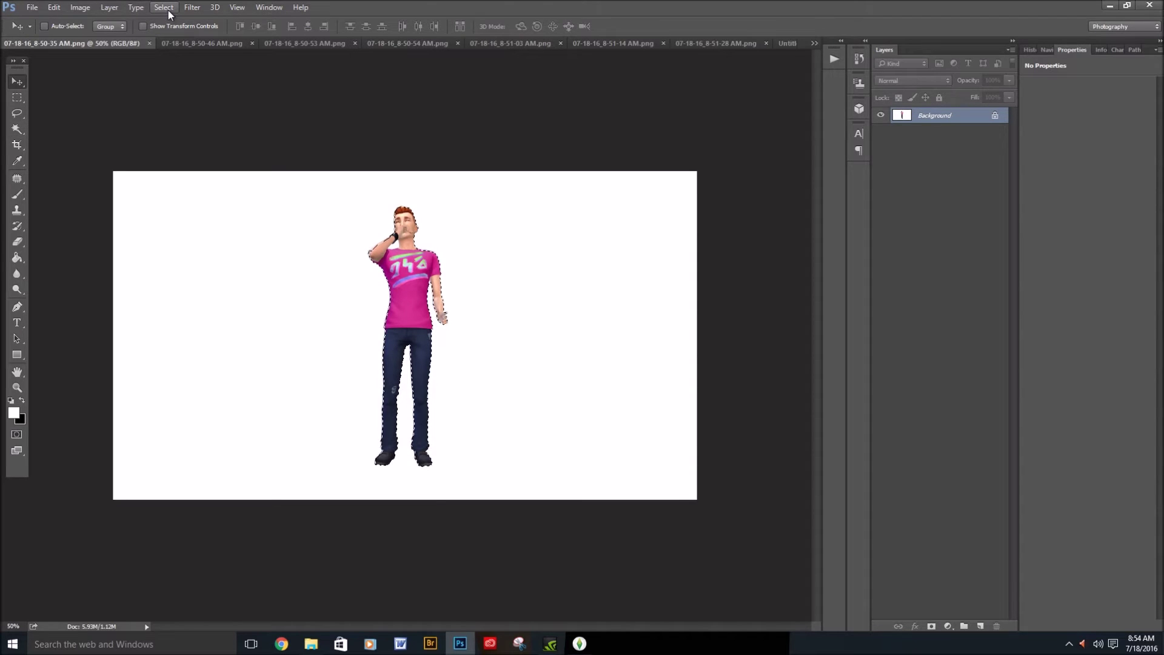
{"action": "left_click", "coordinate": [169, 10]}
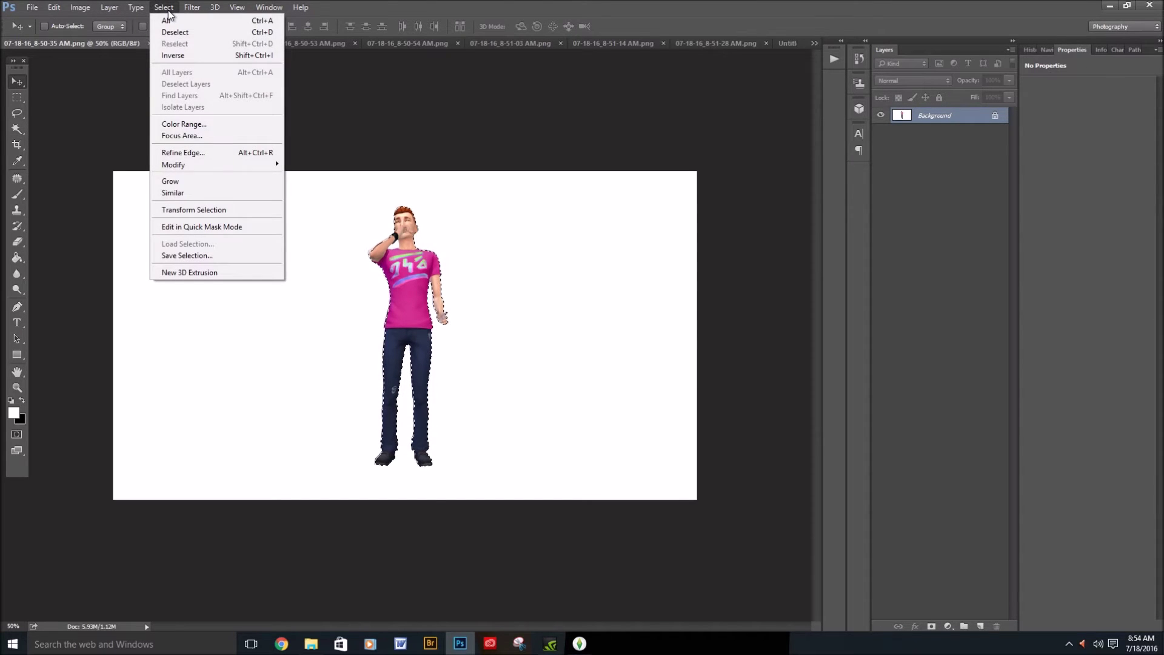
{"action": "left_click", "coordinate": [195, 154]}
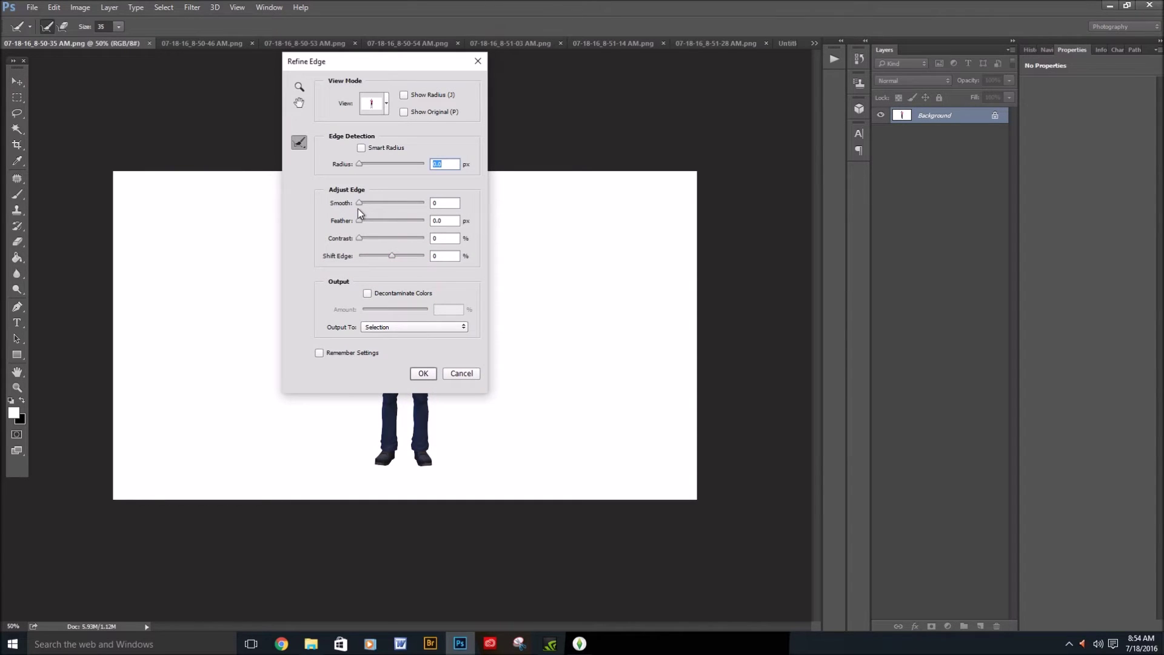
{"action": "left_click", "coordinate": [359, 203]}
{"action": "key", "text": "Tab"}
{"action": "left_click", "coordinate": [422, 374]}
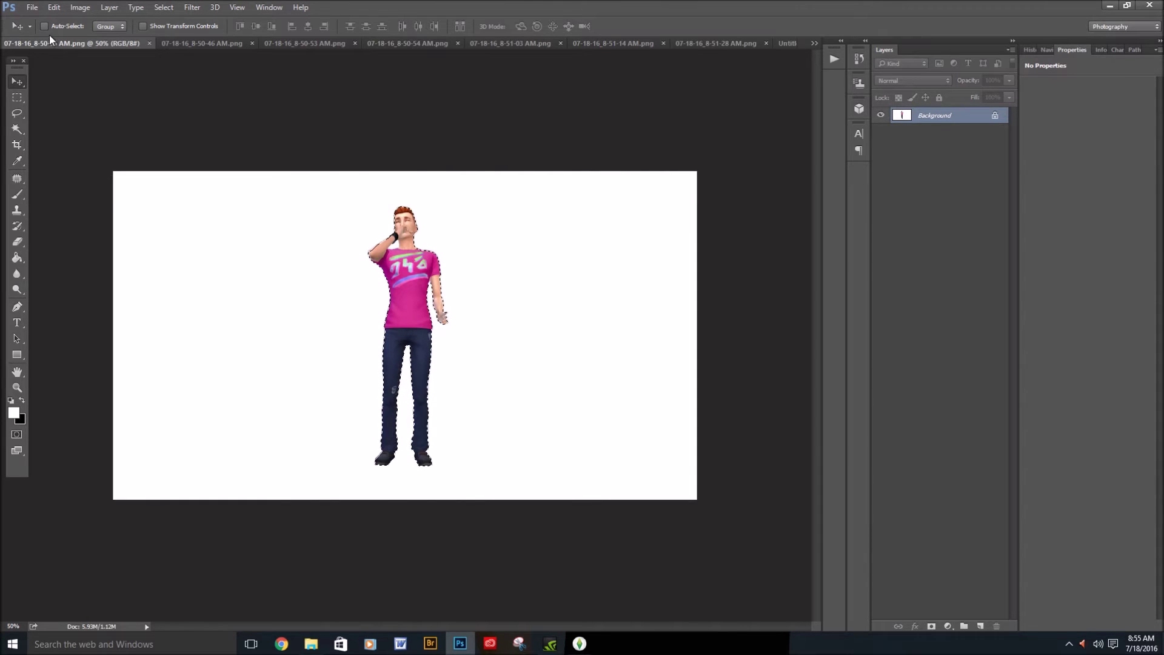
Copy the isolated teen in the pink shirt and paste him into the Untitled-1 document
{"action": "left_click", "coordinate": [51, 8]}
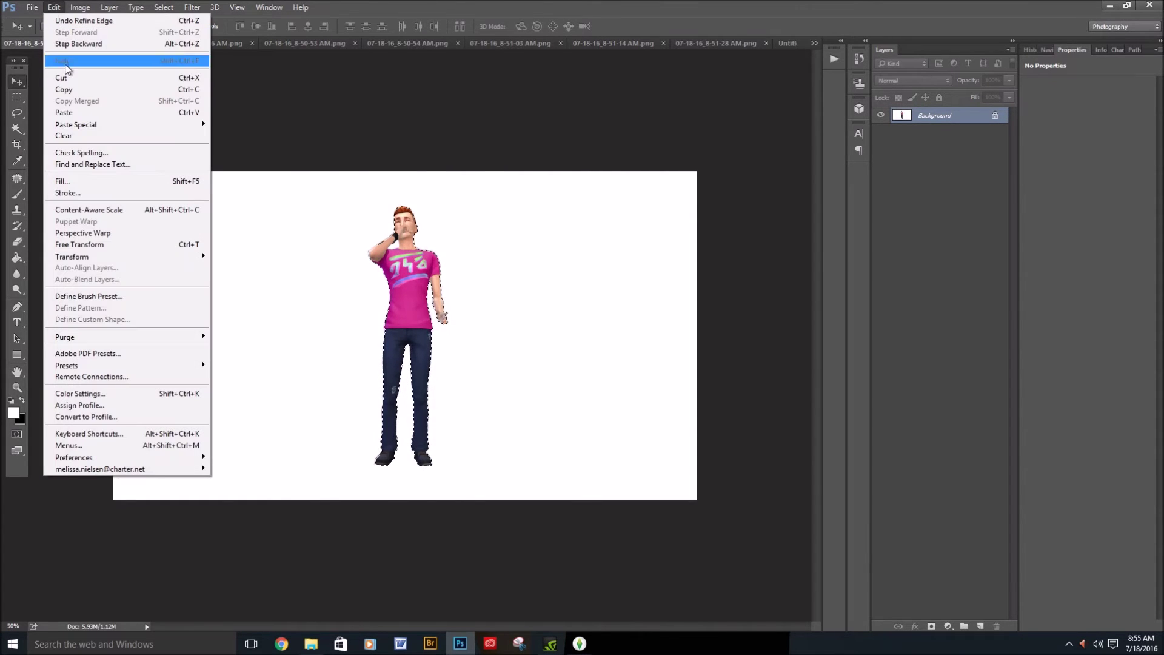
{"action": "left_click", "coordinate": [66, 90]}
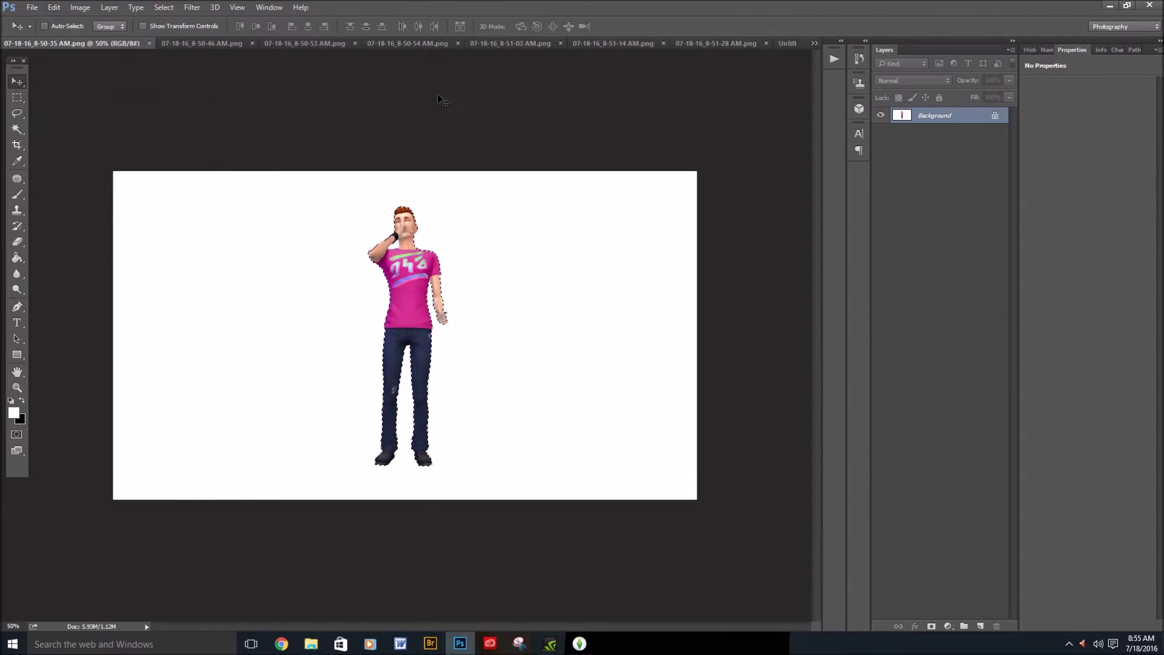
{"action": "left_click", "coordinate": [791, 43]}
{"action": "left_click", "coordinate": [54, 8]}
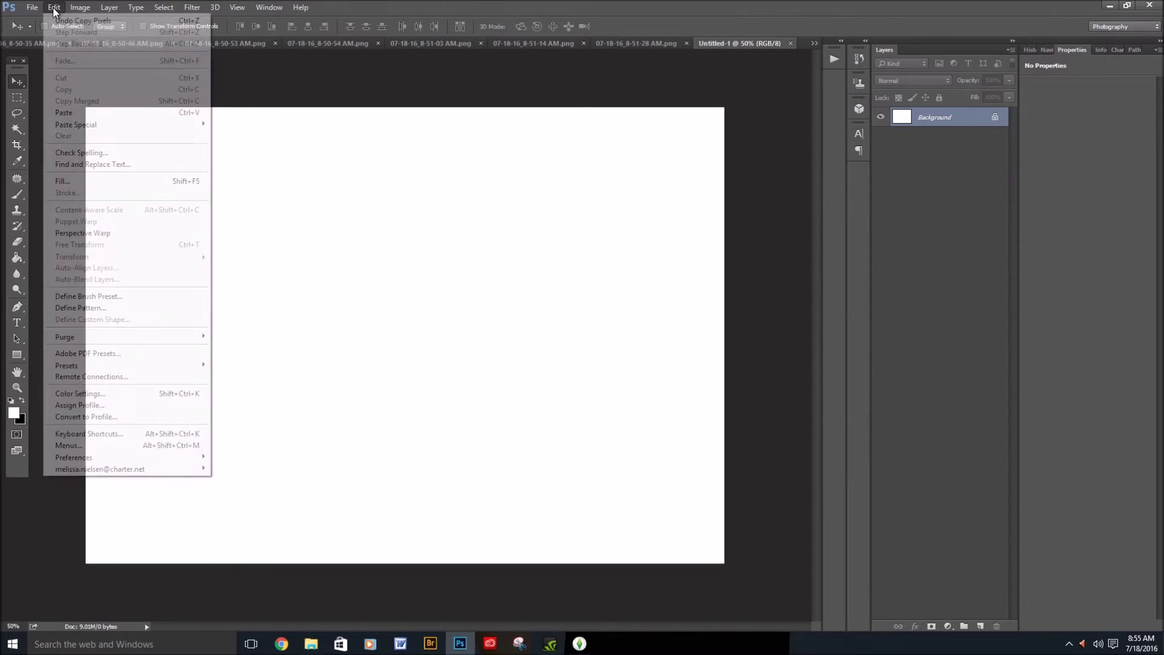
{"action": "left_click", "coordinate": [62, 113]}
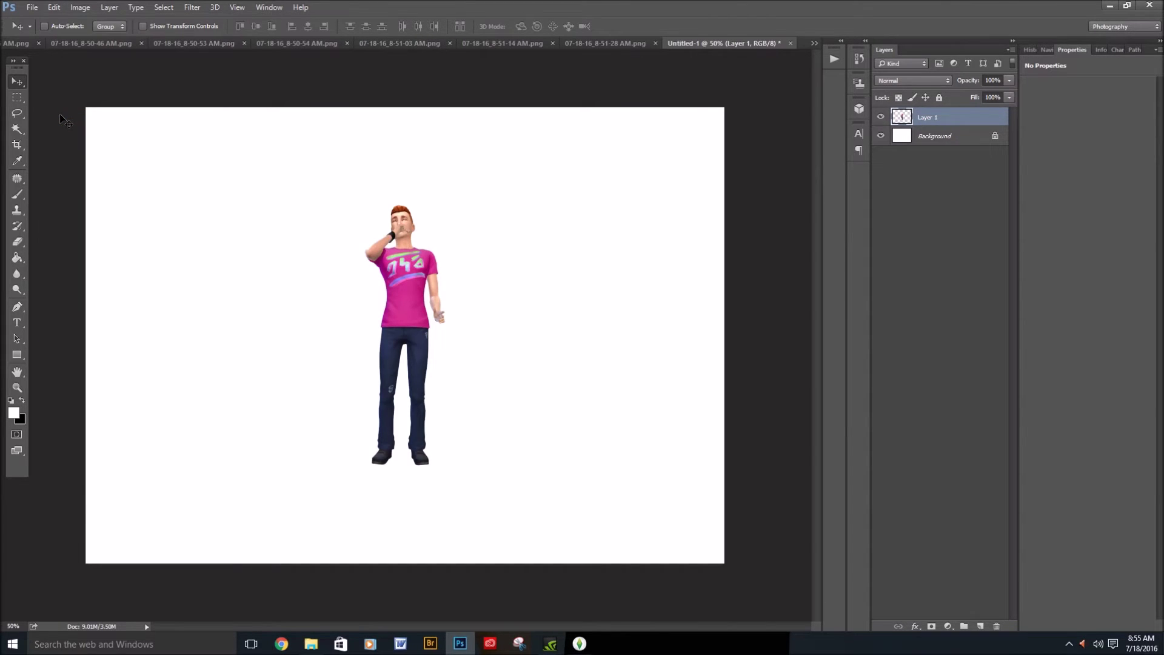
Close the teen's source image and bring up the 07-18-16_8-51-55 AM.png image
{"action": "left_click", "coordinate": [10, 45]}
{"action": "left_click", "coordinate": [149, 43]}
{"action": "left_click", "coordinate": [25, 42]}
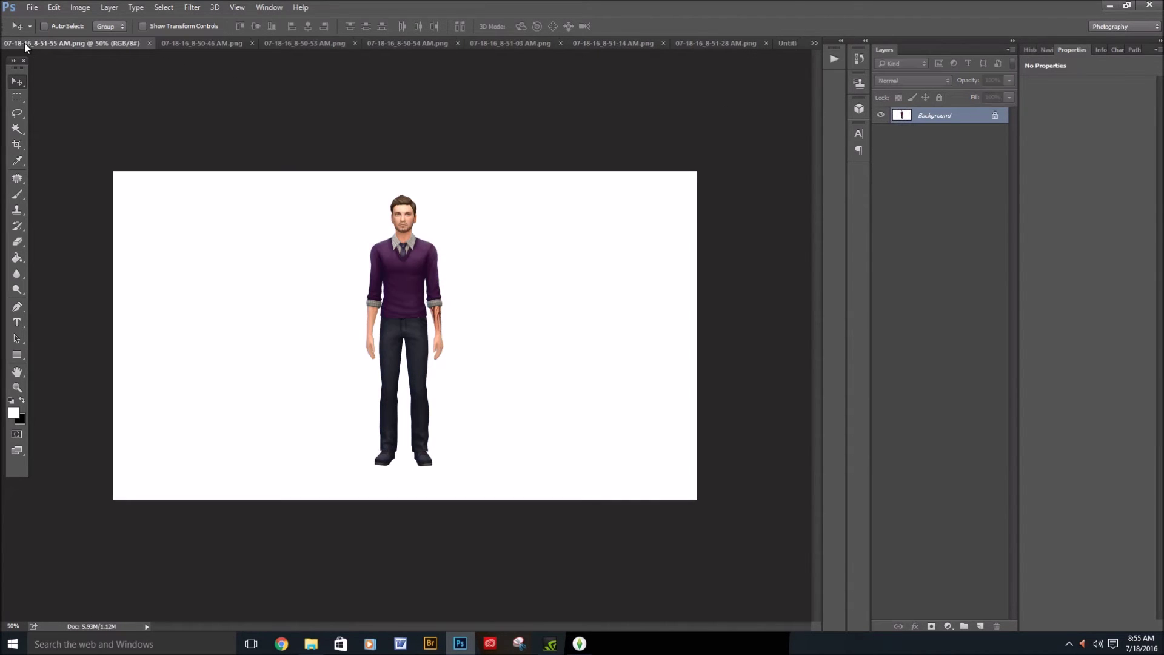
Select the white background around the man in the purple sweater with the Magic Wand and invert the selection
{"action": "left_click", "coordinate": [17, 129]}
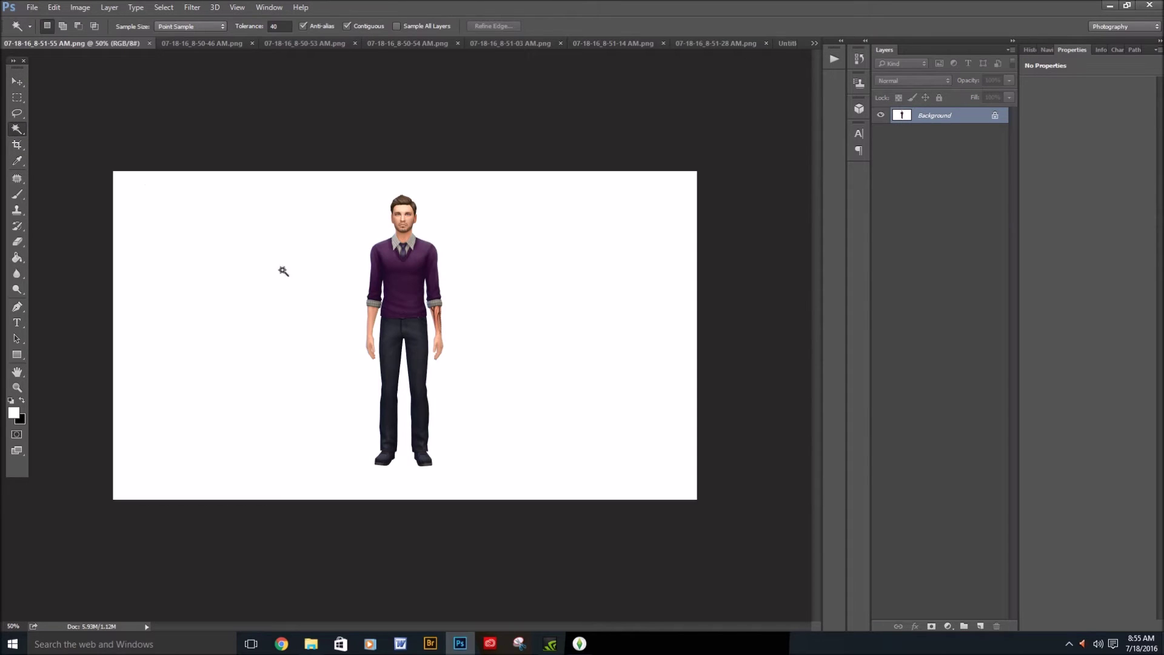
{"action": "left_click", "coordinate": [264, 293]}
{"action": "left_click", "coordinate": [165, 8]}
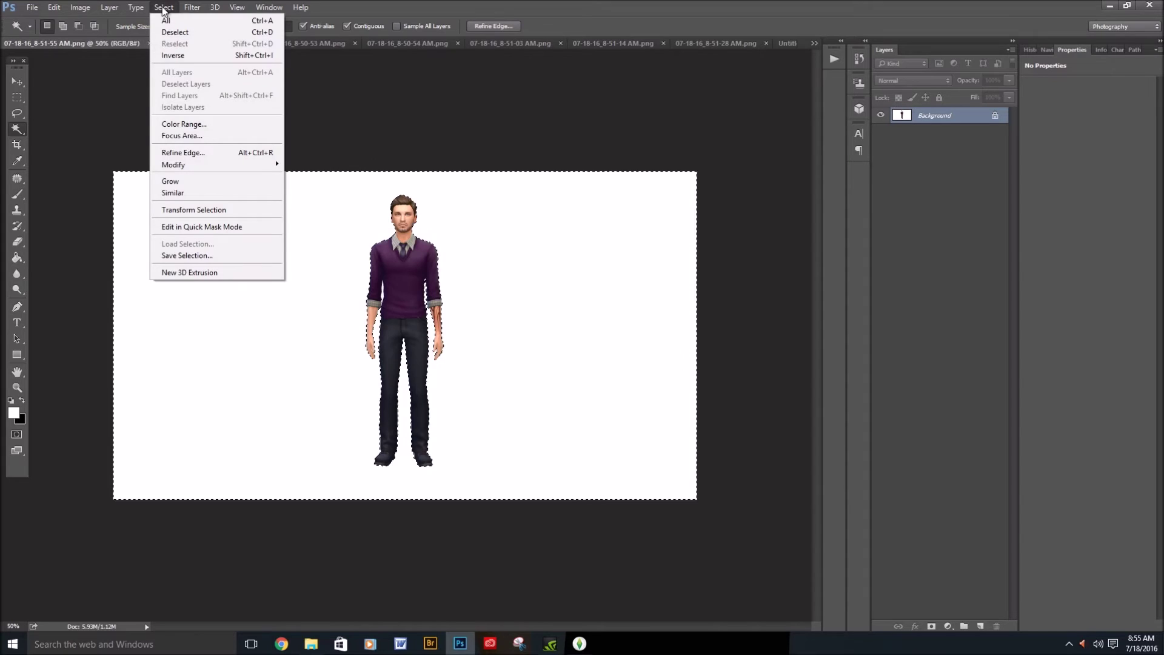
{"action": "left_click", "coordinate": [171, 55]}
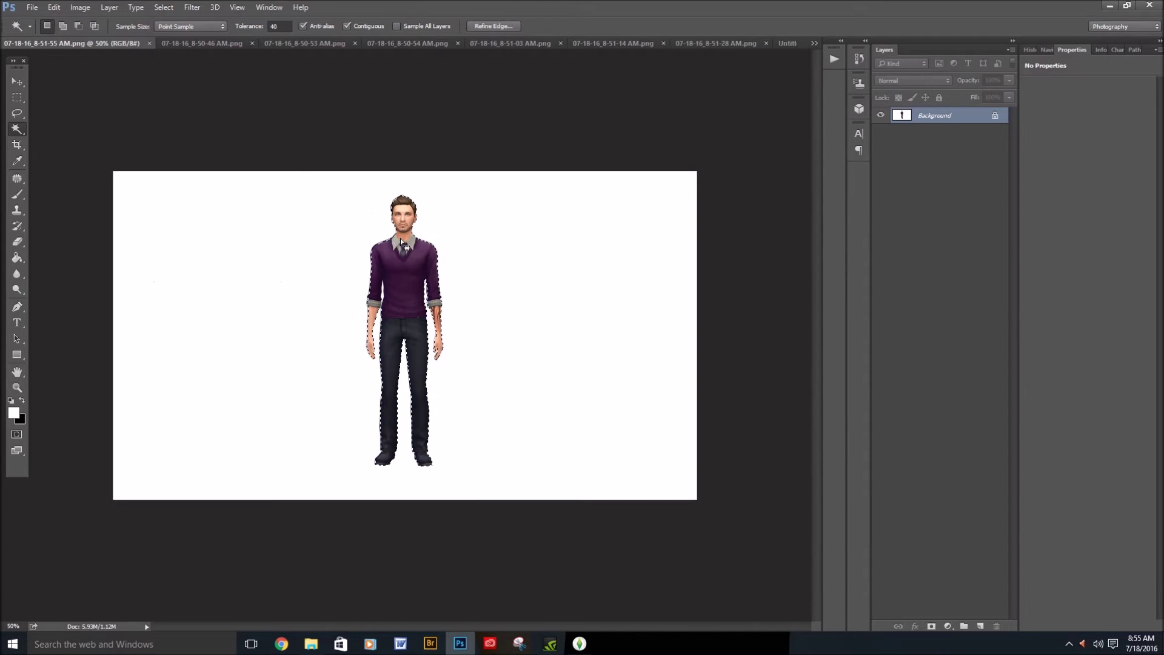
Smooth and slightly feather the man's selection outline with Refine Edge, keeping the output as a selection
{"action": "left_click", "coordinate": [164, 7]}
{"action": "left_click", "coordinate": [173, 153]}
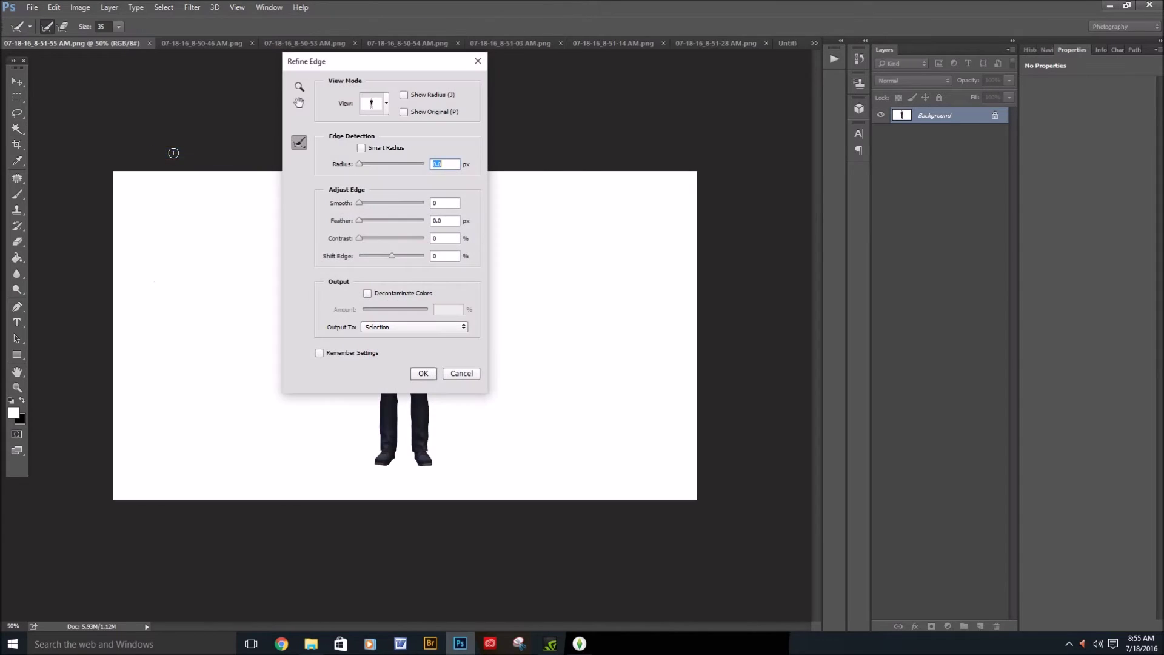
{"action": "left_click", "coordinate": [359, 202]}
{"action": "left_click_drag", "start_coordinate": [362, 220], "coordinate": [362, 220]}
{"action": "left_click", "coordinate": [423, 373]}
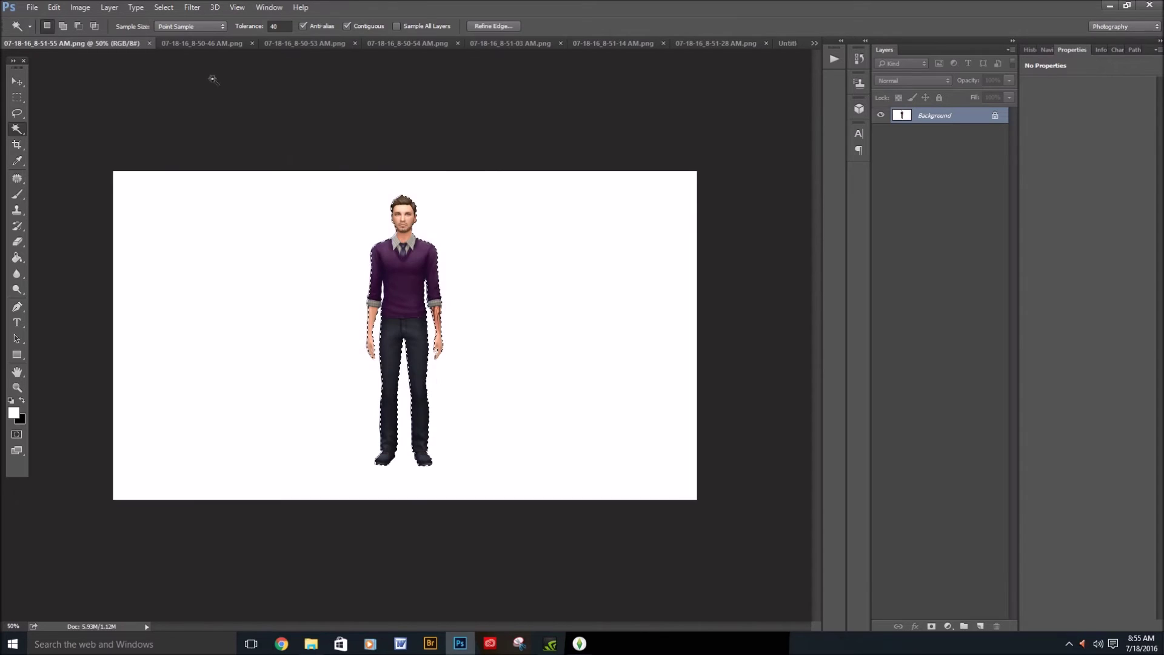
Copy the man in the purple sweater into the Untitled-1 document and place him just right of the teen
{"action": "left_click", "coordinate": [53, 8]}
{"action": "left_click", "coordinate": [72, 89]}
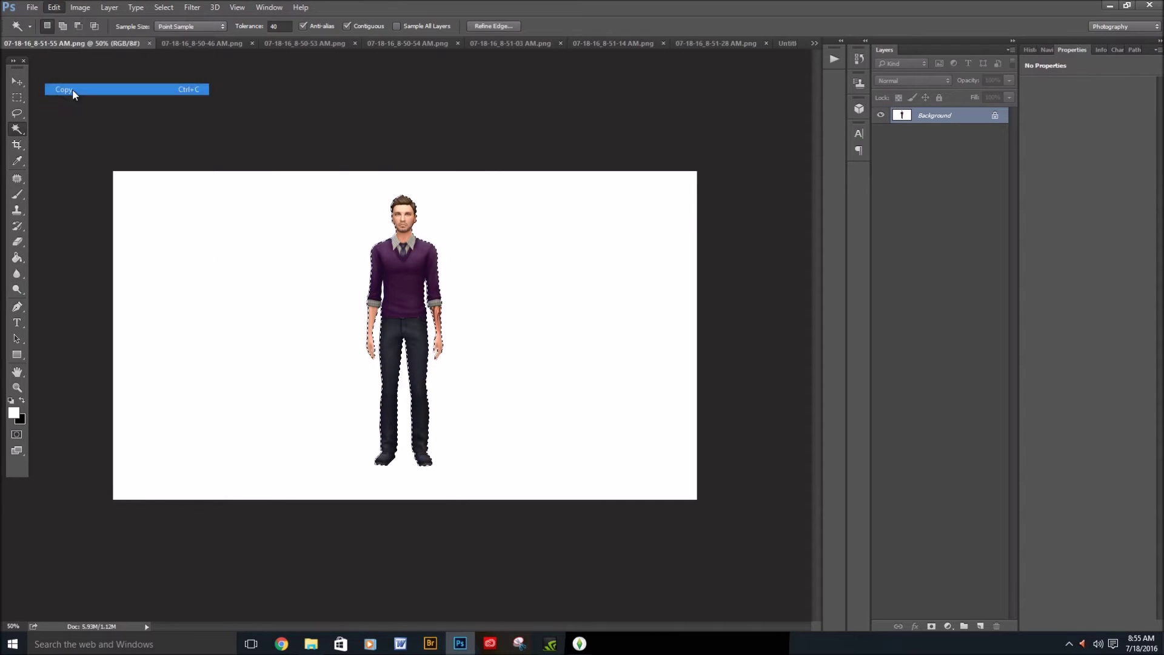
{"action": "left_click", "coordinate": [788, 44]}
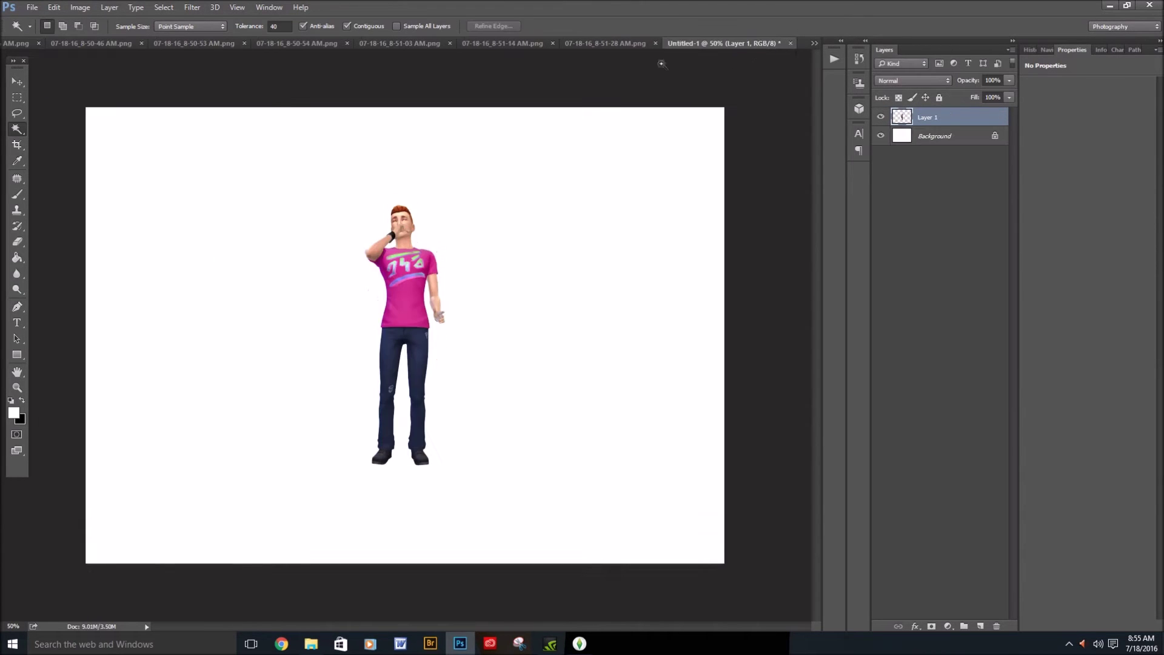
{"action": "left_click", "coordinate": [52, 9]}
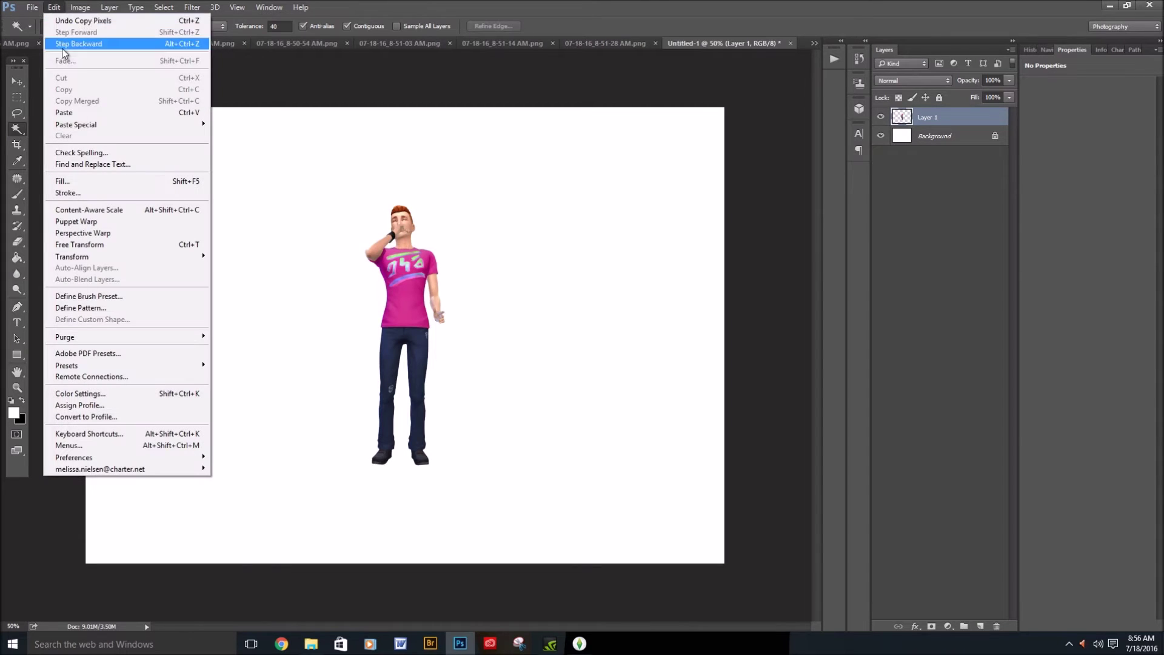
{"action": "left_click", "coordinate": [66, 113]}
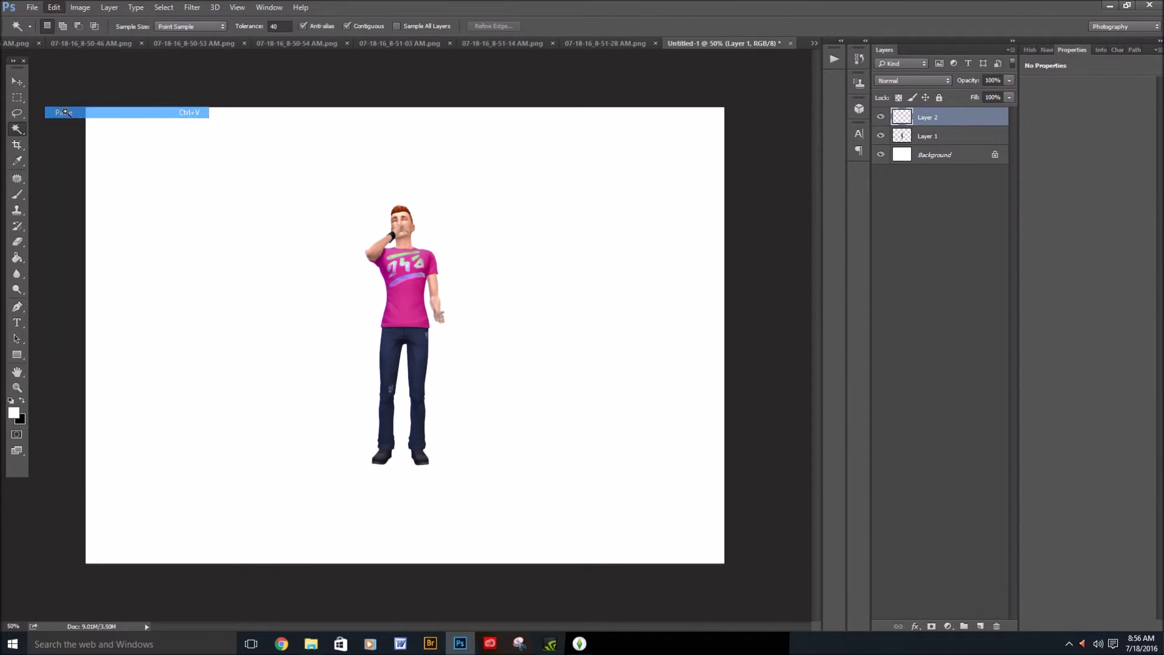
{"action": "left_click", "coordinate": [16, 82]}
{"action": "left_click_drag", "start_coordinate": [388, 287], "coordinate": [479, 289]}
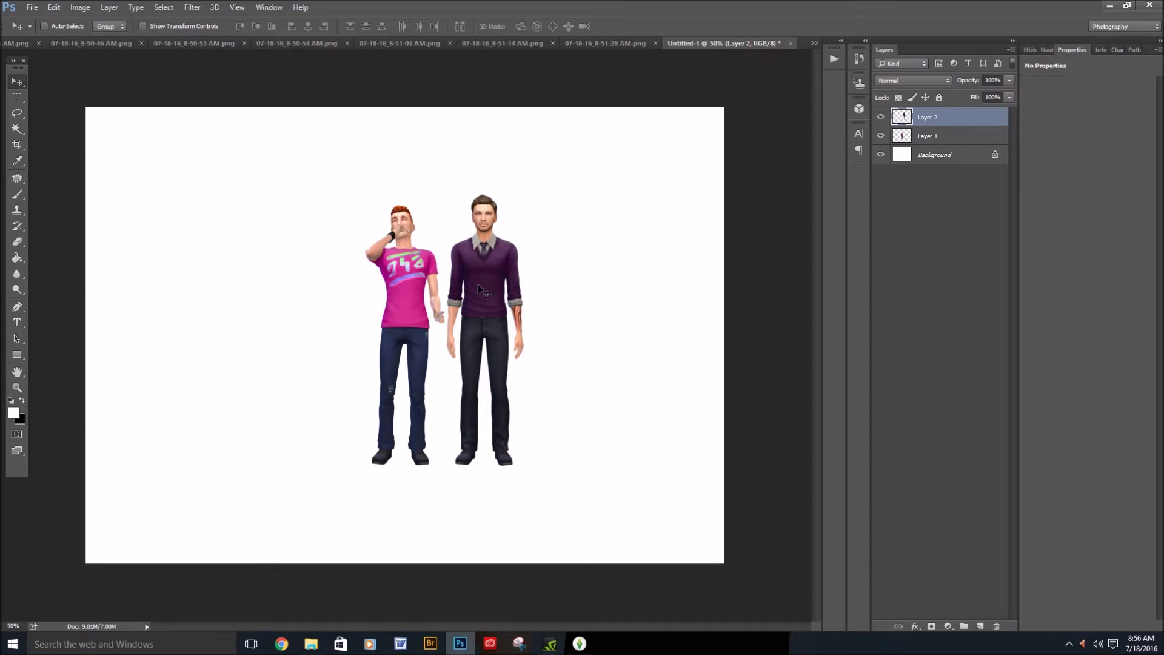
Close the purple-sweater man's source image and bring up the 07-18-16_8-51-43 AM.png image
{"action": "left_click", "coordinate": [12, 45]}
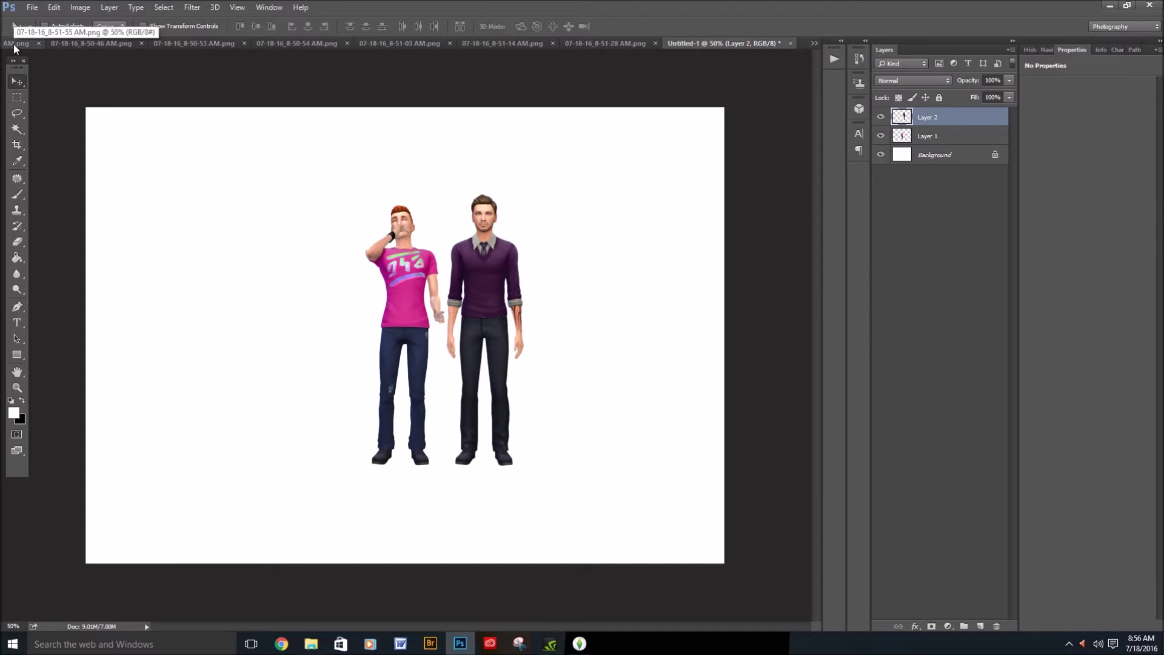
{"action": "key", "text": "ctrl+shift+Tab"}
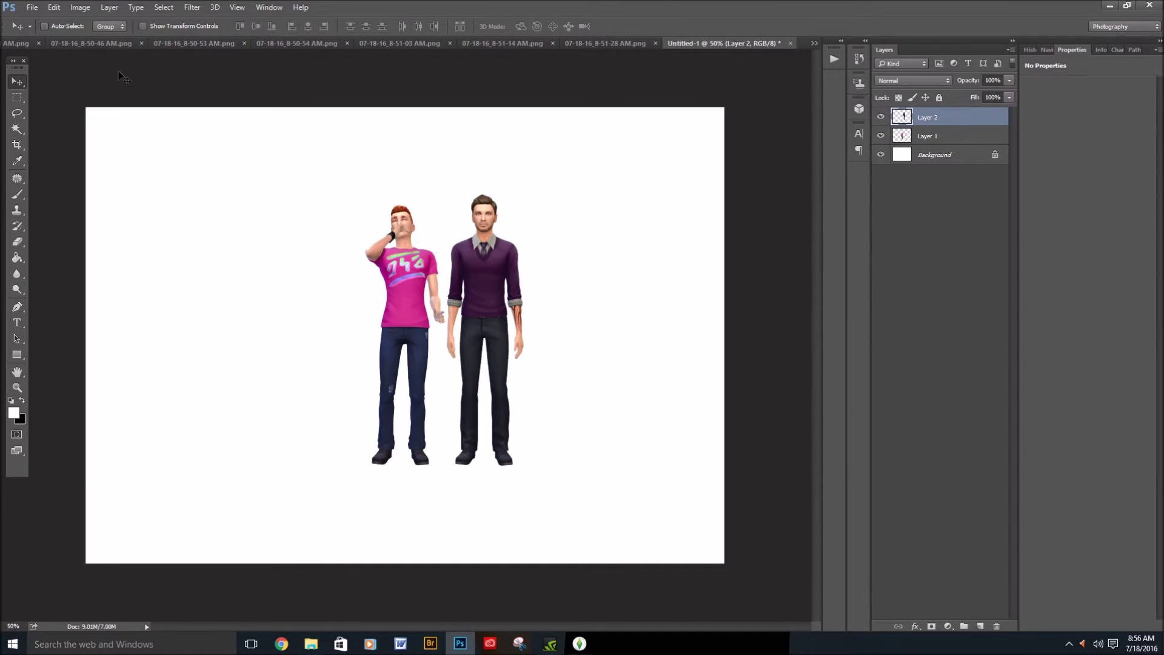
{"action": "left_click", "coordinate": [23, 44]}
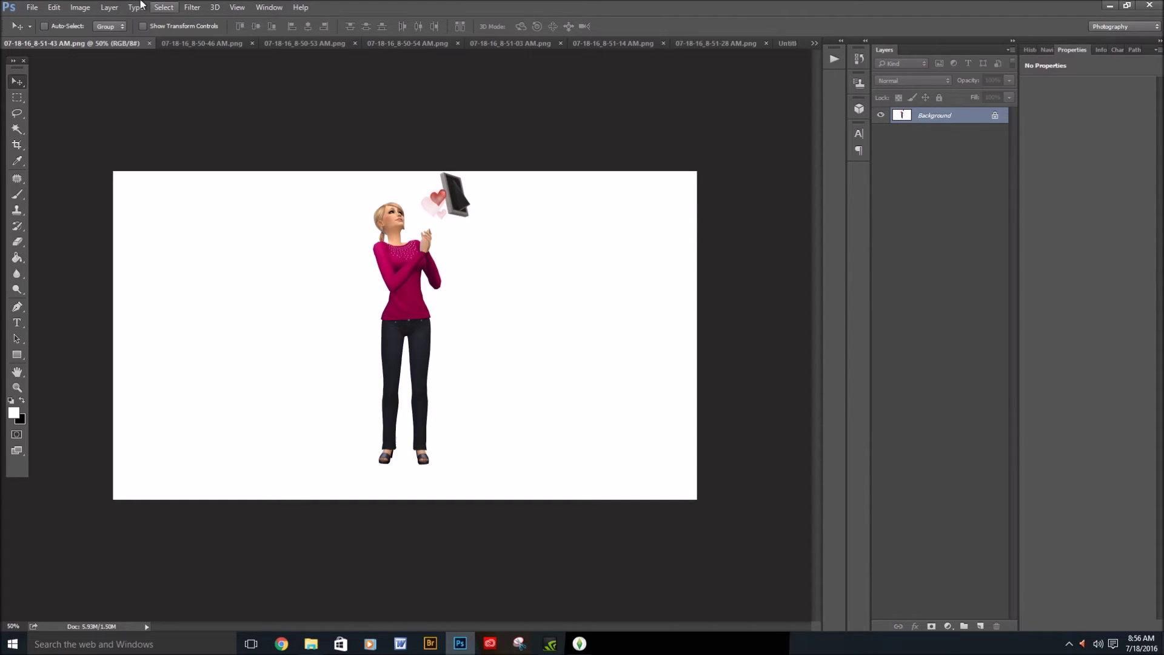
Select the white background around the blonde woman with the Magic Wand and invert the selection
{"action": "left_click", "coordinate": [17, 129]}
{"action": "left_click", "coordinate": [280, 295]}
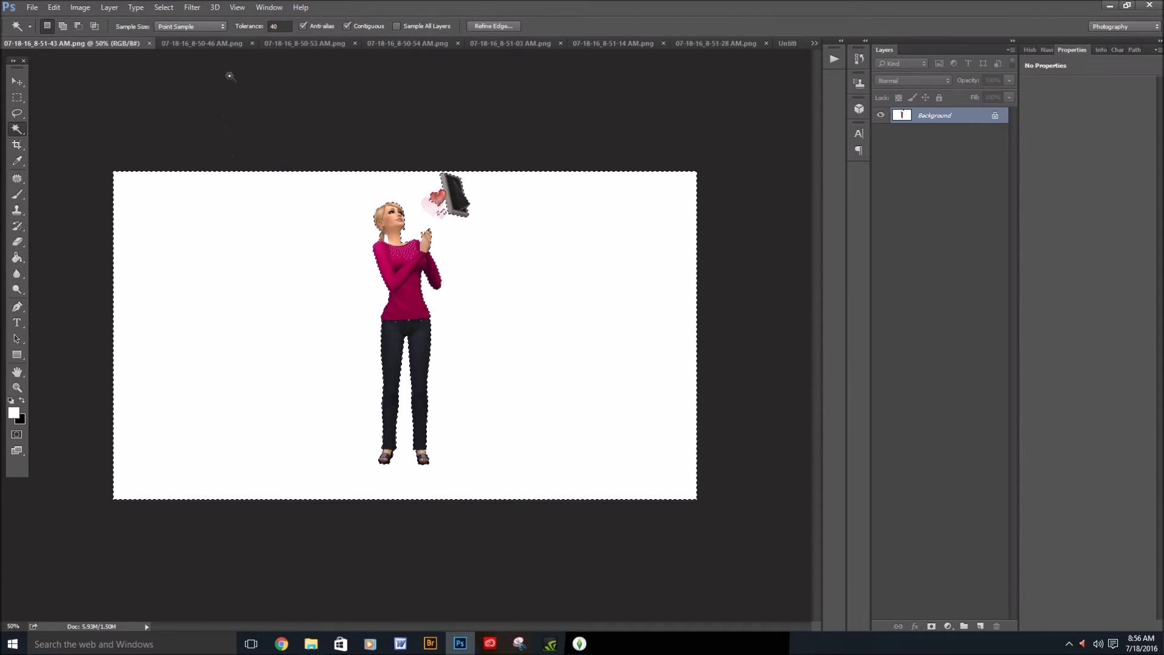
{"action": "left_click", "coordinate": [167, 8]}
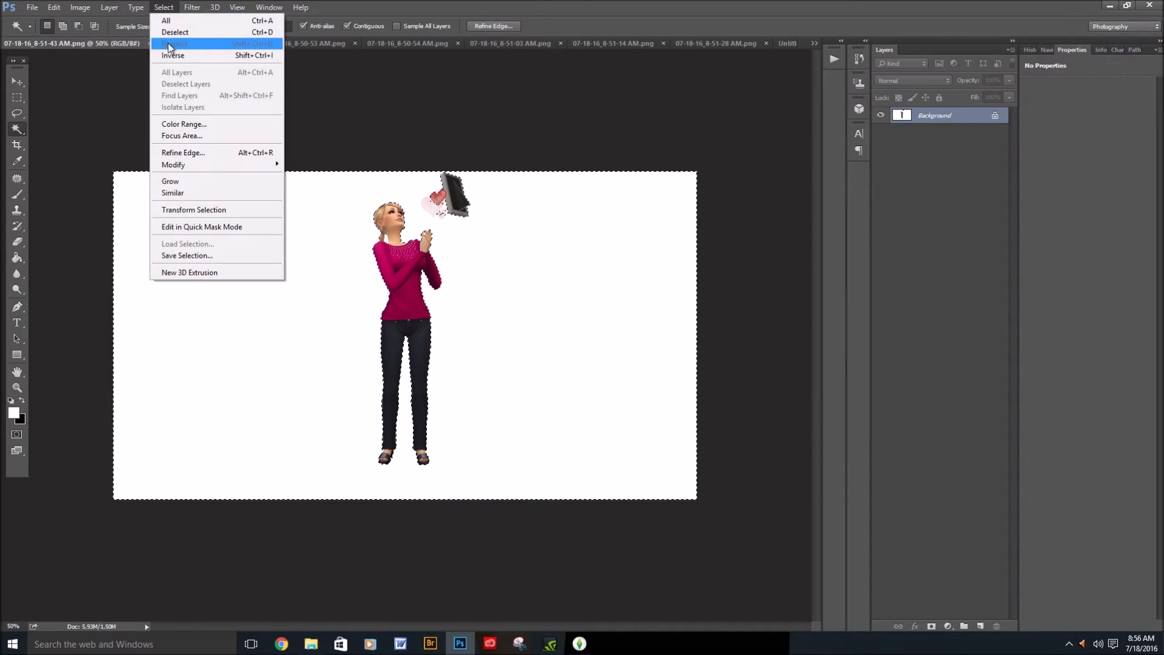
{"action": "left_click", "coordinate": [165, 53]}
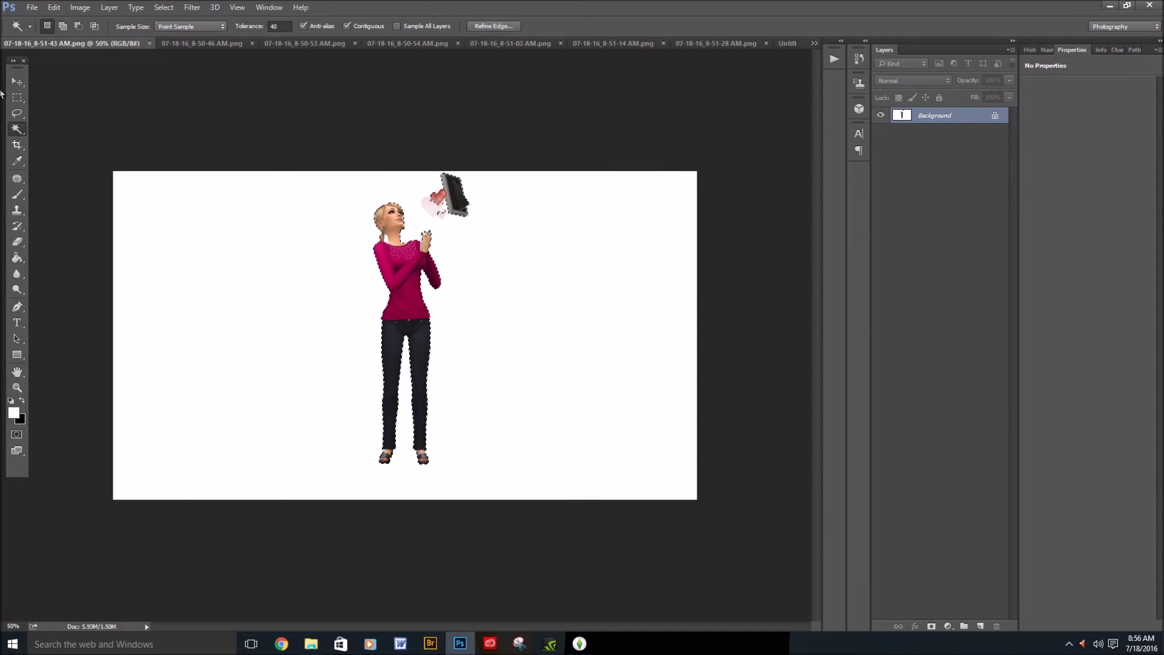
Smooth and slightly feather the blonde woman's selection outline with Refine Edge, keeping the output as a selection
{"action": "left_click", "coordinate": [169, 12]}
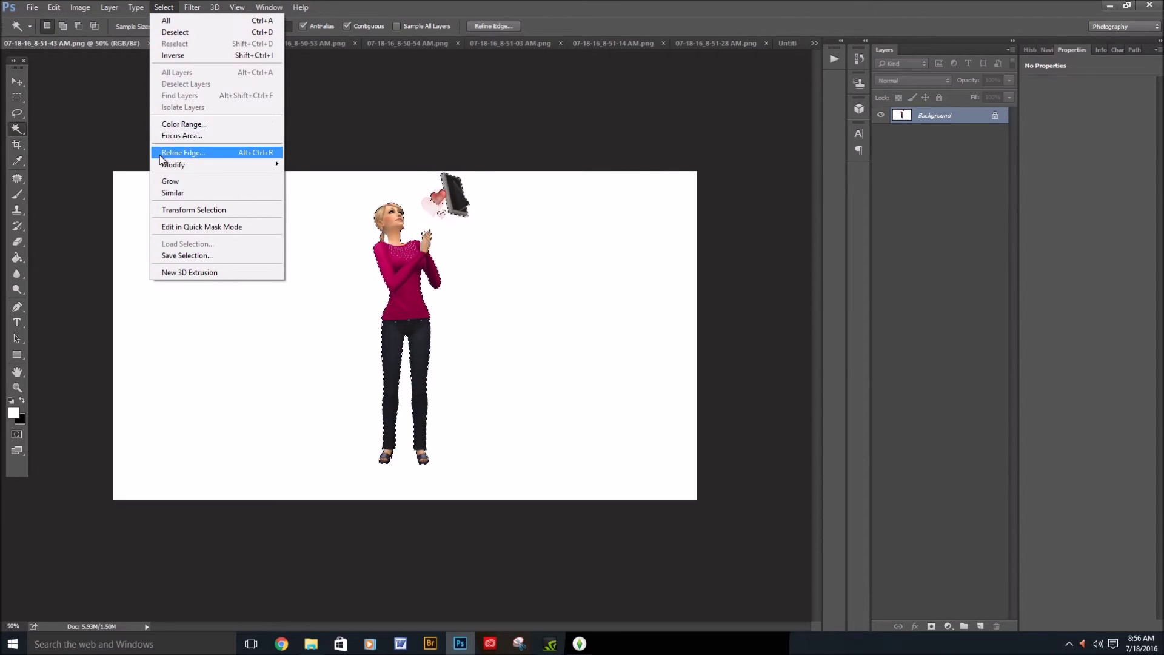
{"action": "left_click", "coordinate": [163, 153]}
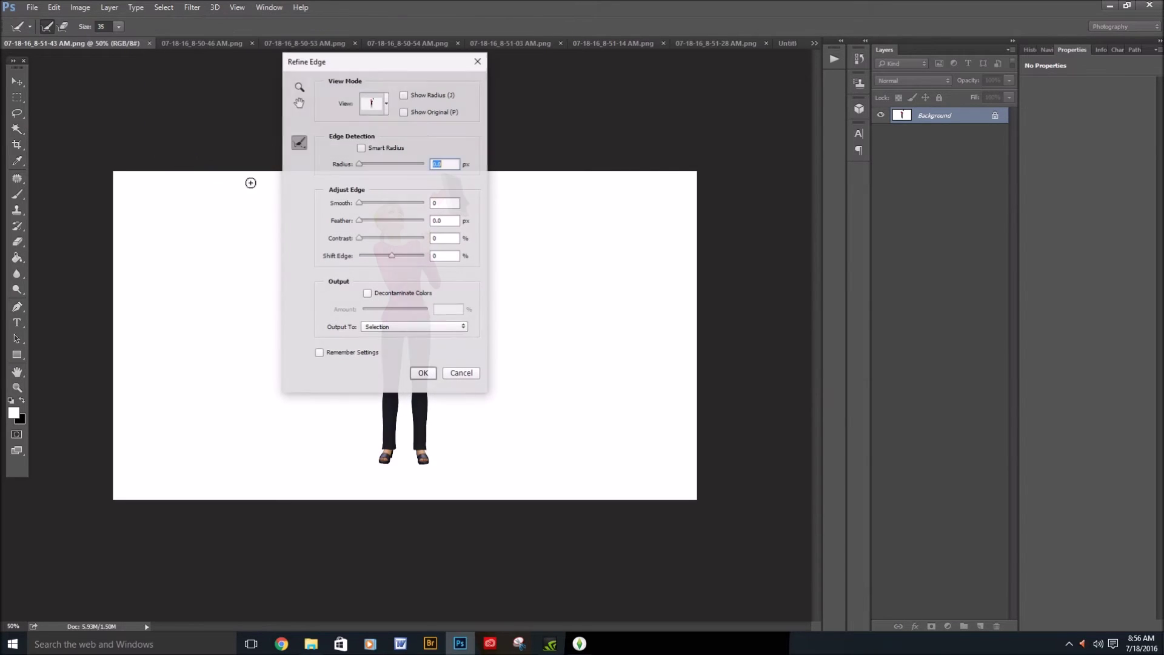
{"action": "left_click", "coordinate": [359, 202]}
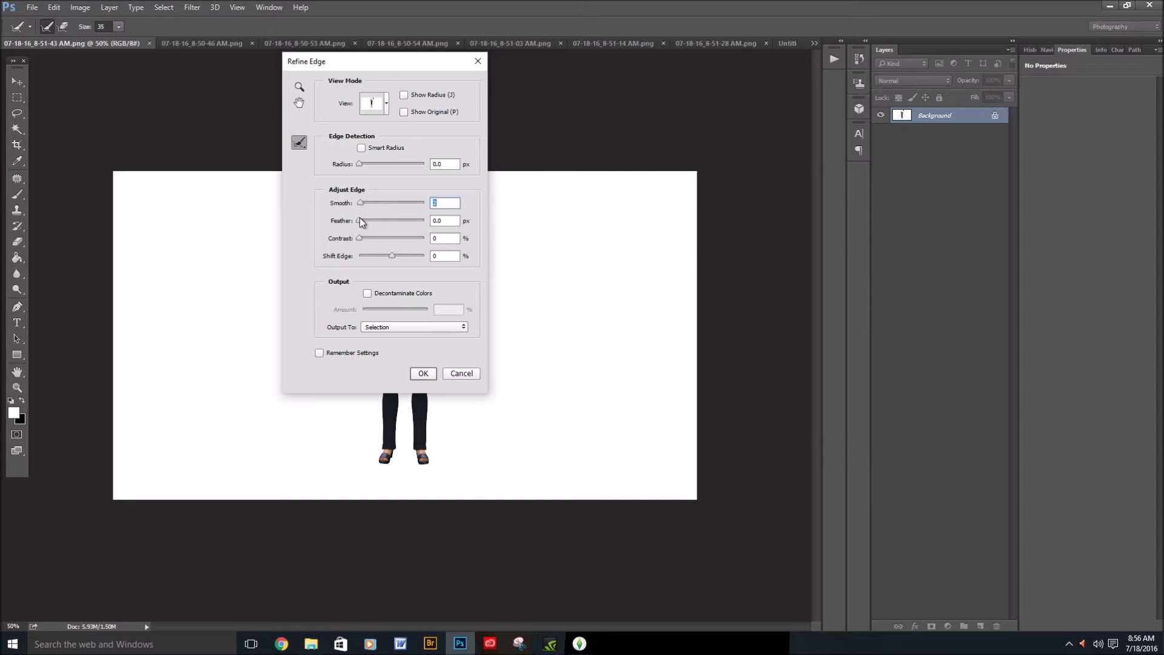
{"action": "left_click", "coordinate": [361, 219]}
{"action": "left_click", "coordinate": [423, 373]}
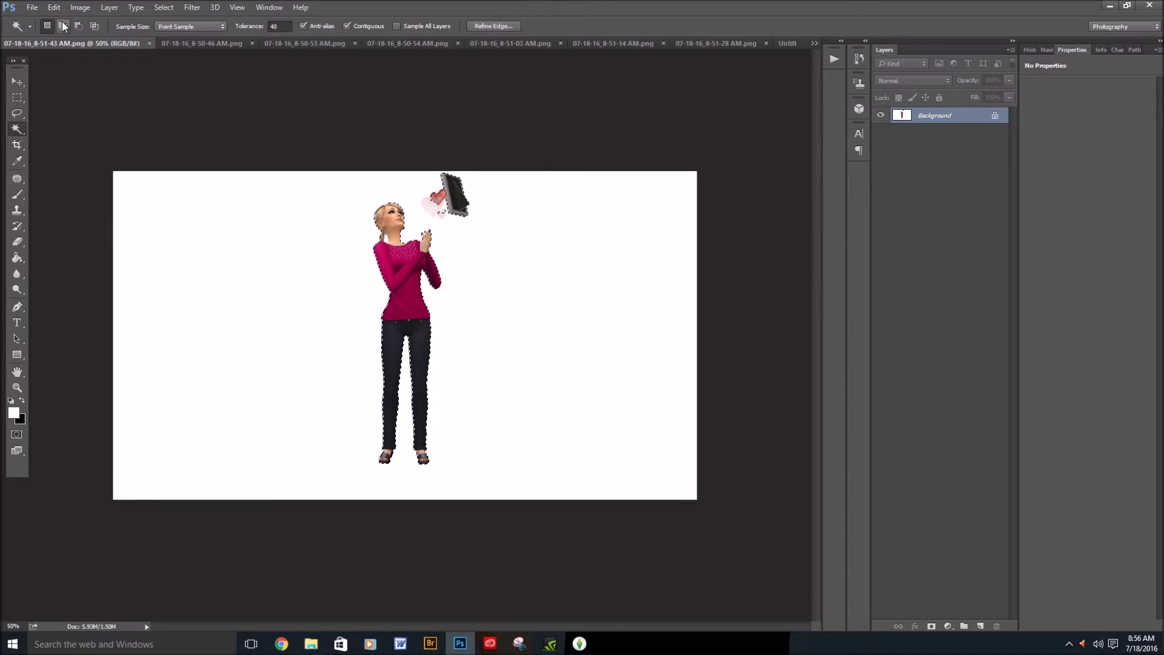
Copy the blonde woman into the Untitled-1 document and place her to the left of the teen, leaving a gap
{"action": "left_click", "coordinate": [54, 8]}
{"action": "left_click", "coordinate": [78, 93]}
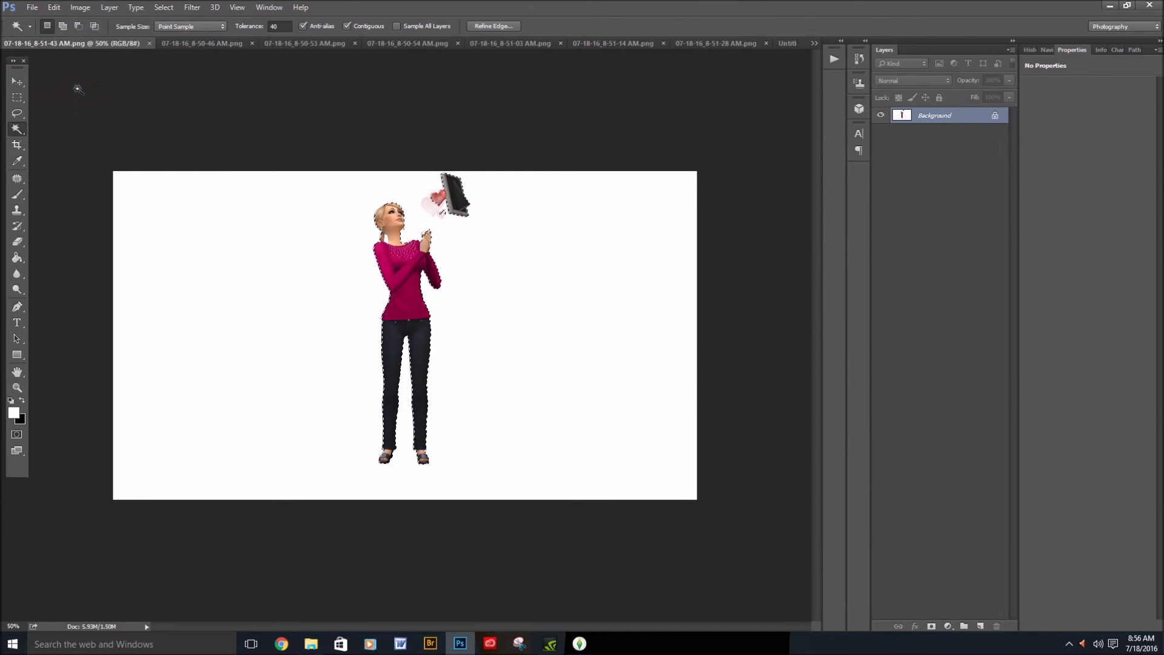
{"action": "left_click", "coordinate": [791, 43]}
{"action": "left_click", "coordinate": [57, 9]}
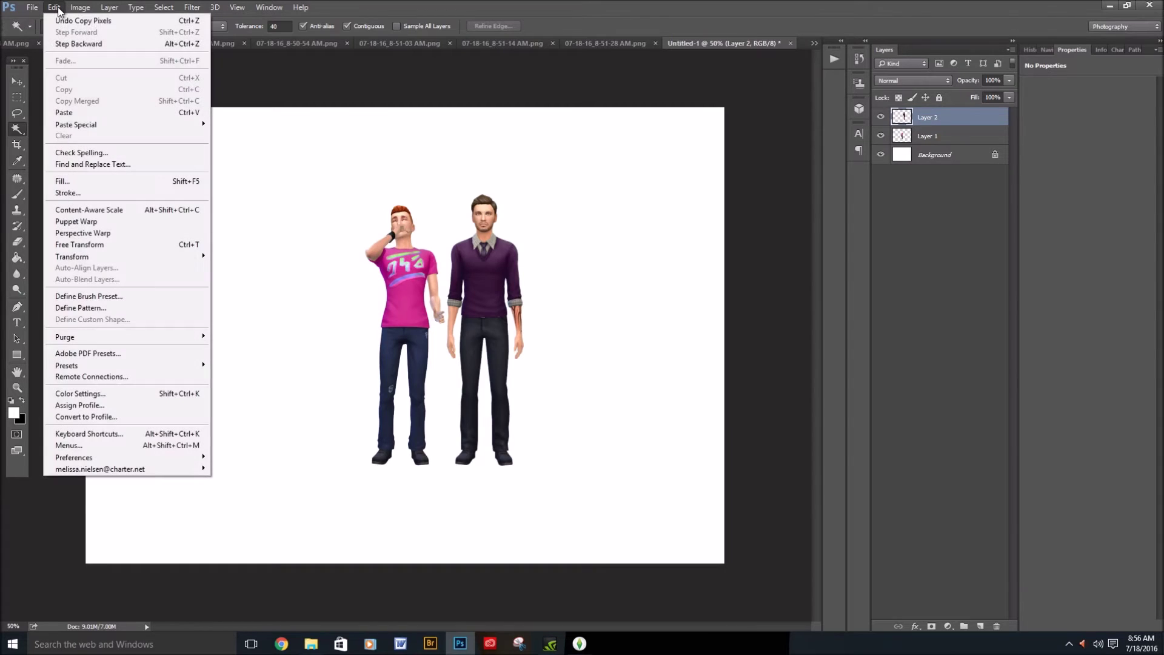
{"action": "left_click", "coordinate": [44, 110]}
{"action": "left_click", "coordinate": [17, 78]}
{"action": "left_click_drag", "start_coordinate": [367, 293], "coordinate": [222, 298]}
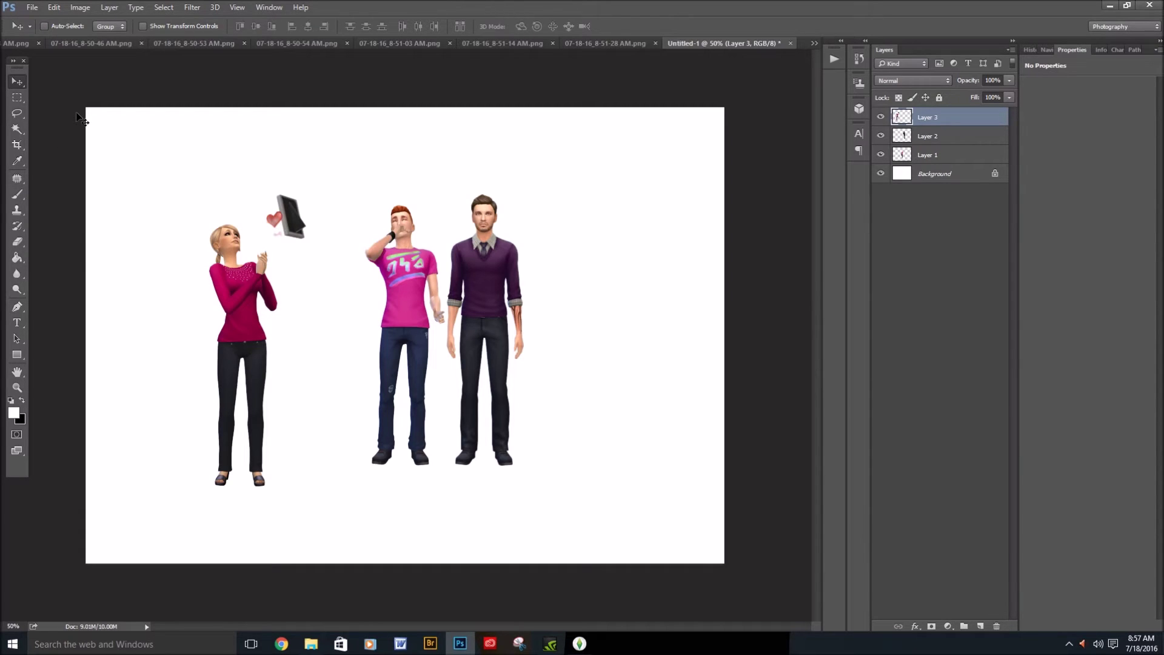
Try to patch away the floating tablet and heart beside the blonde woman with the Patch tool, and clear the selection
{"action": "left_click", "coordinate": [18, 180]}
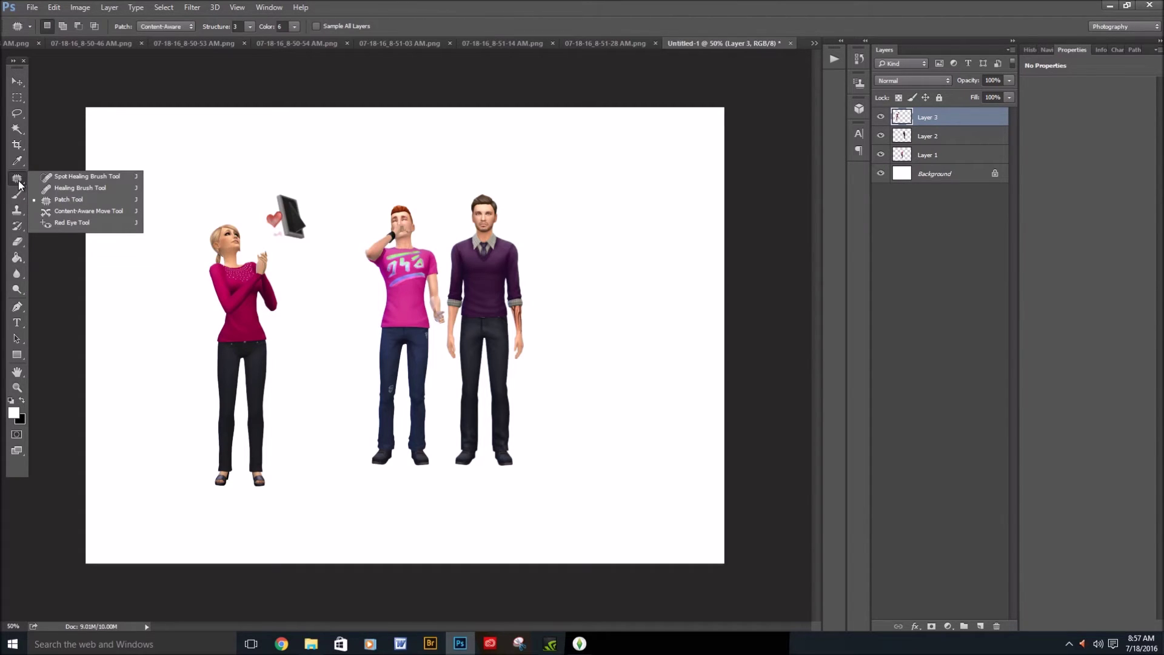
{"action": "left_click", "coordinate": [68, 199]}
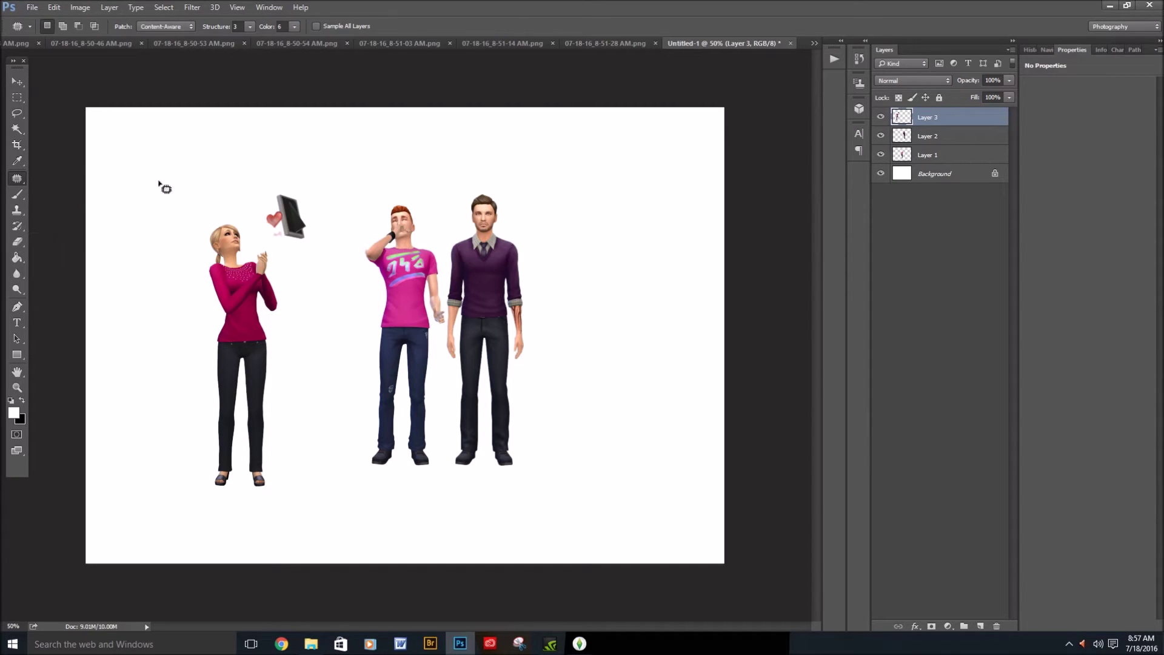
{"action": "mouse_move", "coordinate": [270, 180]}
{"action": "left_mouse_down"}
{"action": "mouse_move", "coordinate": [259, 229]}
{"action": "mouse_move", "coordinate": [303, 249]}
{"action": "mouse_move", "coordinate": [317, 236]}
{"action": "mouse_move", "coordinate": [313, 208]}
{"action": "mouse_move", "coordinate": [292, 181]}
{"action": "mouse_move", "coordinate": [267, 182]}
{"action": "left_mouse_up"}
{"action": "left_click_drag", "start_coordinate": [293, 220], "coordinate": [217, 170]}
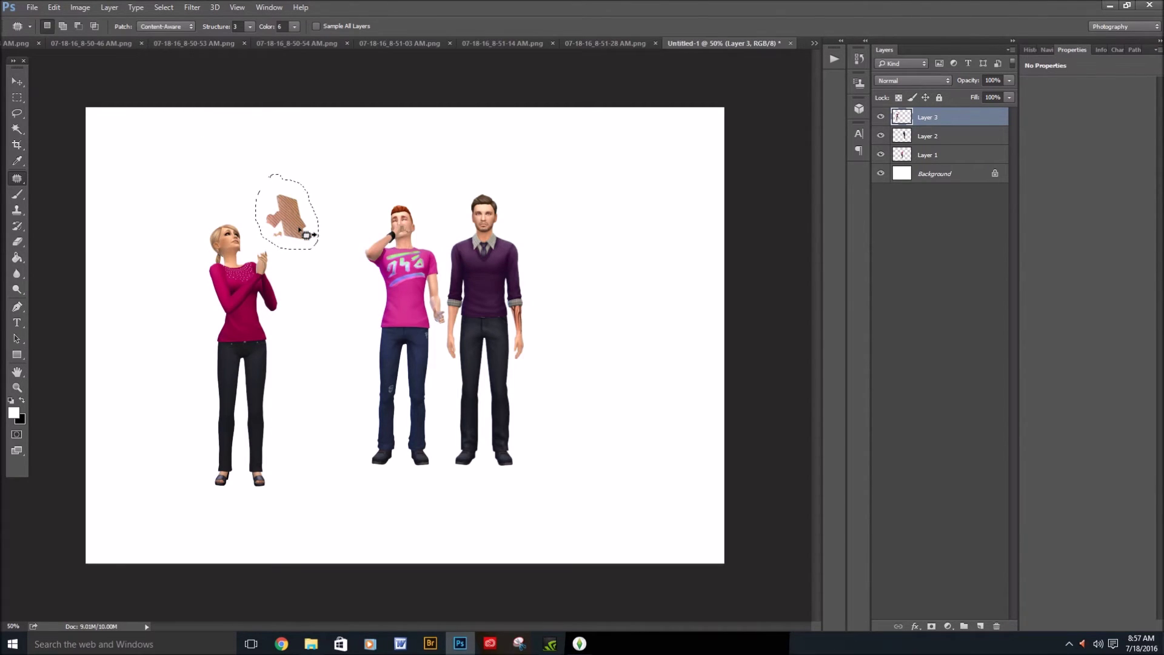
{"action": "left_click_drag", "start_coordinate": [306, 234], "coordinate": [213, 180]}
{"action": "left_click", "coordinate": [170, 8]}
{"action": "left_click", "coordinate": [173, 33]}
Try to paint out the patched tablet area beside the blonde woman with the Spot Healing Brush, and undo the stroke
{"action": "right_click", "coordinate": [21, 183]}
{"action": "left_click", "coordinate": [54, 180]}
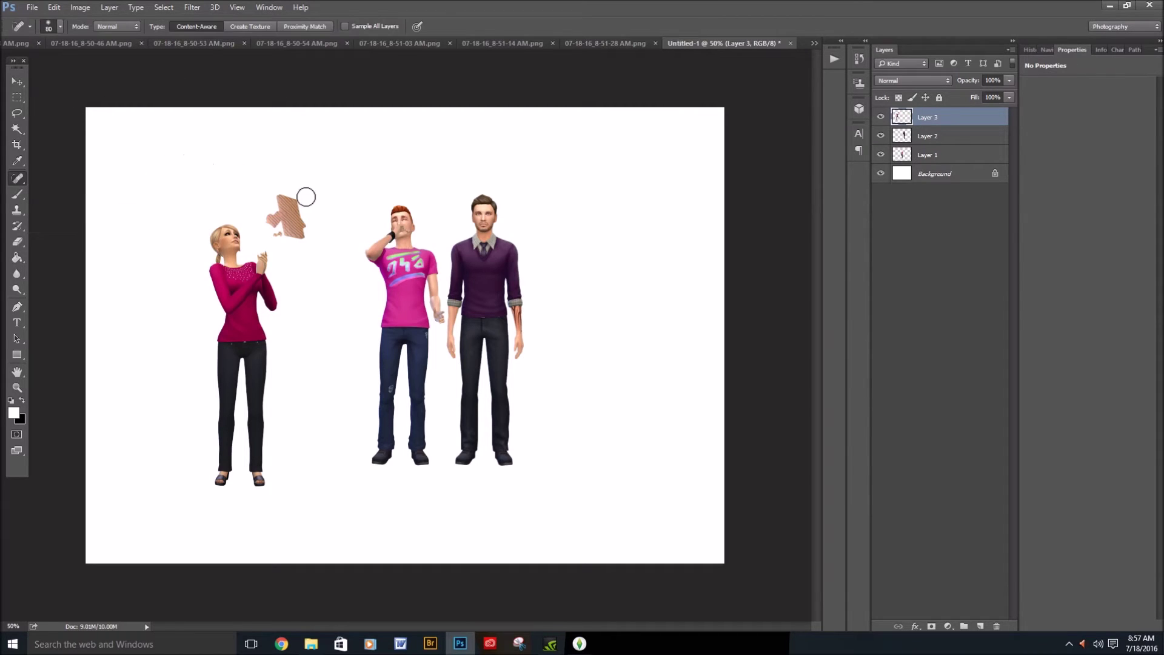
{"action": "mouse_move", "coordinate": [286, 200]}
{"action": "left_mouse_down"}
{"action": "mouse_move", "coordinate": [299, 235]}
{"action": "mouse_move", "coordinate": [295, 194]}
{"action": "mouse_move", "coordinate": [274, 217]}
{"action": "mouse_move", "coordinate": [286, 244]}
{"action": "left_mouse_up"}
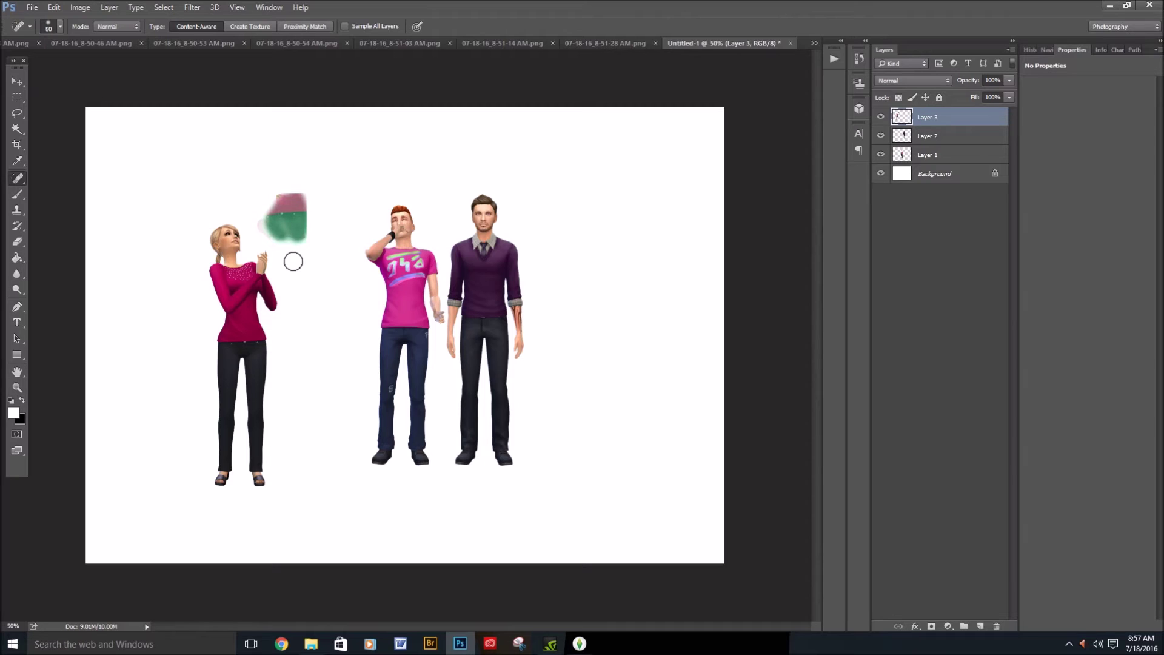
{"action": "left_click", "coordinate": [54, 9]}
{"action": "left_click", "coordinate": [62, 43]}
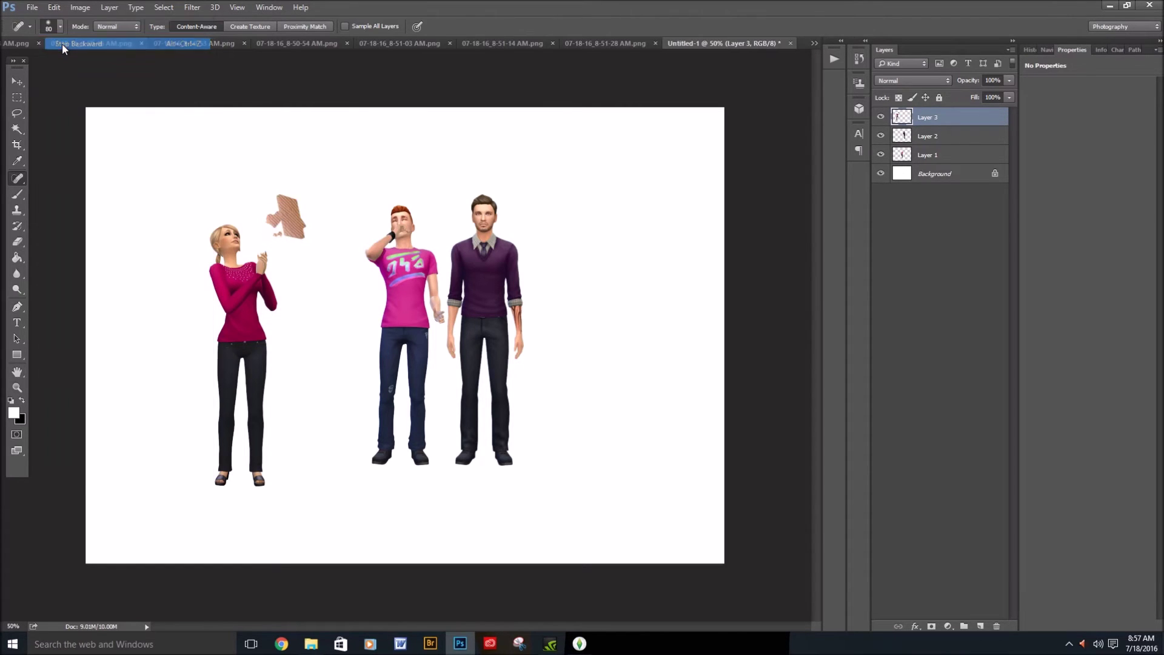
Outline the floating tablet and heart remnant beside the blonde woman with the Lasso tool and cut it from Layer 3
{"action": "left_click", "coordinate": [20, 131]}
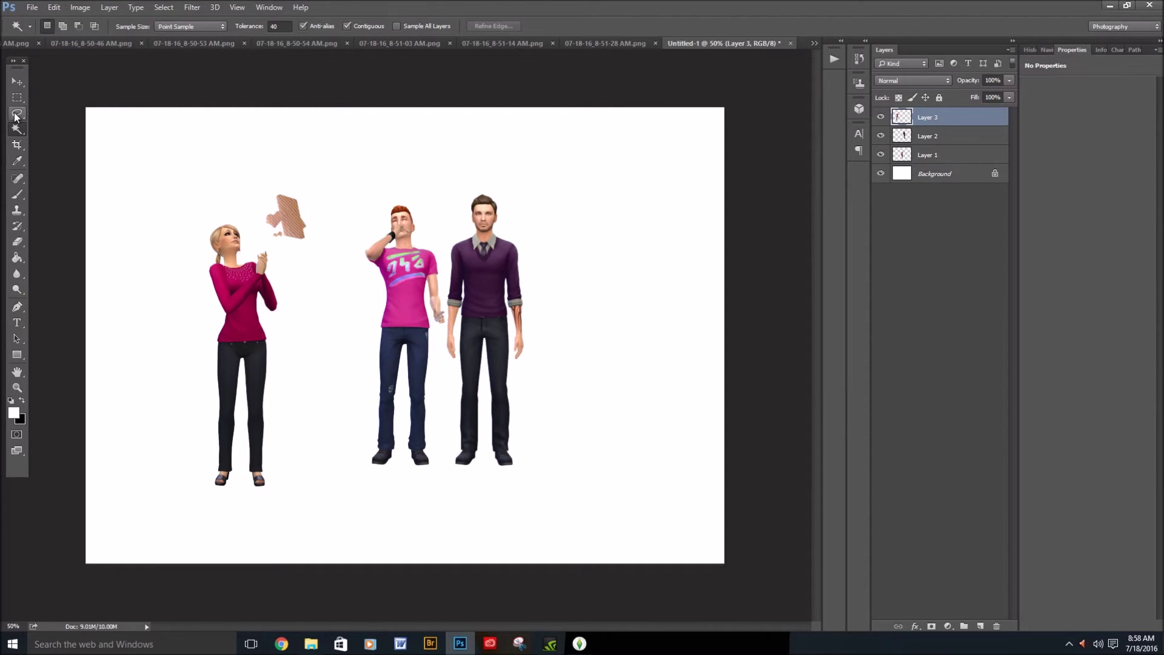
{"action": "left_click", "coordinate": [17, 114]}
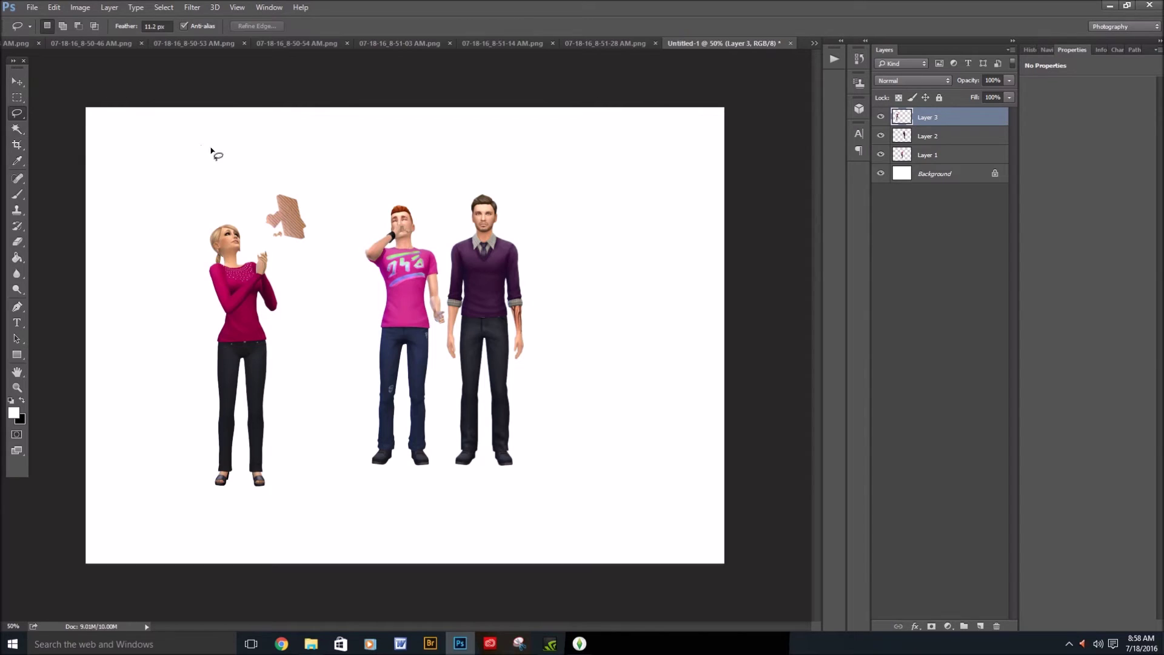
{"action": "right_click", "coordinate": [20, 115]}
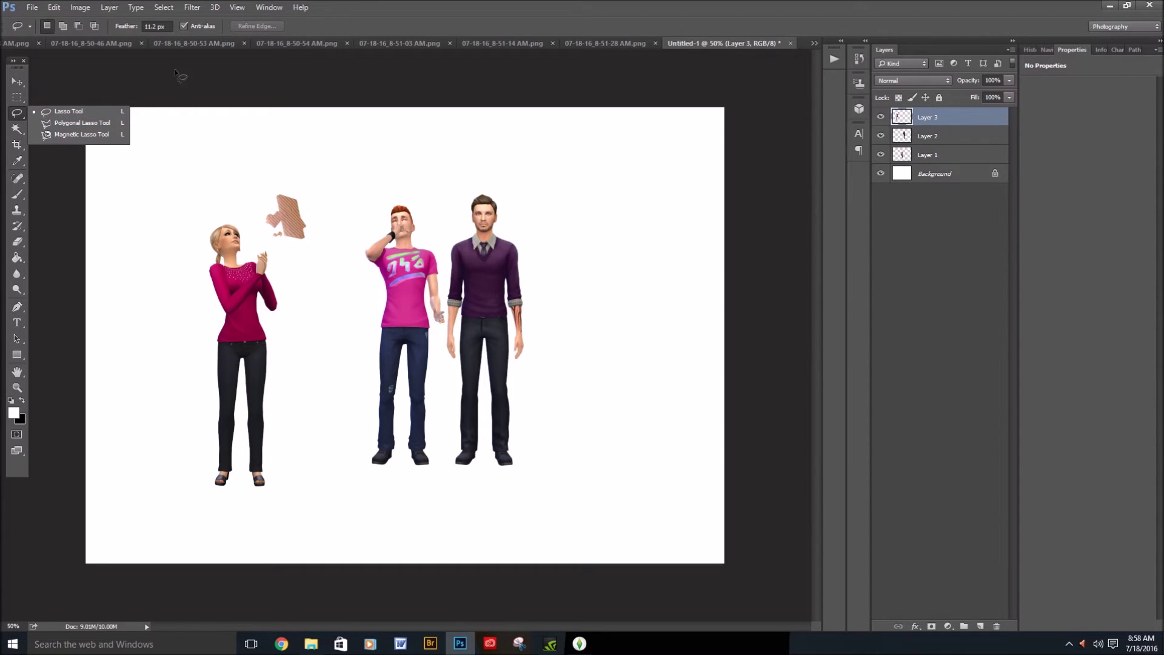
{"action": "mouse_move", "coordinate": [266, 183]}
{"action": "left_mouse_down"}
{"action": "mouse_move", "coordinate": [260, 234]}
{"action": "mouse_move", "coordinate": [299, 254]}
{"action": "mouse_move", "coordinate": [319, 234]}
{"action": "mouse_move", "coordinate": [315, 199]}
{"action": "mouse_move", "coordinate": [265, 185]}
{"action": "left_mouse_up"}
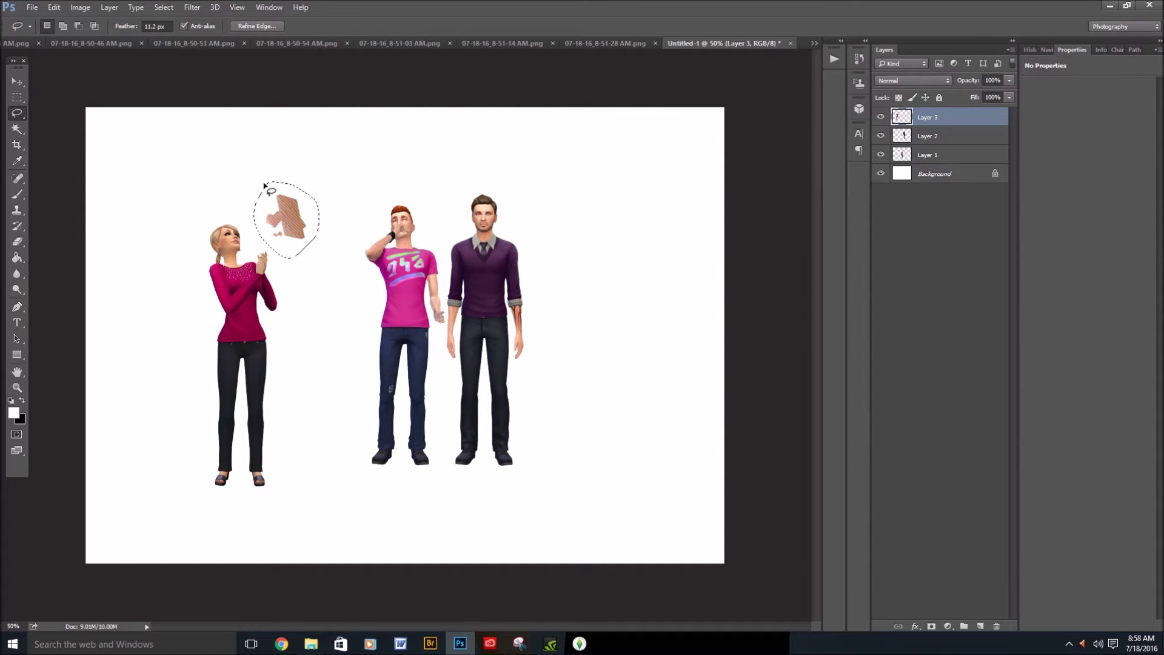
{"action": "left_click", "coordinate": [56, 8]}
{"action": "left_click", "coordinate": [61, 78]}
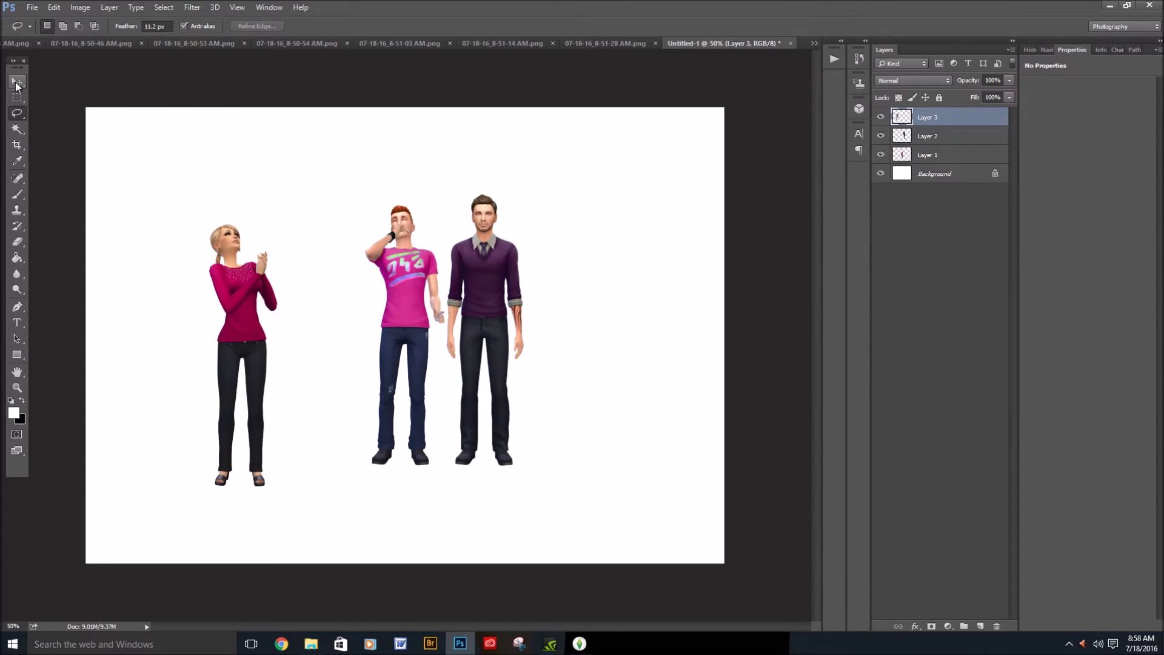
{"action": "left_click", "coordinate": [54, 8]}
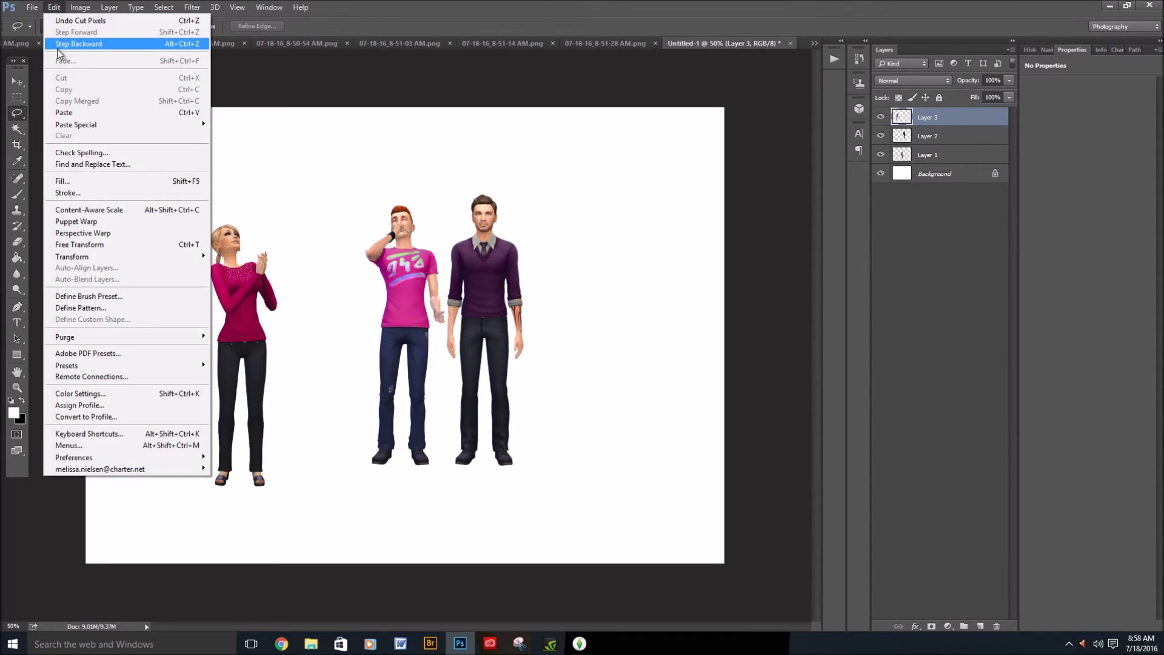
{"action": "left_click", "coordinate": [58, 48]}
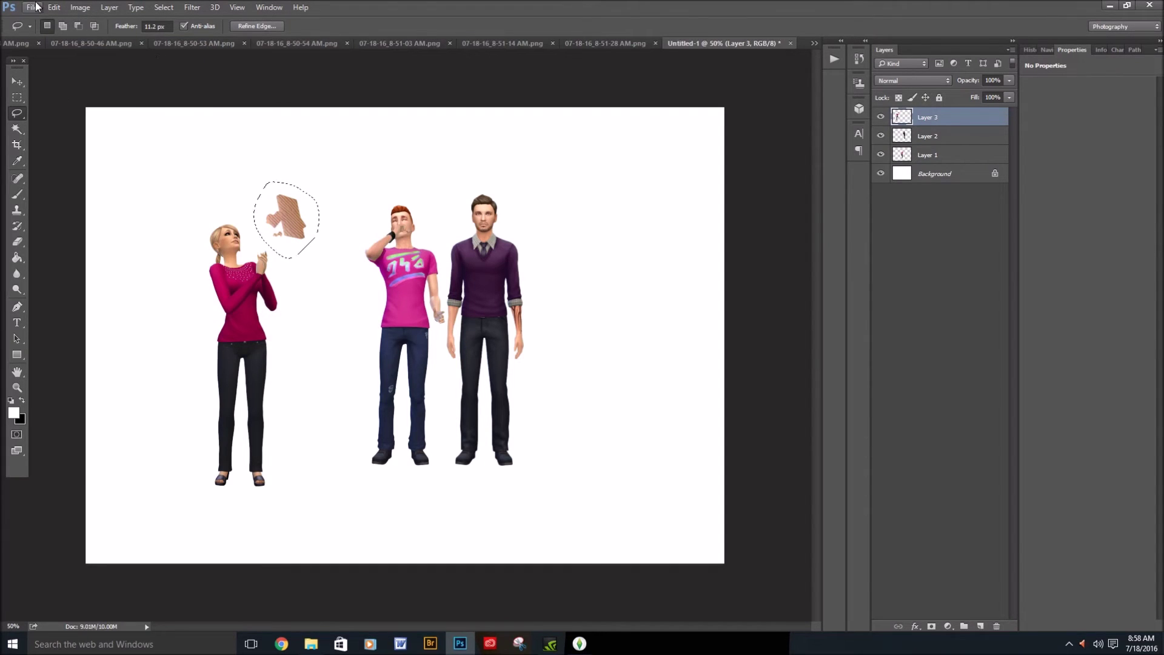
{"action": "left_click", "coordinate": [53, 9]}
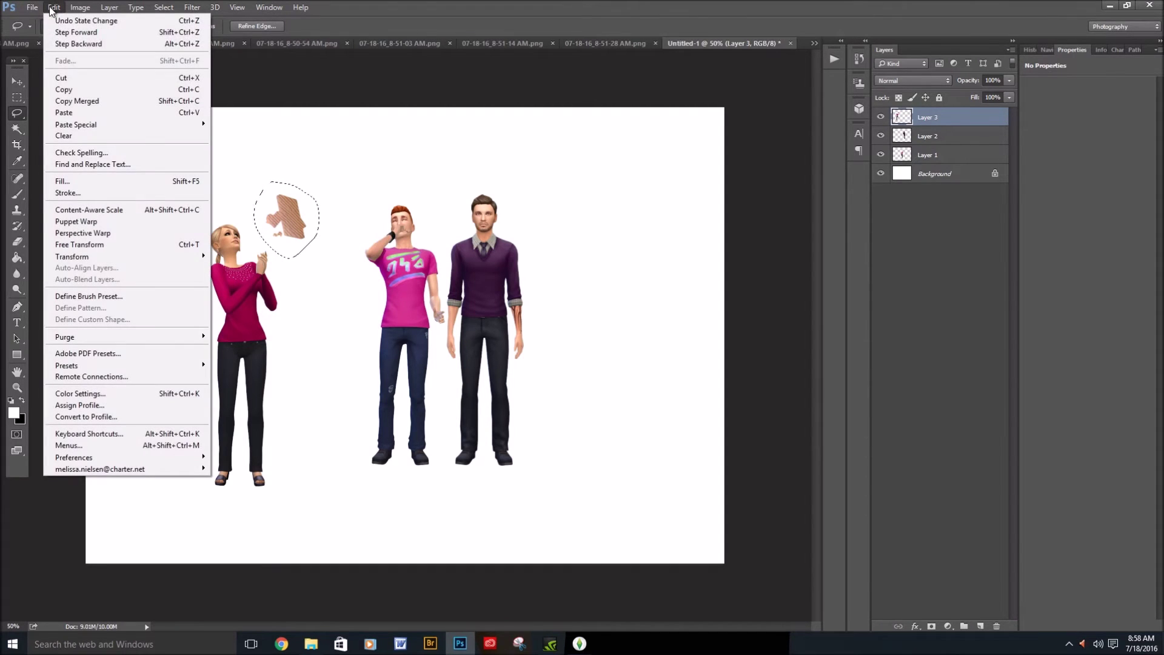
{"action": "left_click", "coordinate": [59, 78]}
Move the blonde woman between the teen and the man in purple, and close the 07-18-16_8-51-43 AM.png screenshot
{"action": "left_click", "coordinate": [18, 82]}
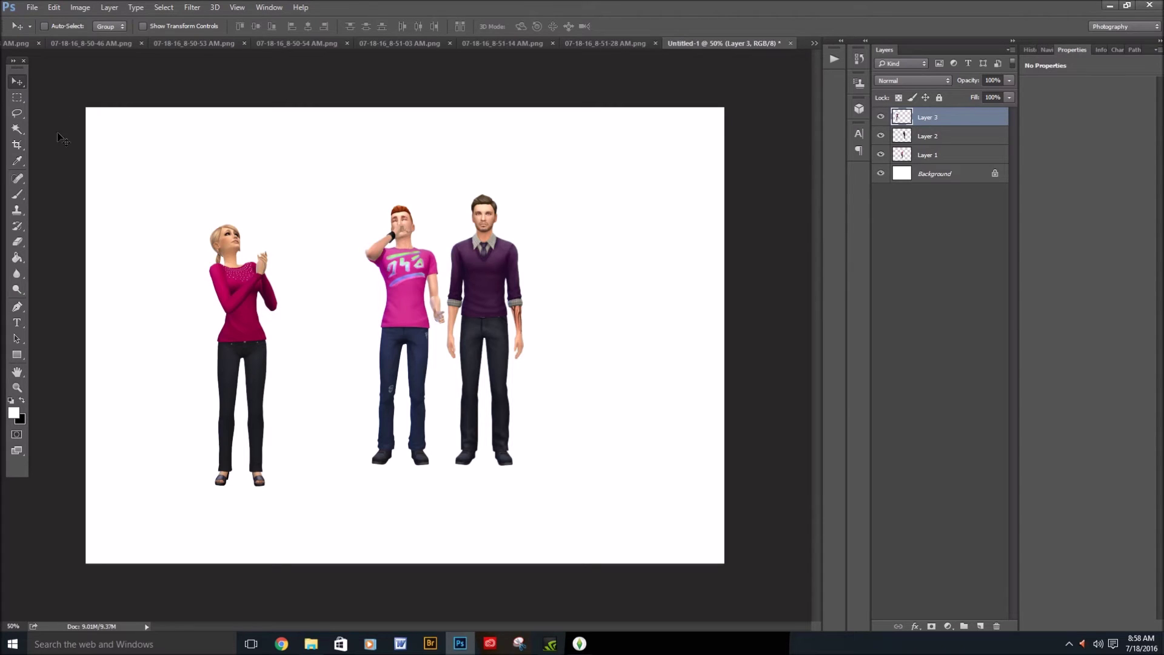
{"action": "left_click_drag", "start_coordinate": [235, 329], "coordinate": [459, 318]}
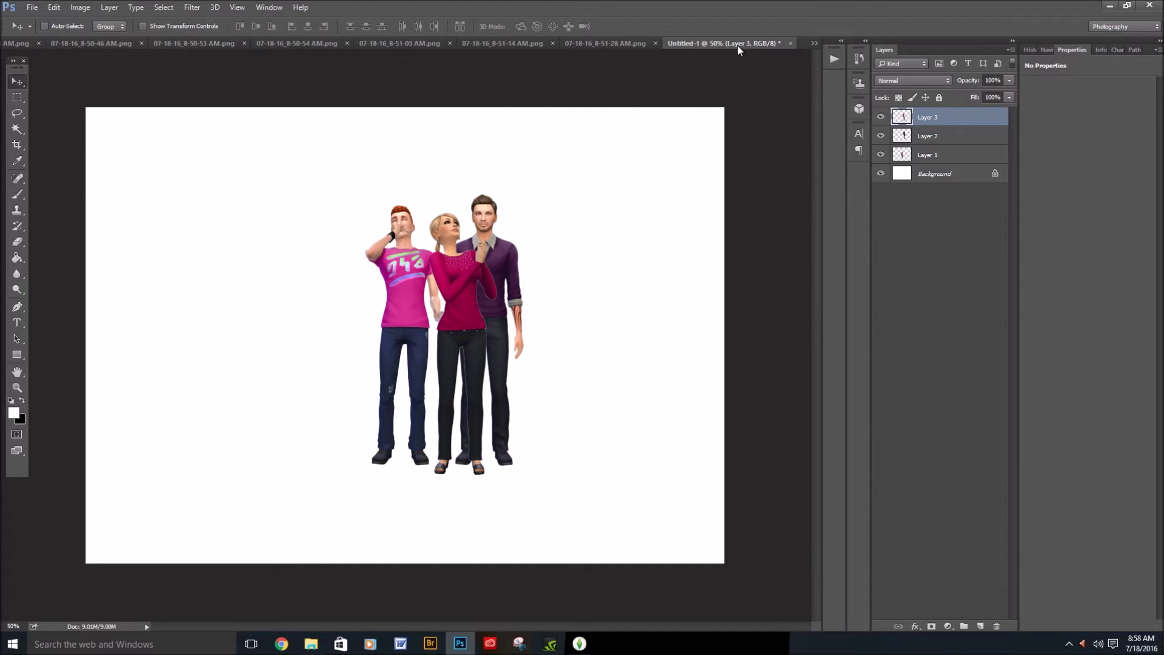
{"action": "left_click", "coordinate": [17, 45]}
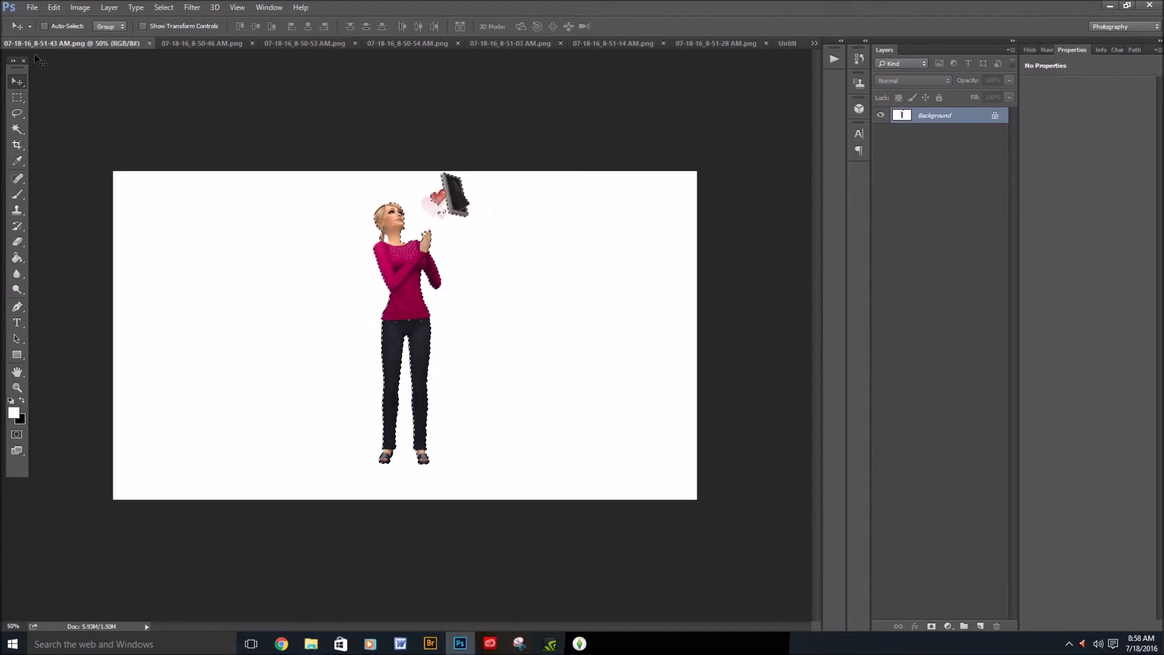
{"action": "left_click", "coordinate": [148, 43]}
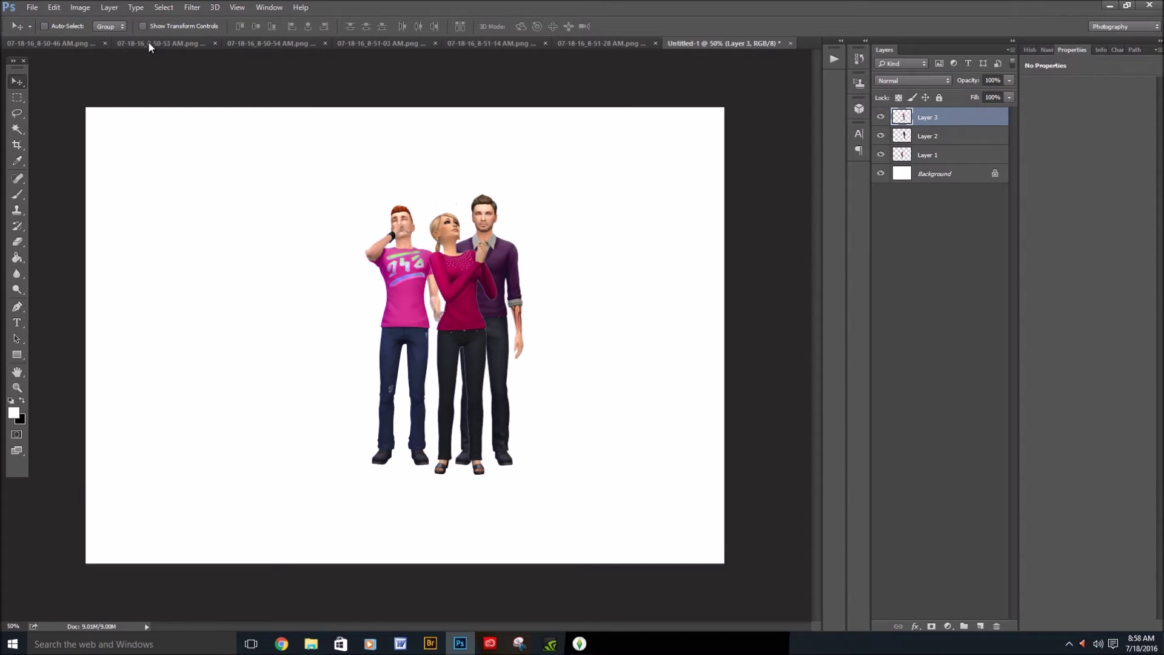
Select the green-shirted man in 07-18-16_8-50-46 AM.png by picking the white background with the Magic Wand and inverting the selection
{"action": "left_click", "coordinate": [52, 45]}
{"action": "left_click", "coordinate": [17, 129]}
{"action": "left_click", "coordinate": [324, 310]}
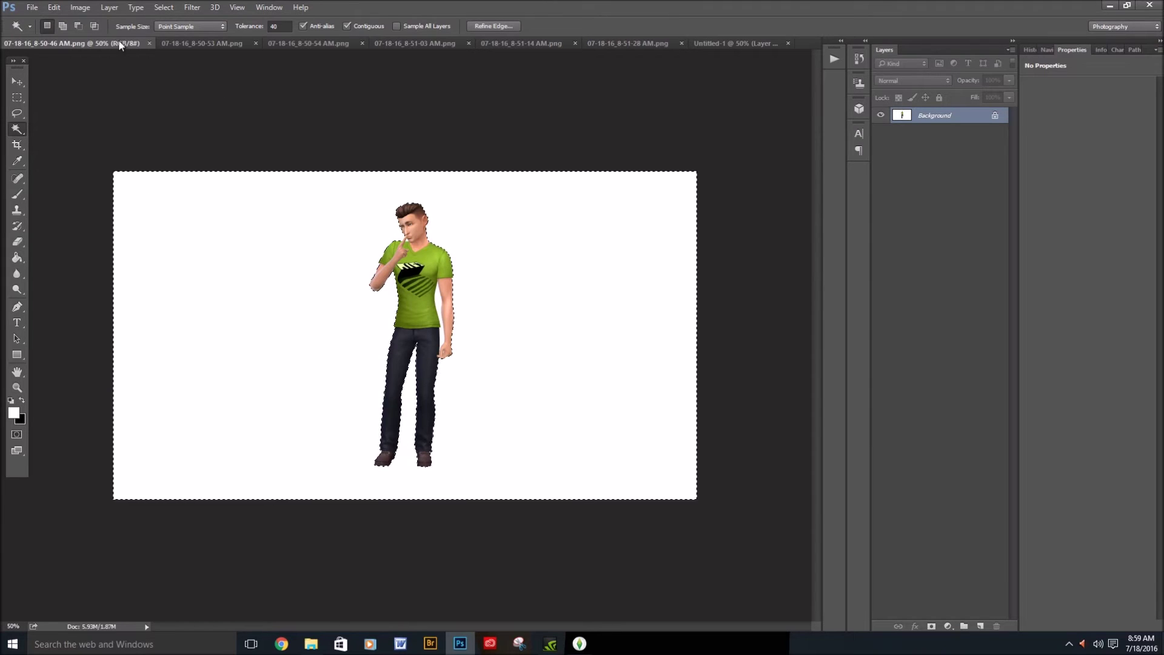
{"action": "left_click", "coordinate": [158, 8]}
{"action": "left_click", "coordinate": [172, 56]}
Smooth and slightly feather the green-shirted man's selection outline with Refine Edge, keeping the output as a selection
{"action": "left_click", "coordinate": [164, 8]}
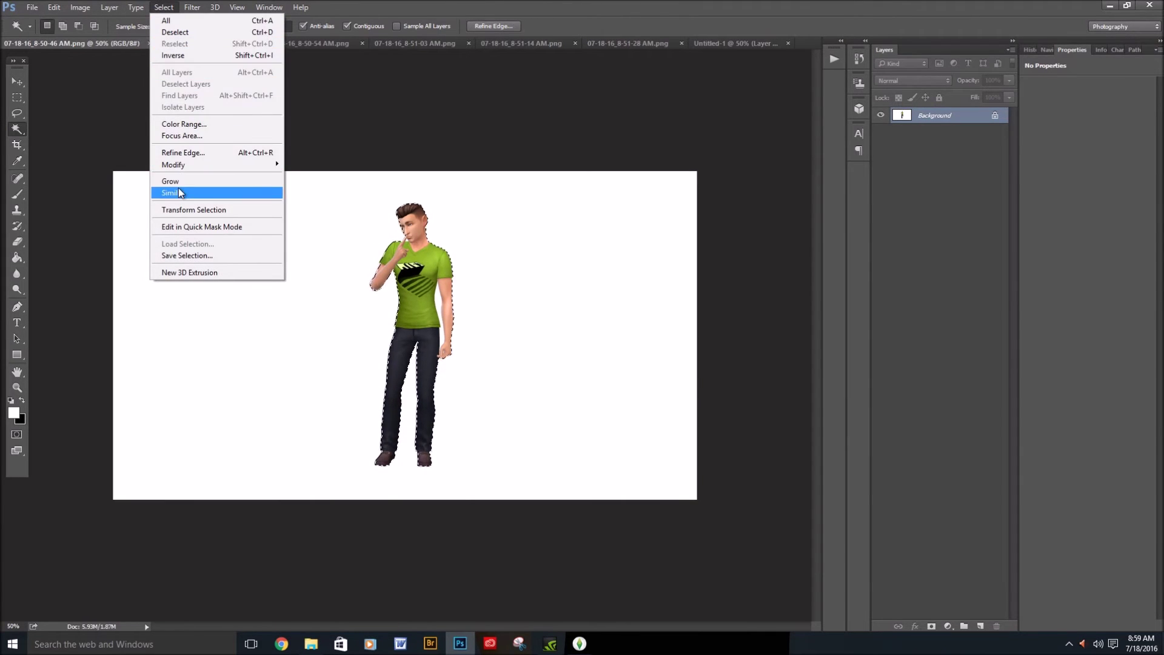
{"action": "left_click", "coordinate": [180, 151]}
{"action": "key", "text": "Tab"}
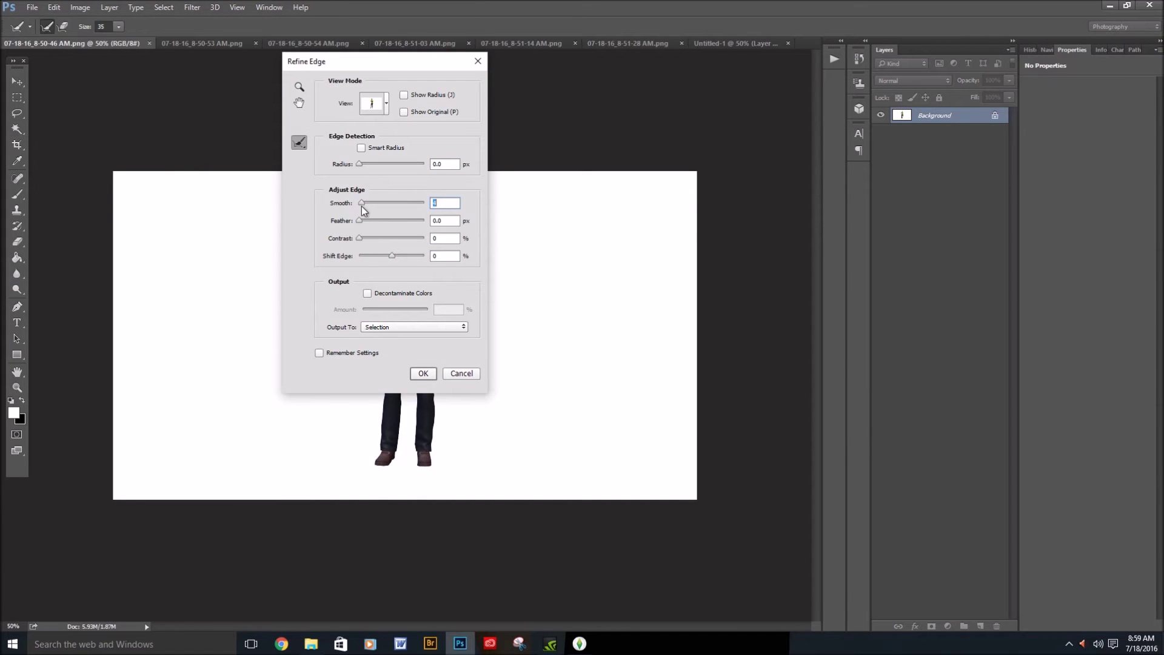
{"action": "key", "text": "Tab"}
{"action": "left_click", "coordinate": [423, 372]}
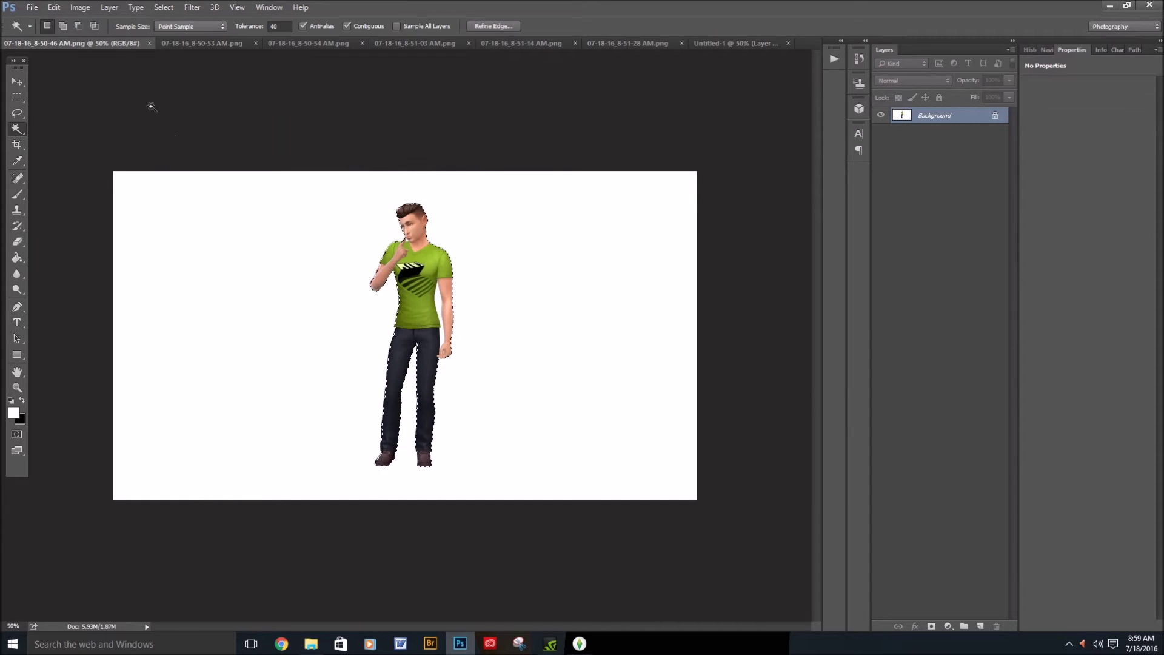
Copy the green-shirted man into the Untitled-1 document and place him just to the left of the teen
{"action": "left_click", "coordinate": [54, 7]}
{"action": "left_click", "coordinate": [67, 90]}
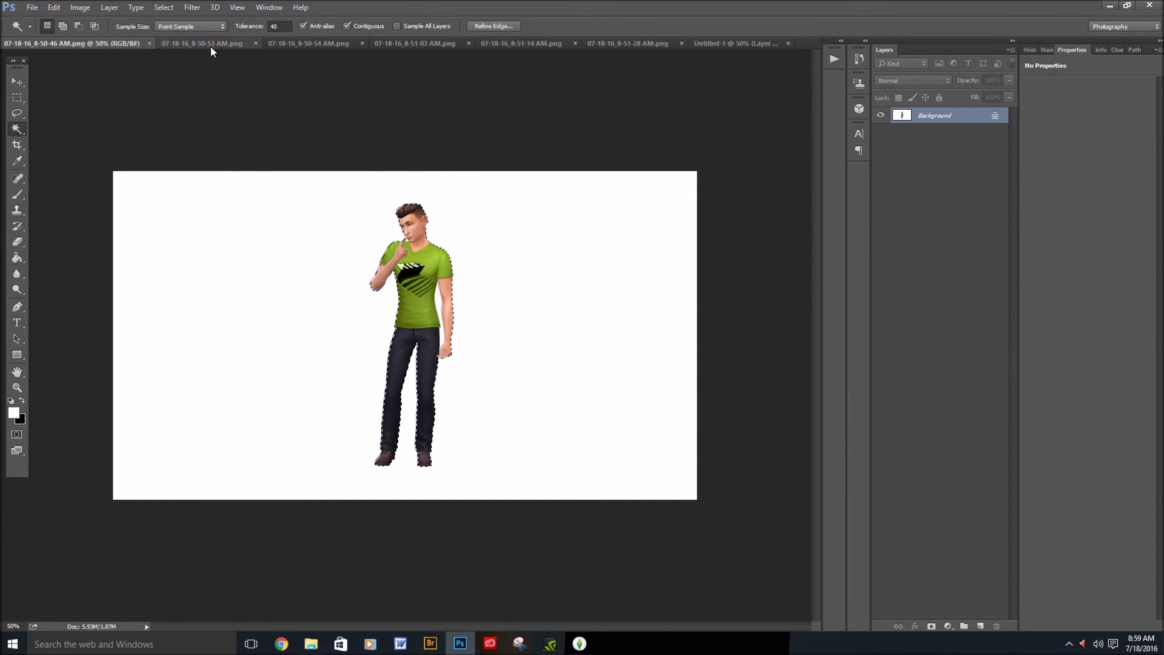
{"action": "left_click", "coordinate": [725, 42]}
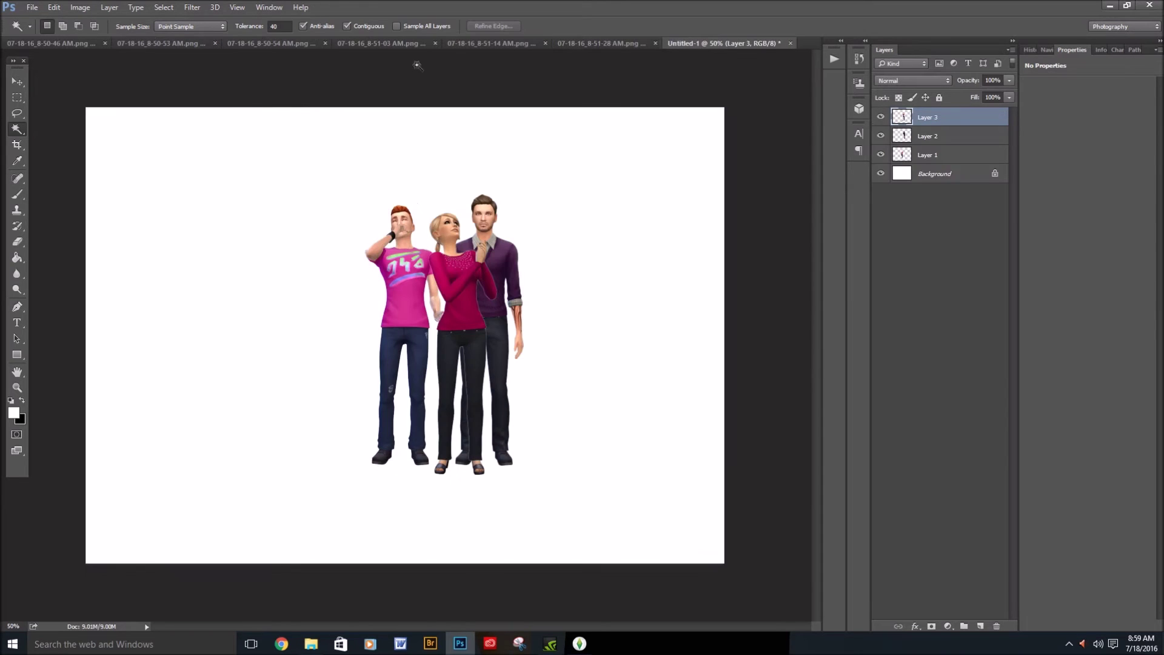
{"action": "left_click", "coordinate": [53, 7]}
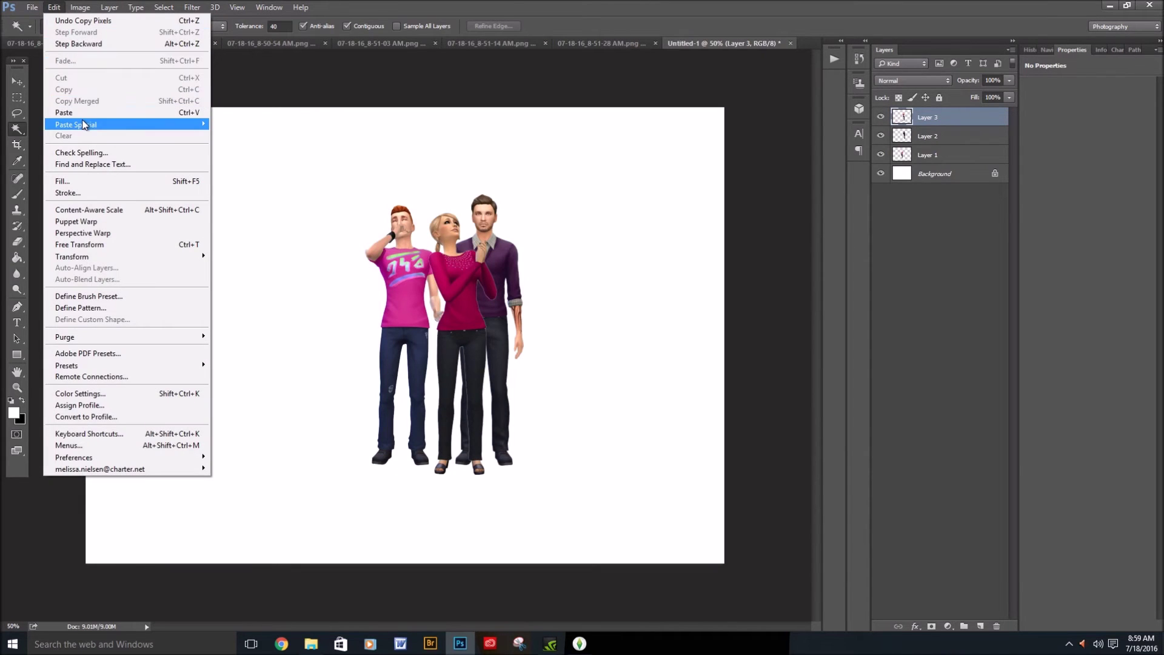
{"action": "left_click", "coordinate": [240, 124]}
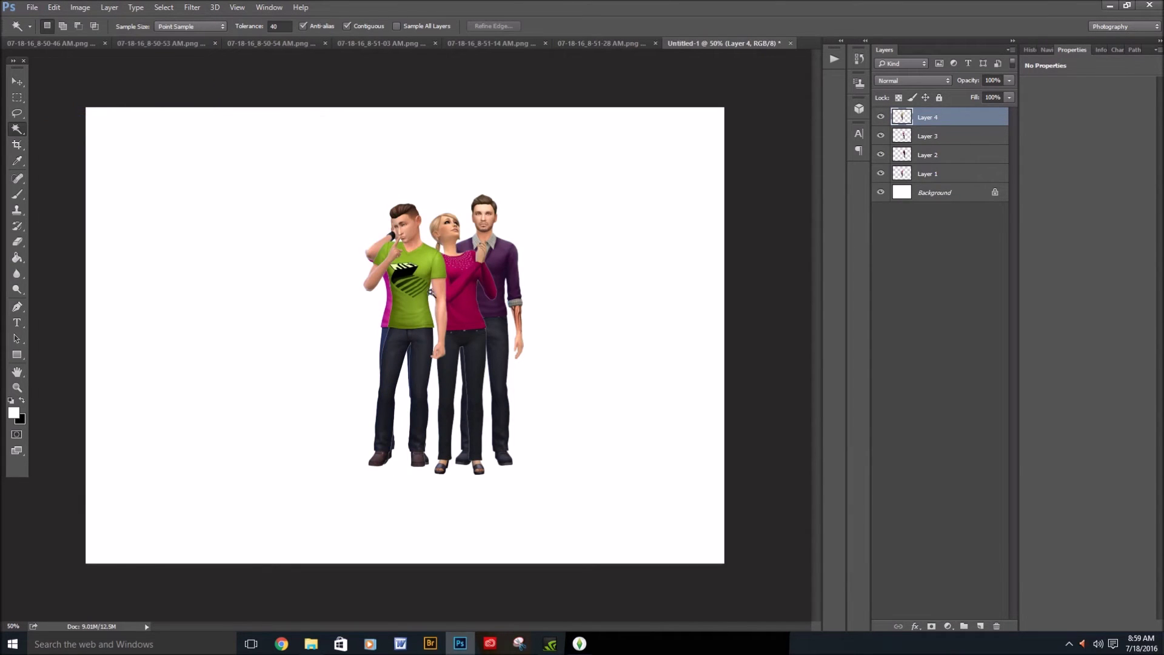
{"action": "left_click", "coordinate": [16, 82]}
{"action": "left_click_drag", "start_coordinate": [419, 308], "coordinate": [354, 309]}
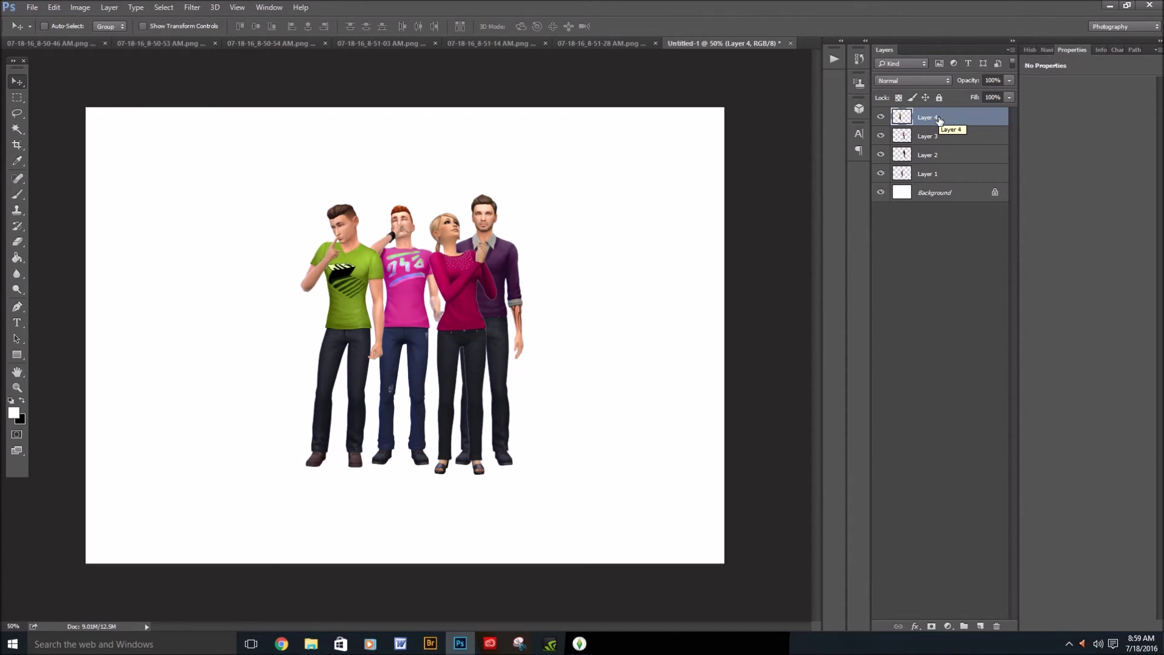
Reorder Layer 4 directly above the Background and shift the green-shirted man right so he stands partly behind the teen
{"action": "left_click_drag", "start_coordinate": [938, 121], "coordinate": [932, 145]}
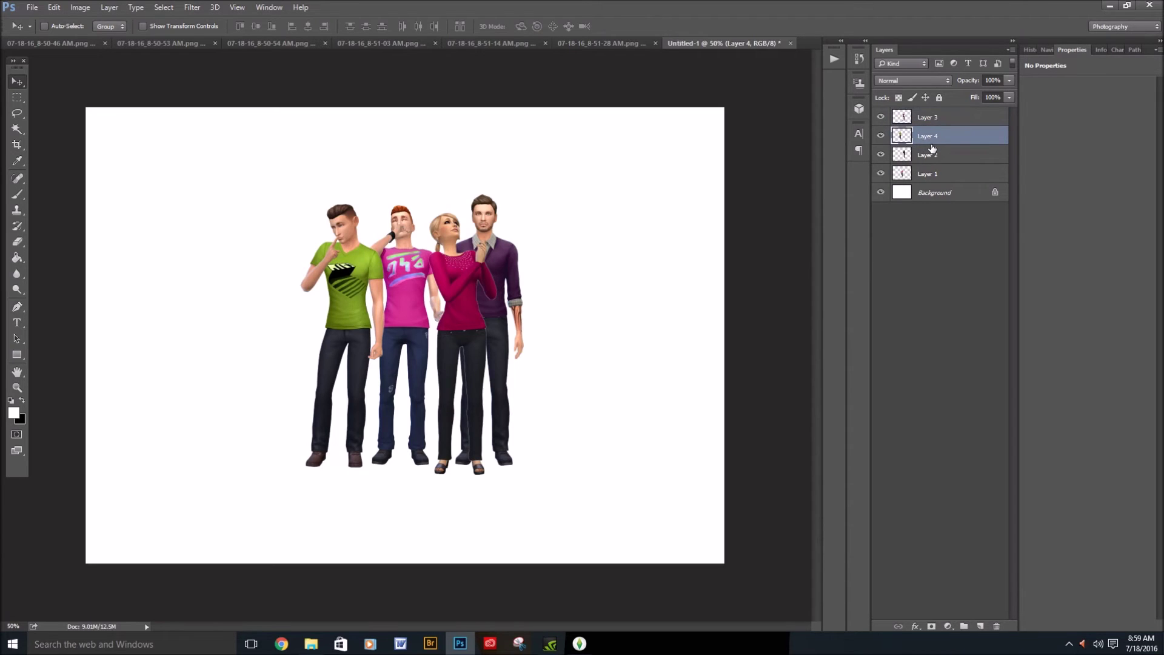
{"action": "left_click_drag", "start_coordinate": [944, 135], "coordinate": [936, 182]}
{"action": "left_click_drag", "start_coordinate": [334, 311], "coordinate": [350, 309]}
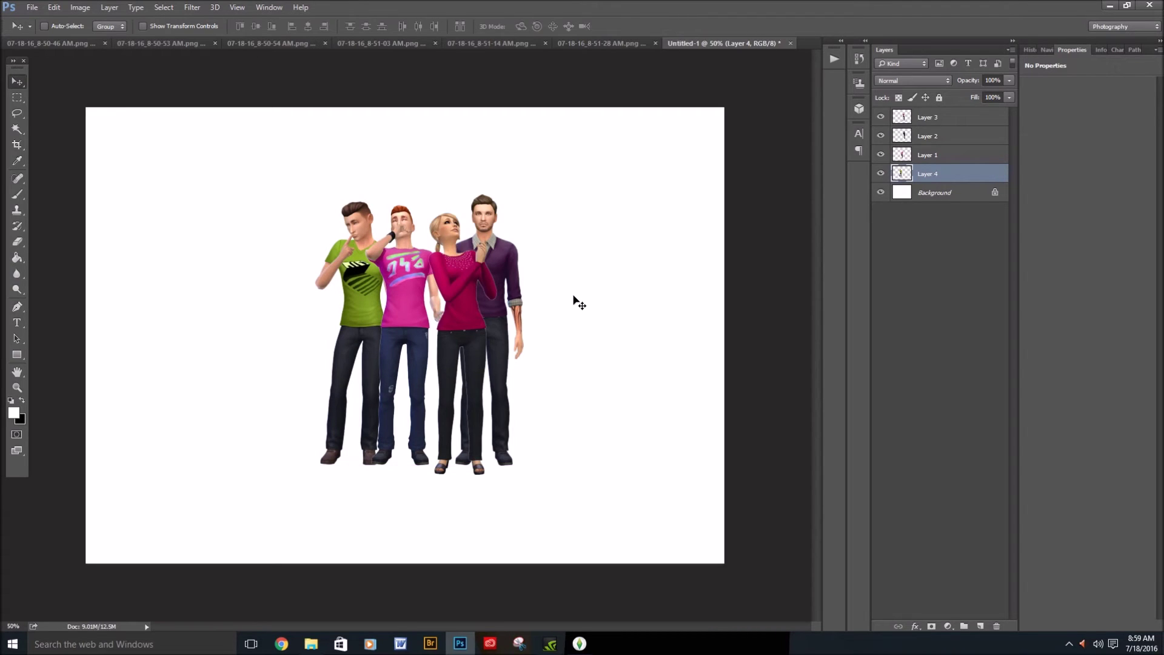
Rename Layer 4 and Layer 1 with the first names of the green-shirted man and the teen in pink
{"action": "double_click", "coordinate": [926, 174]}
{"action": "key", "text": "BackSpace"}
{"action": "type", "text": "Jacob"}
{"action": "key", "text": "Return"}
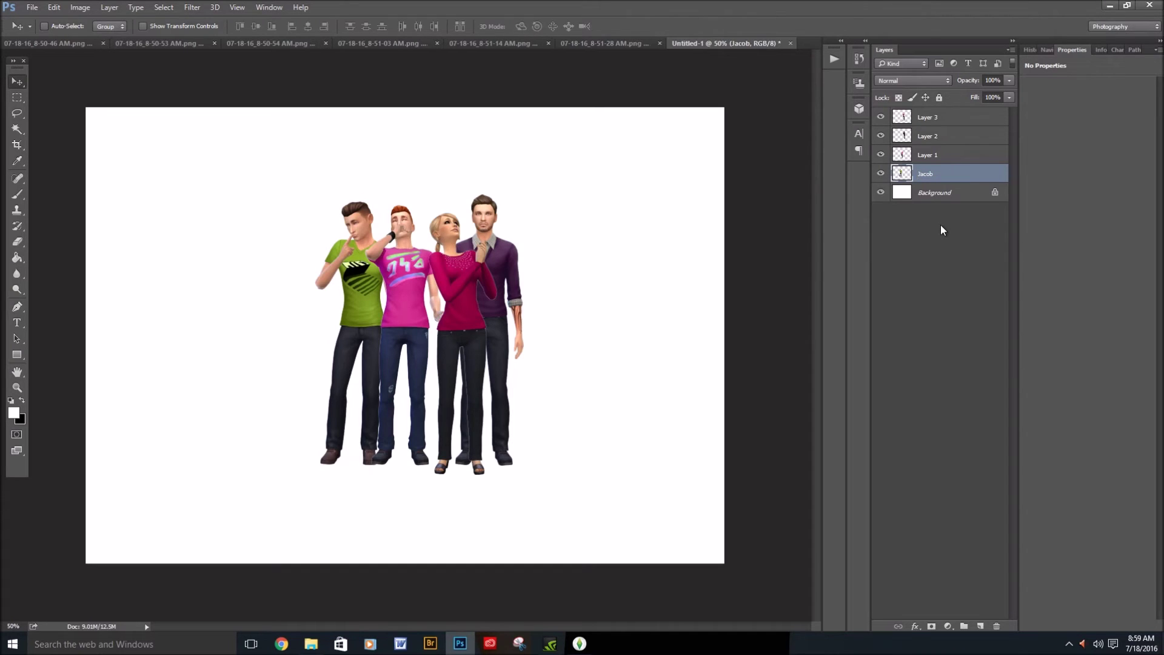
{"action": "double_click", "coordinate": [929, 156]}
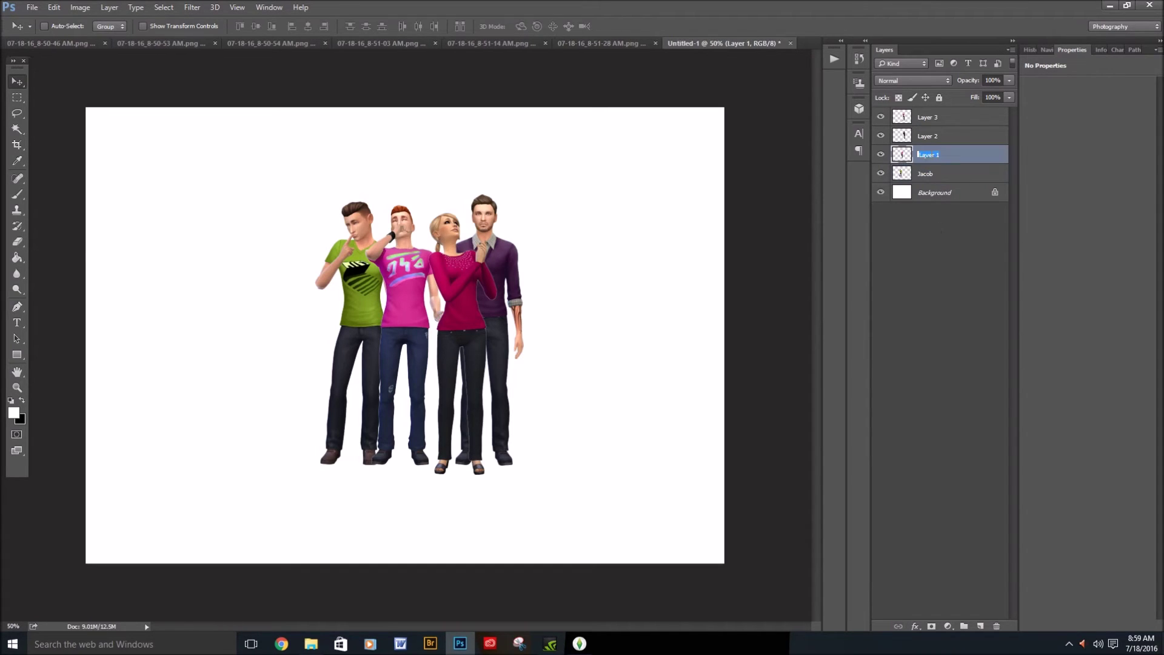
{"action": "key", "text": "BackSpace"}
{"action": "key", "text": "Return"}
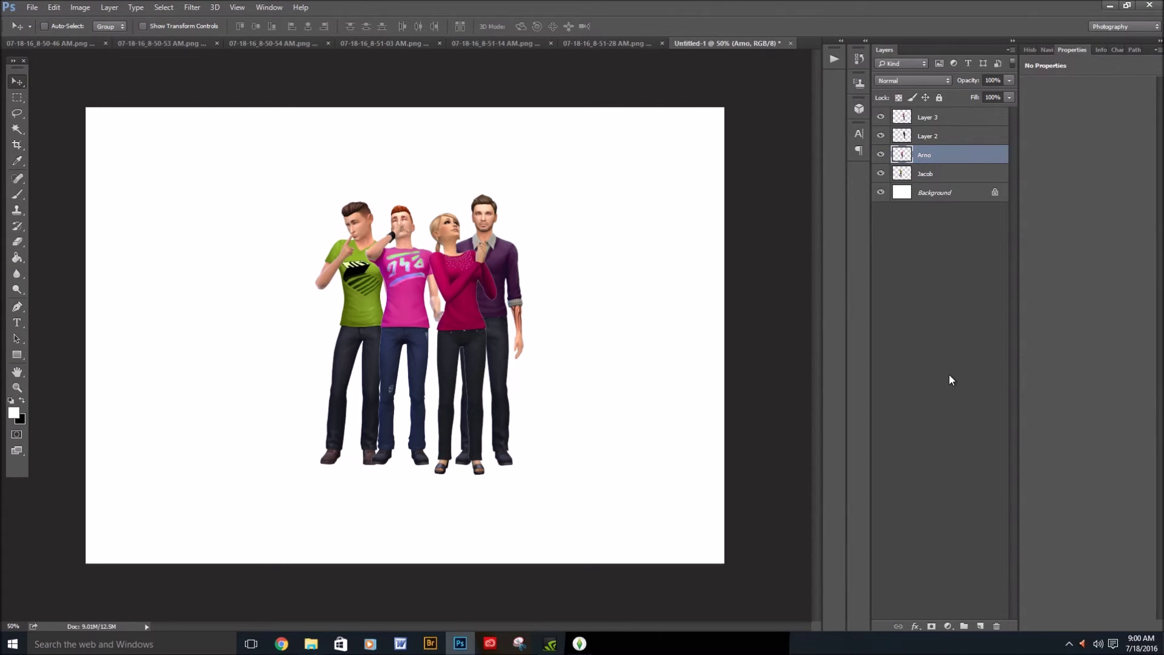
Rename Layer 2 and Layer 3 with the first names of the man in purple and the blonde woman
{"action": "double_click", "coordinate": [925, 137]}
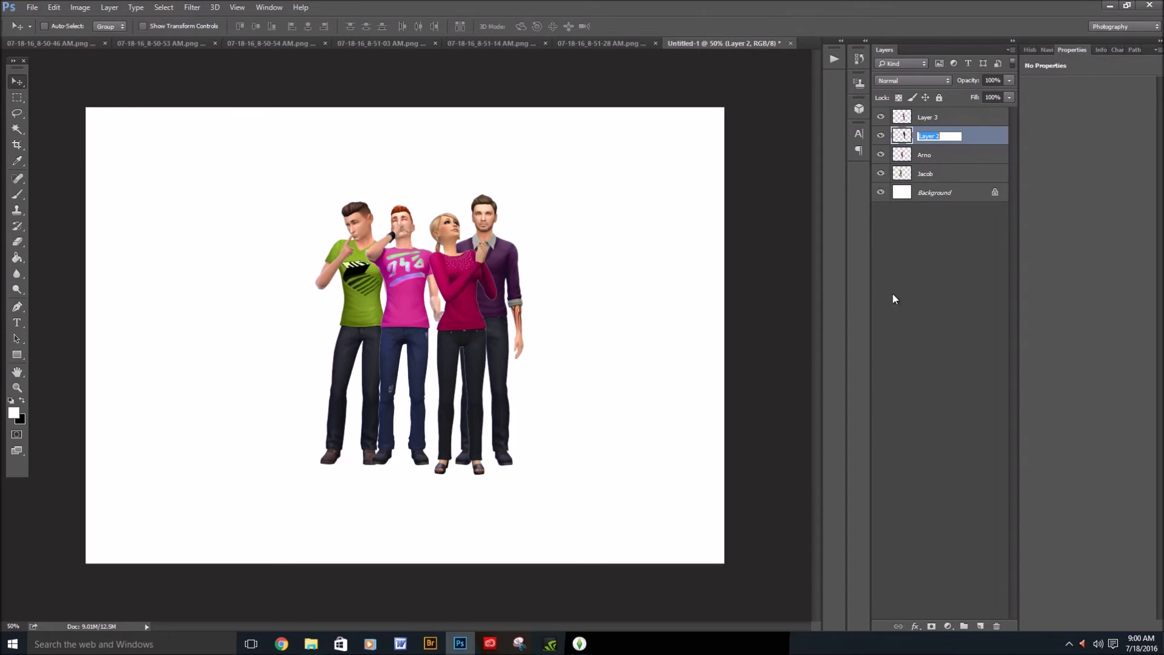
{"action": "key", "text": "BackSpace"}
{"action": "key", "text": "Return"}
{"action": "left_click", "coordinate": [880, 117]}
{"action": "left_click", "coordinate": [881, 116]}
{"action": "double_click", "coordinate": [943, 119]}
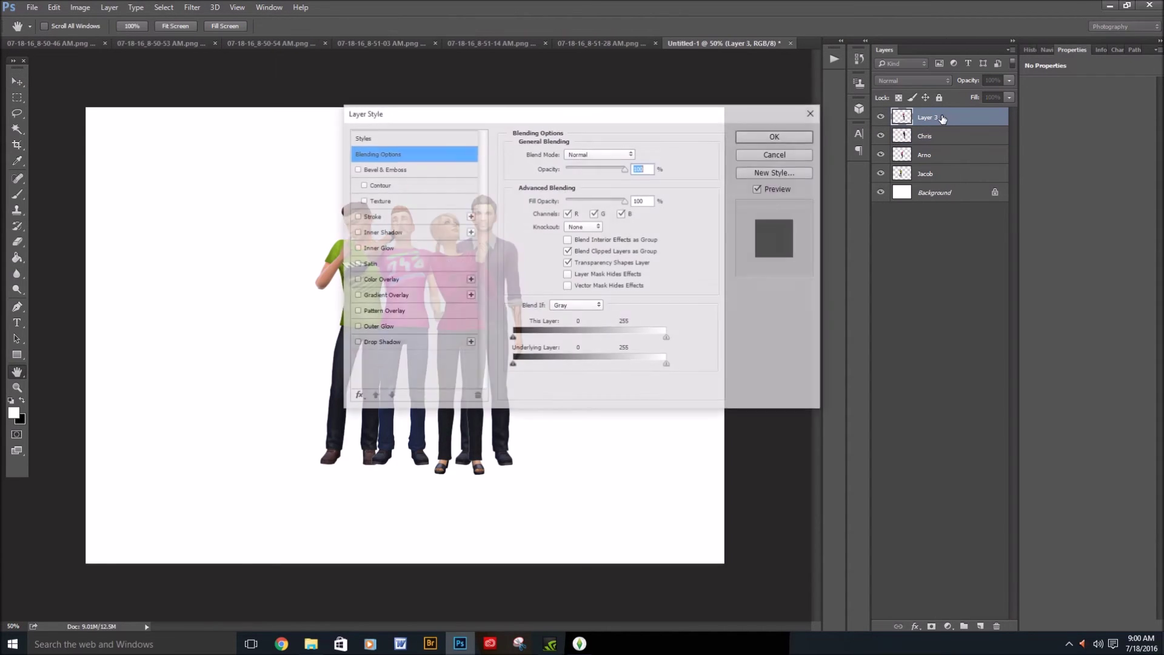
{"action": "left_click", "coordinate": [807, 115]}
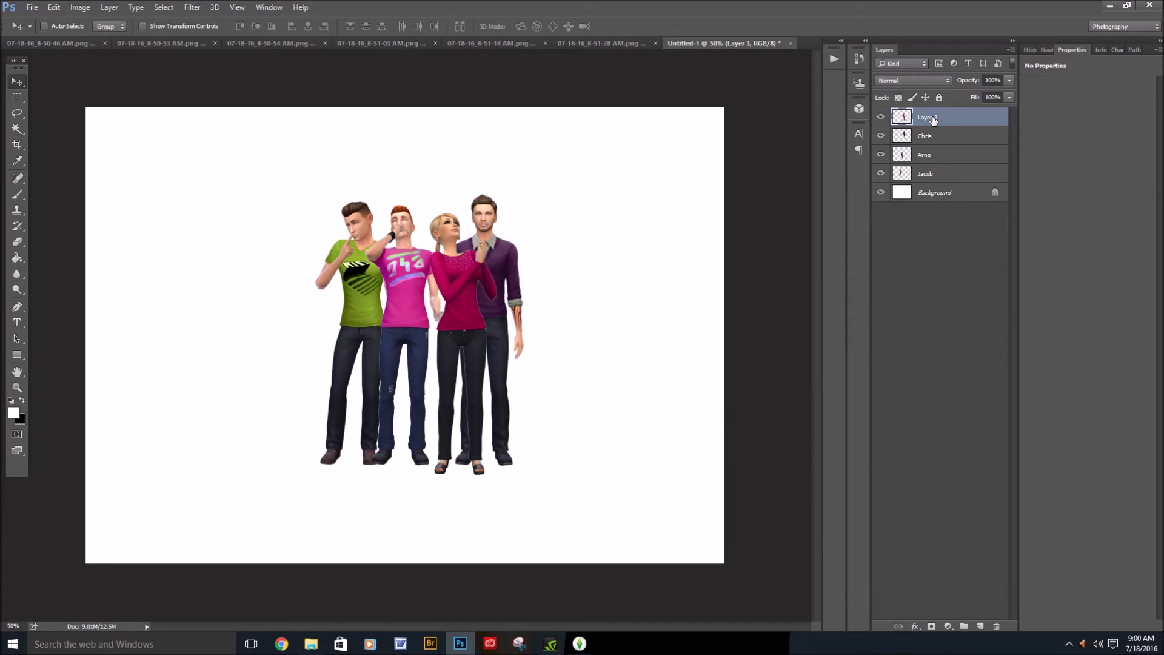
{"action": "double_click", "coordinate": [932, 119]}
{"action": "key", "text": "BackSpace"}
{"action": "type", "text": "Carissa"}
{"action": "key", "text": "Return"}
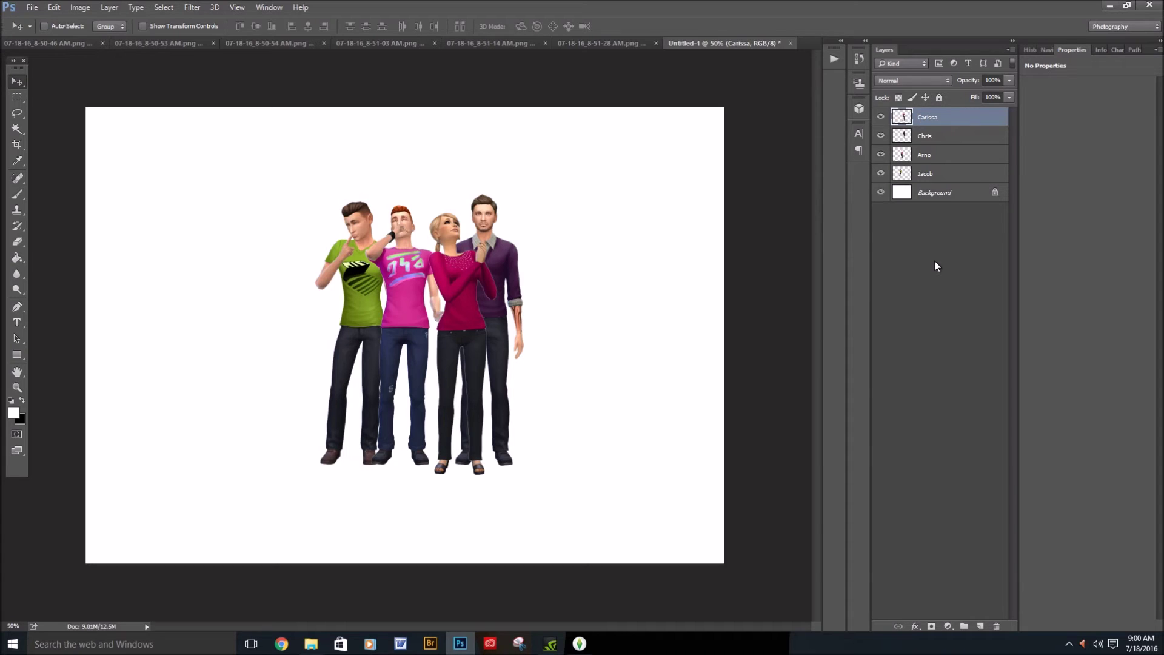
Close 07-18-16_8-50-46 AM.png and select the red-haired man in 07-18-16_8-50-53 AM.png by inverting a Magic Wand selection of the background
{"action": "left_click", "coordinate": [41, 43]}
{"action": "left_click", "coordinate": [149, 43]}
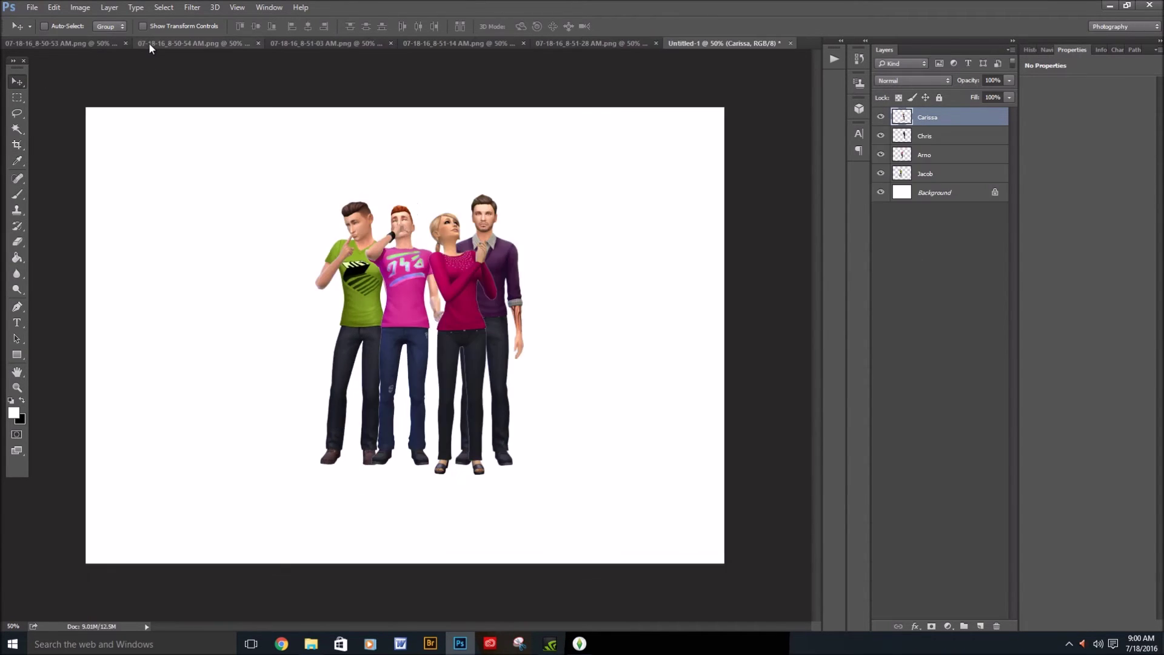
{"action": "left_click", "coordinate": [88, 42]}
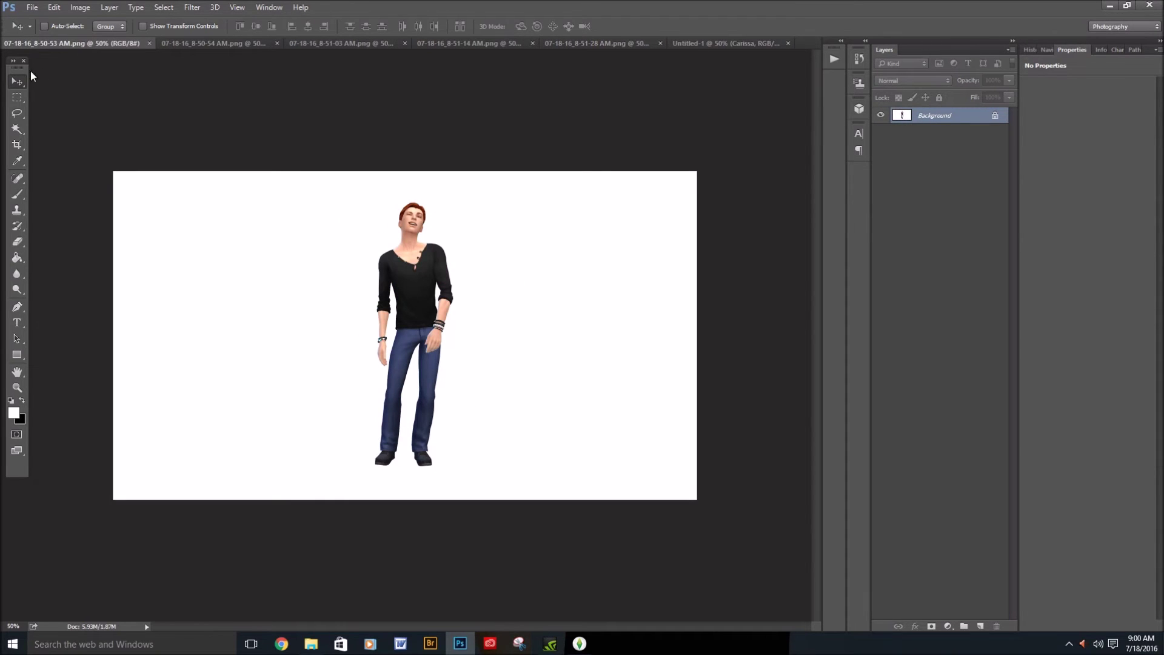
{"action": "left_click", "coordinate": [17, 128]}
{"action": "left_click", "coordinate": [235, 248]}
{"action": "left_click", "coordinate": [164, 7]}
{"action": "left_click", "coordinate": [173, 55]}
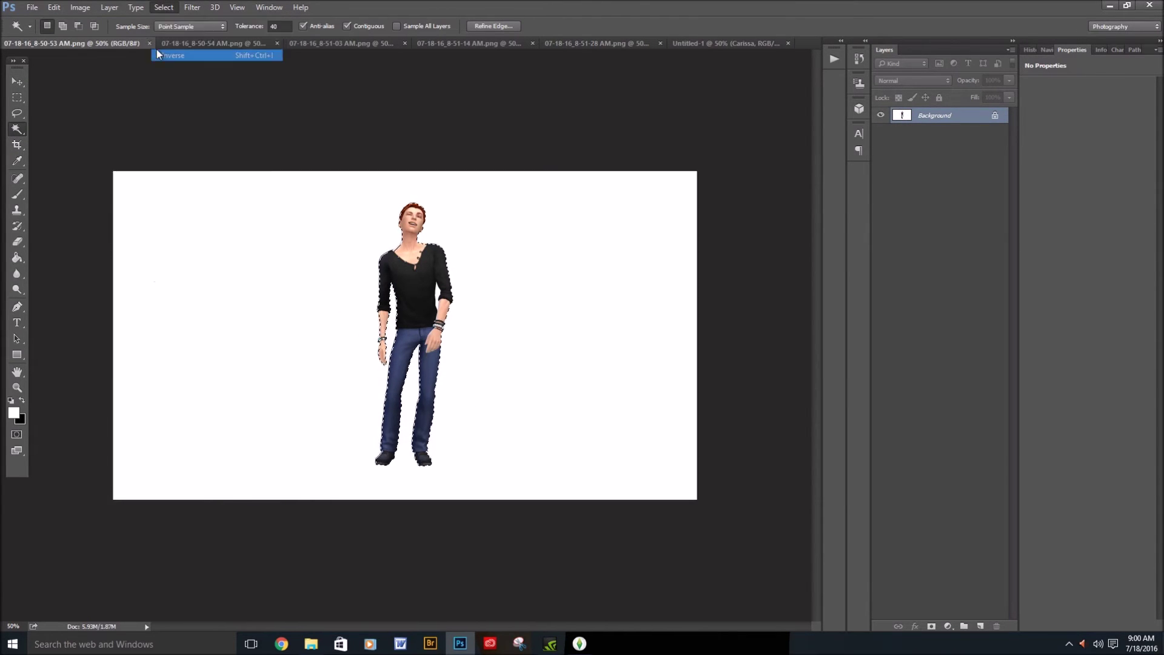
Smooth and slightly feather the selection outline of the red-haired man in black with Refine Edge, keeping the output as a selection
{"action": "left_click", "coordinate": [164, 7]}
{"action": "left_click", "coordinate": [184, 155]}
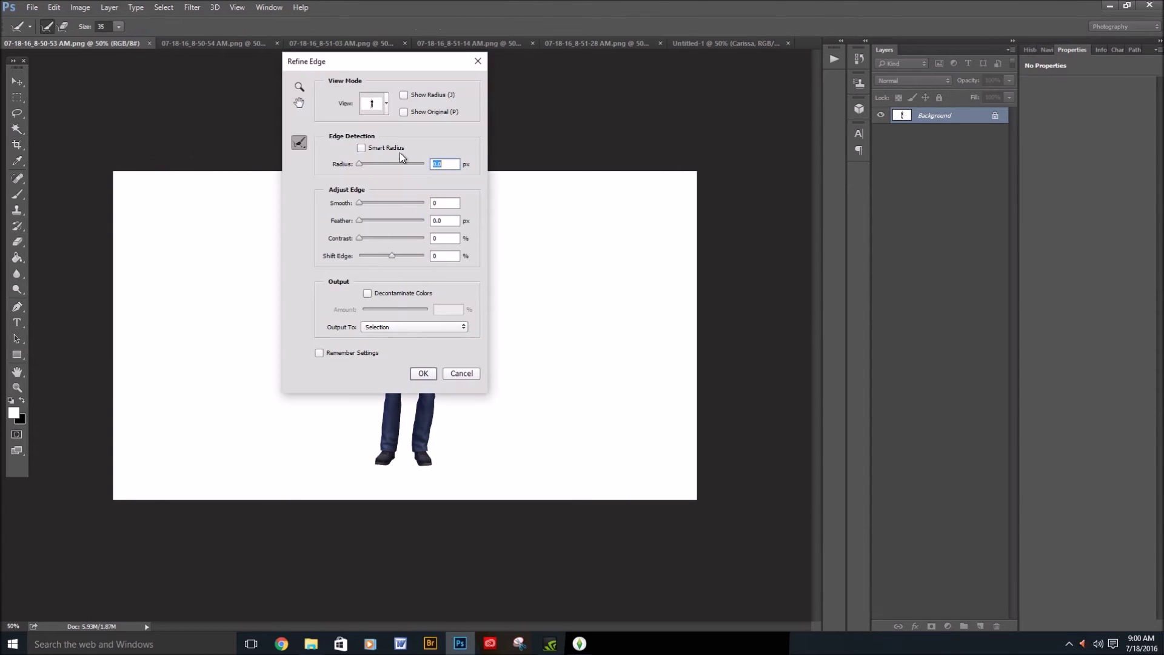
{"action": "left_click_drag", "start_coordinate": [357, 204], "coordinate": [361, 204]}
{"action": "left_click", "coordinate": [361, 219]}
{"action": "left_click", "coordinate": [424, 373]}
Copy the selected red-haired man in black into Untitled-1 and move him beside the man in purple at the group's outer end
{"action": "left_click", "coordinate": [54, 7]}
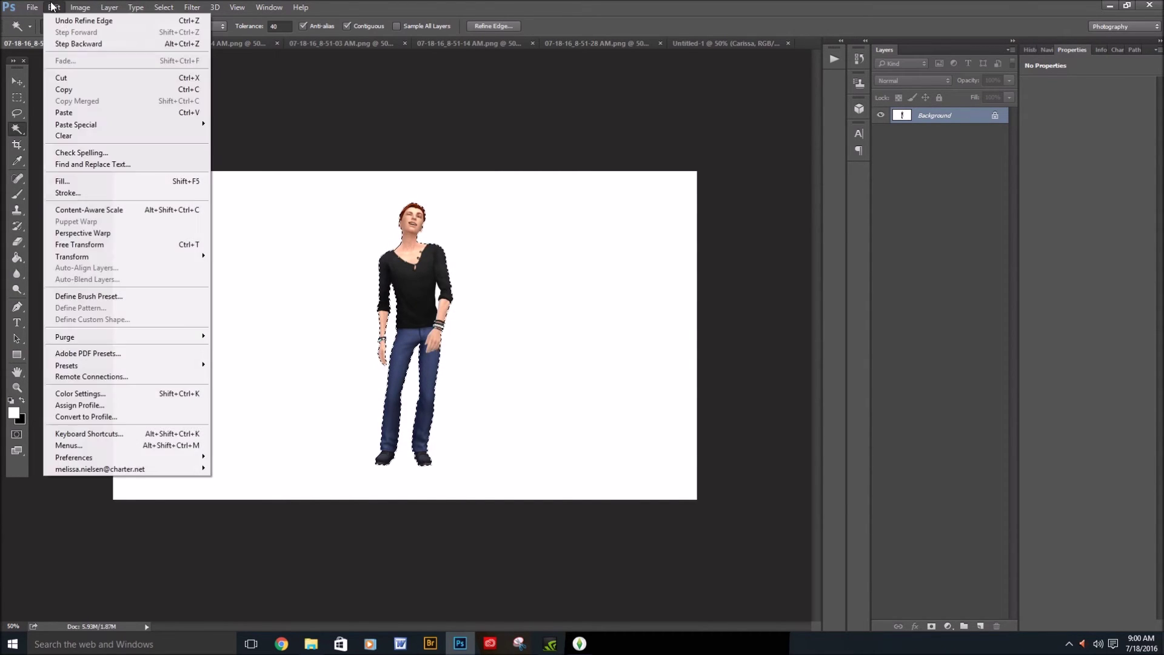
{"action": "left_click", "coordinate": [71, 91]}
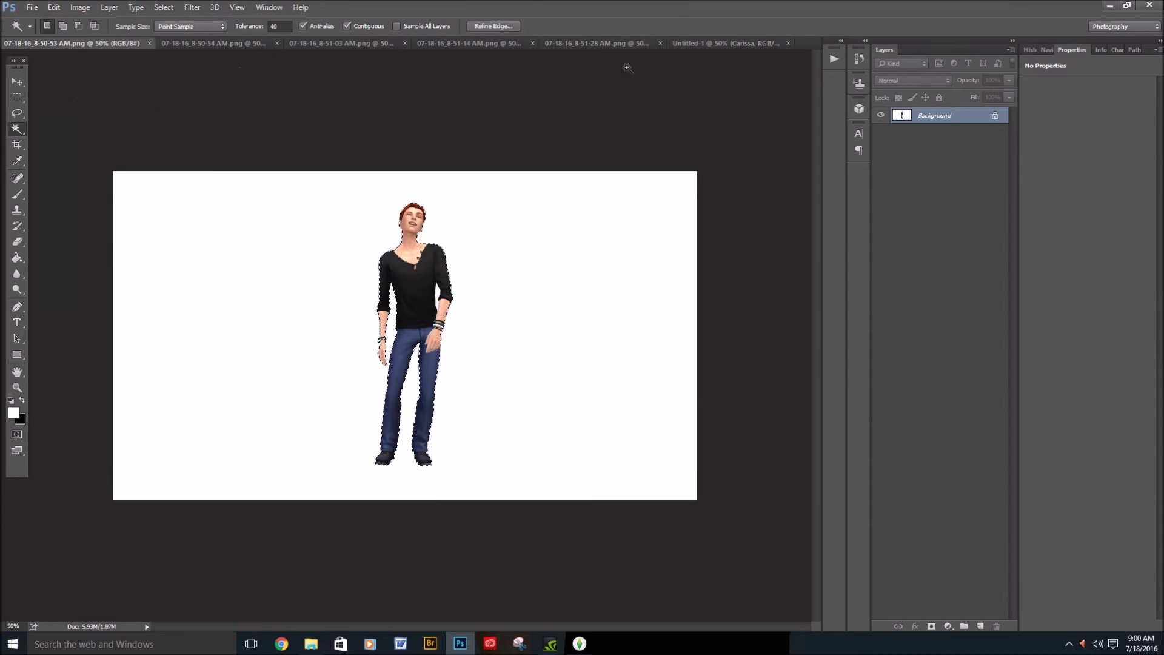
{"action": "left_click", "coordinate": [737, 44]}
{"action": "left_click", "coordinate": [61, 9]}
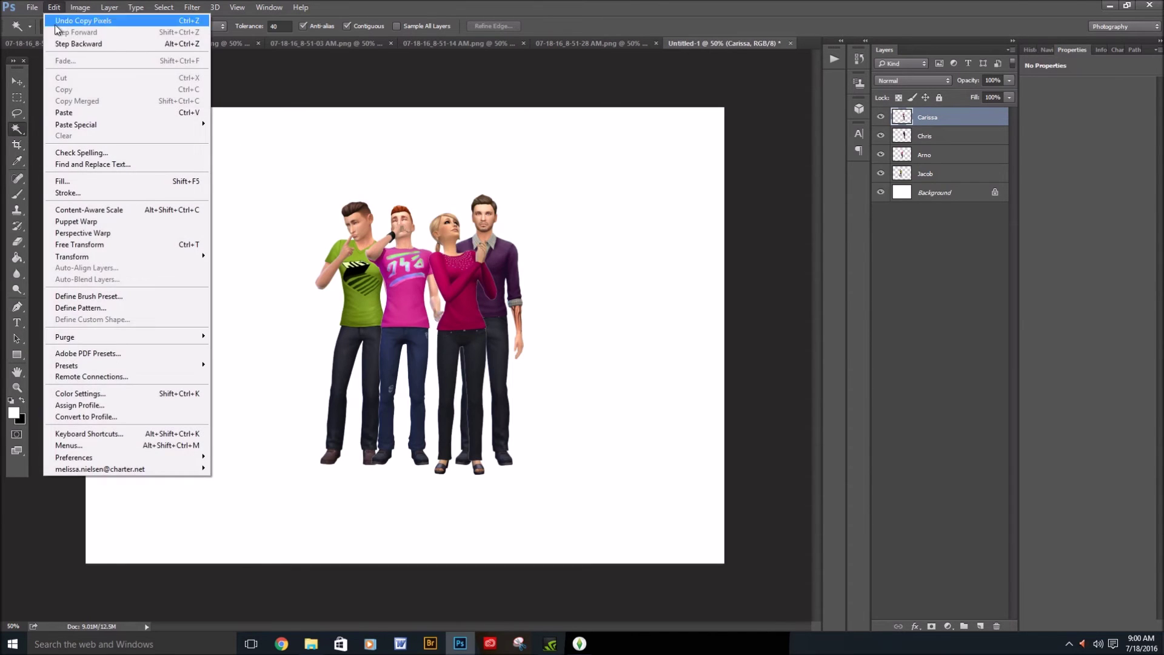
{"action": "left_click", "coordinate": [54, 105]}
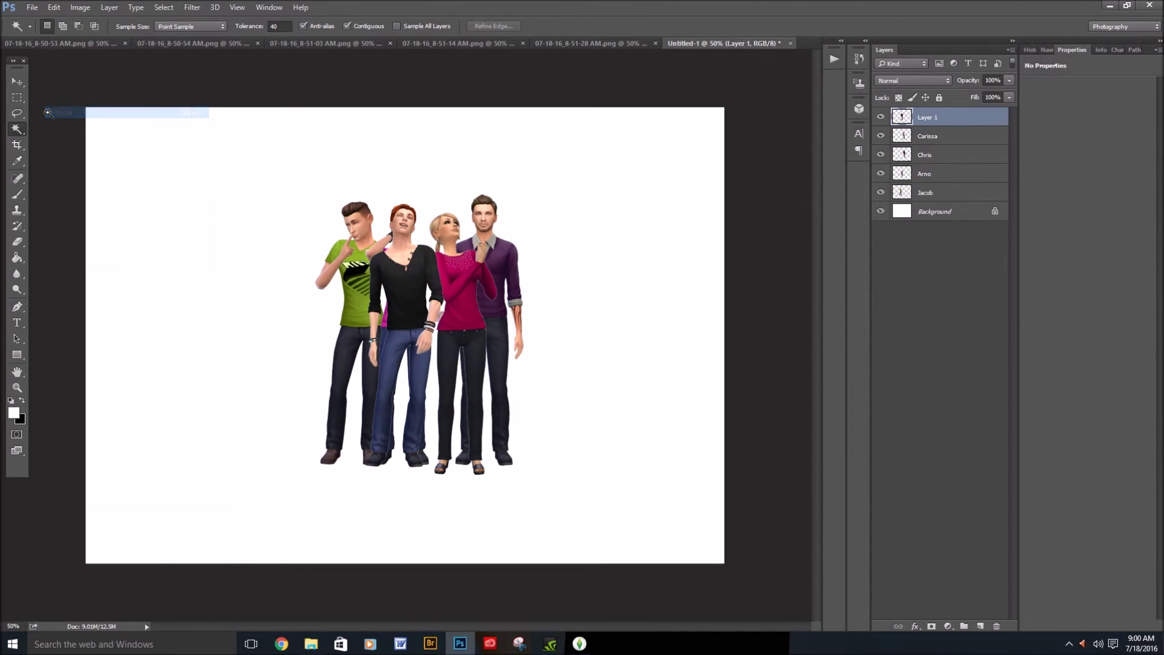
{"action": "left_click", "coordinate": [20, 83]}
{"action": "left_click_drag", "start_coordinate": [415, 308], "coordinate": [534, 311]}
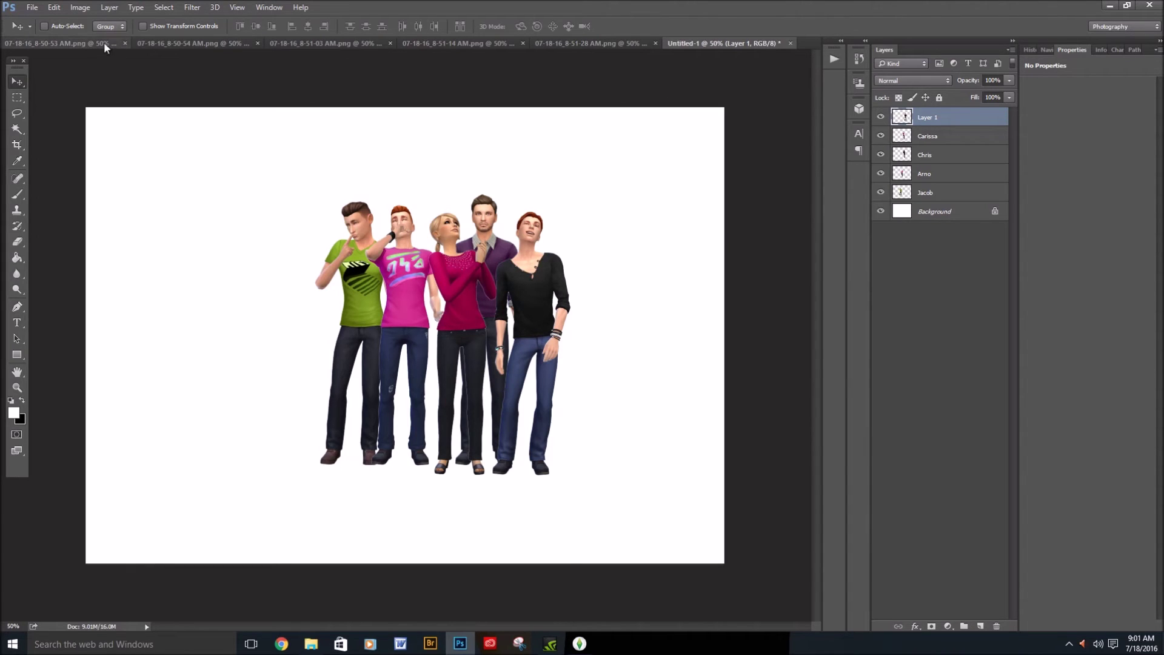
Close 07-18-16_8-50-53 AM.png and the unused alternate pose 07-18-16_8-50-54 AM.png, leaving 07-18-16_8-51-03 AM.png in view
{"action": "left_click", "coordinate": [84, 45]}
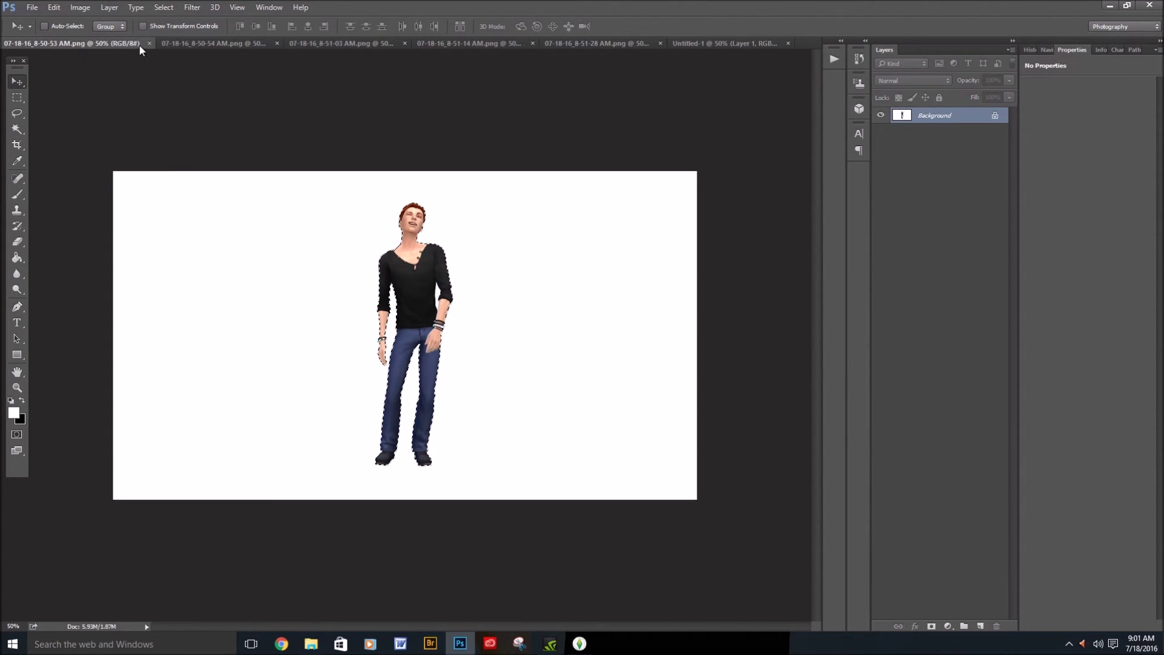
{"action": "left_click", "coordinate": [148, 43]}
{"action": "left_click", "coordinate": [113, 45]}
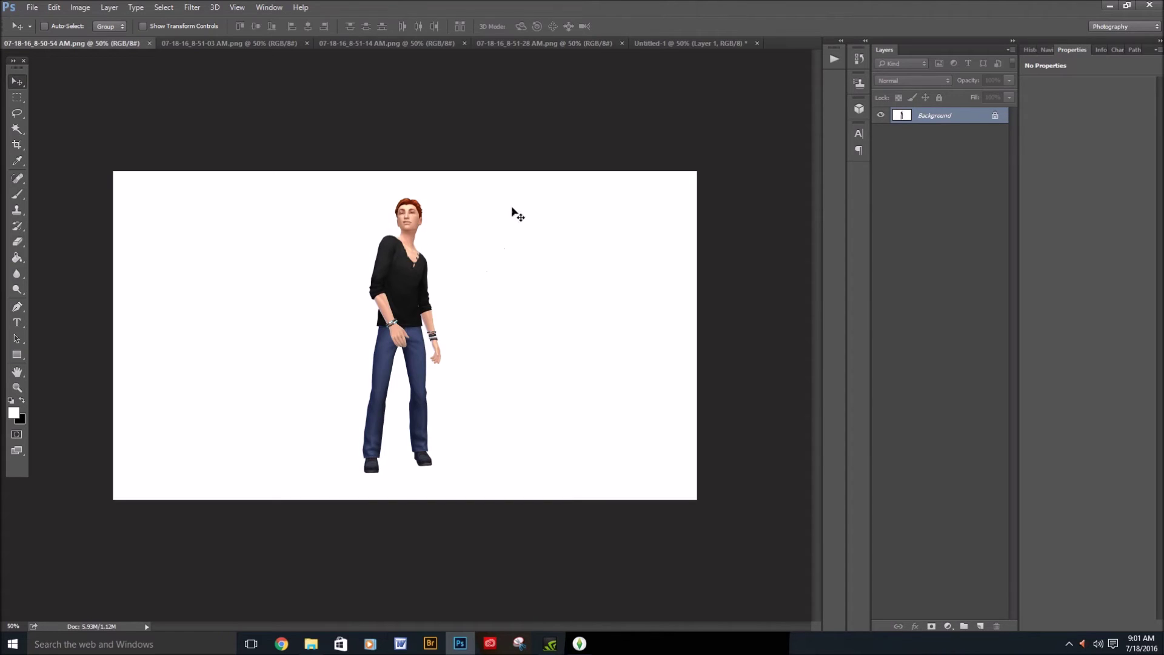
{"action": "left_click", "coordinate": [674, 45]}
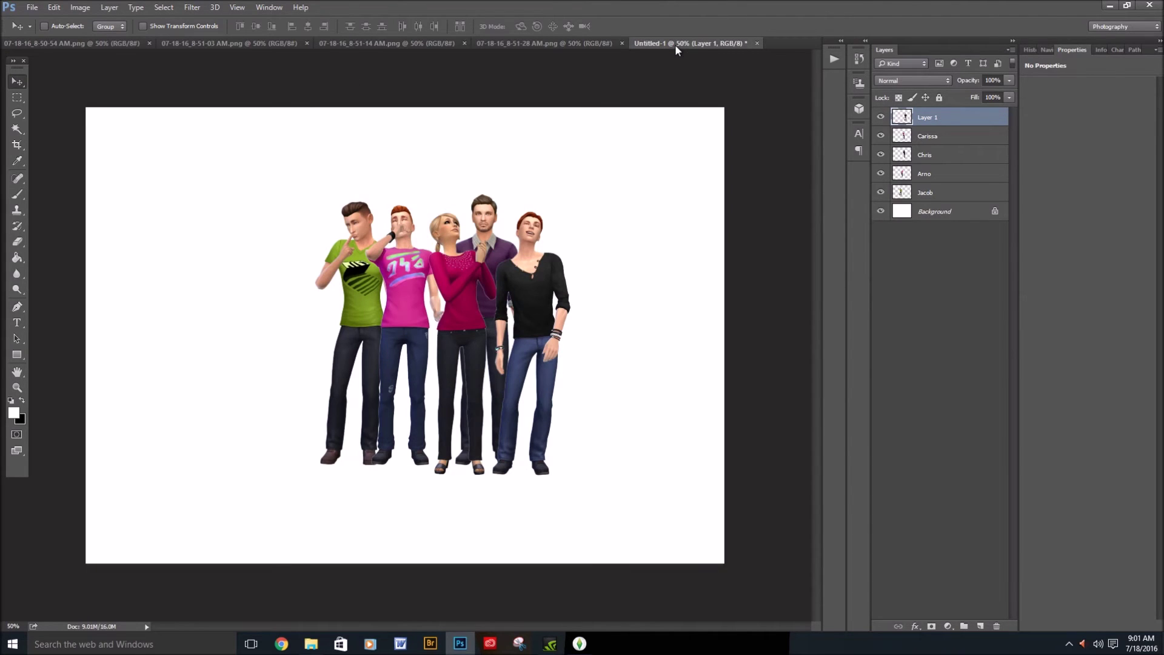
{"action": "left_click", "coordinate": [97, 43]}
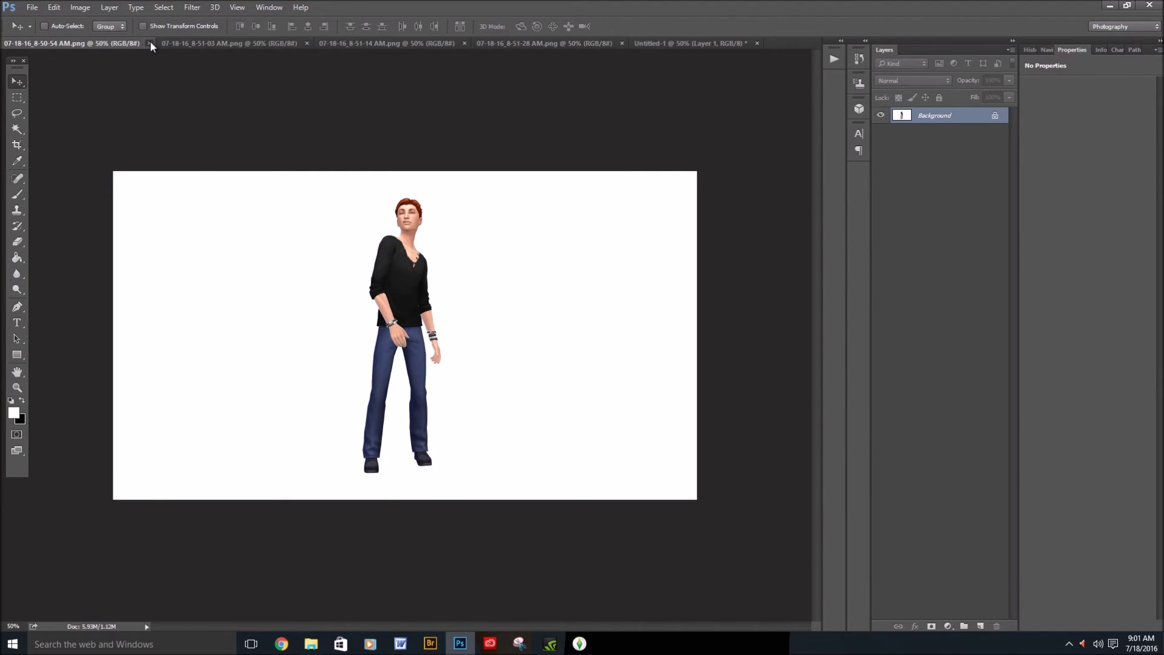
{"action": "left_click", "coordinate": [149, 43]}
{"action": "left_click", "coordinate": [118, 42]}
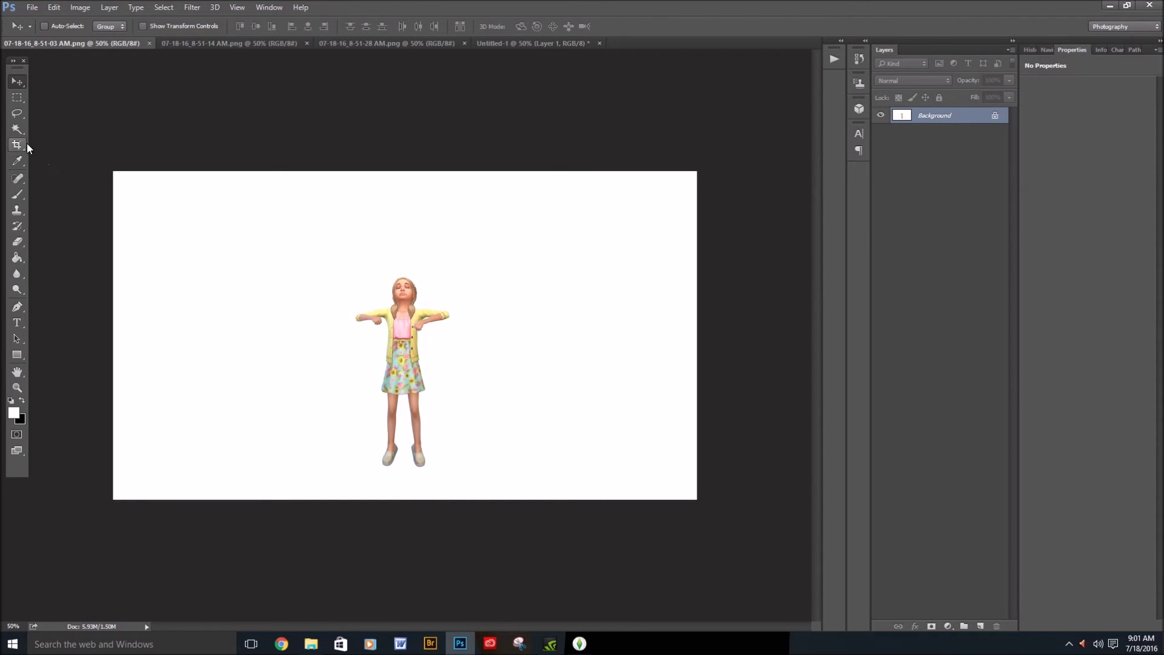
Select the girl in the yellow cardigan by inverting a Magic Wand selection of the white background
{"action": "left_click", "coordinate": [13, 133]}
{"action": "left_click", "coordinate": [297, 255]}
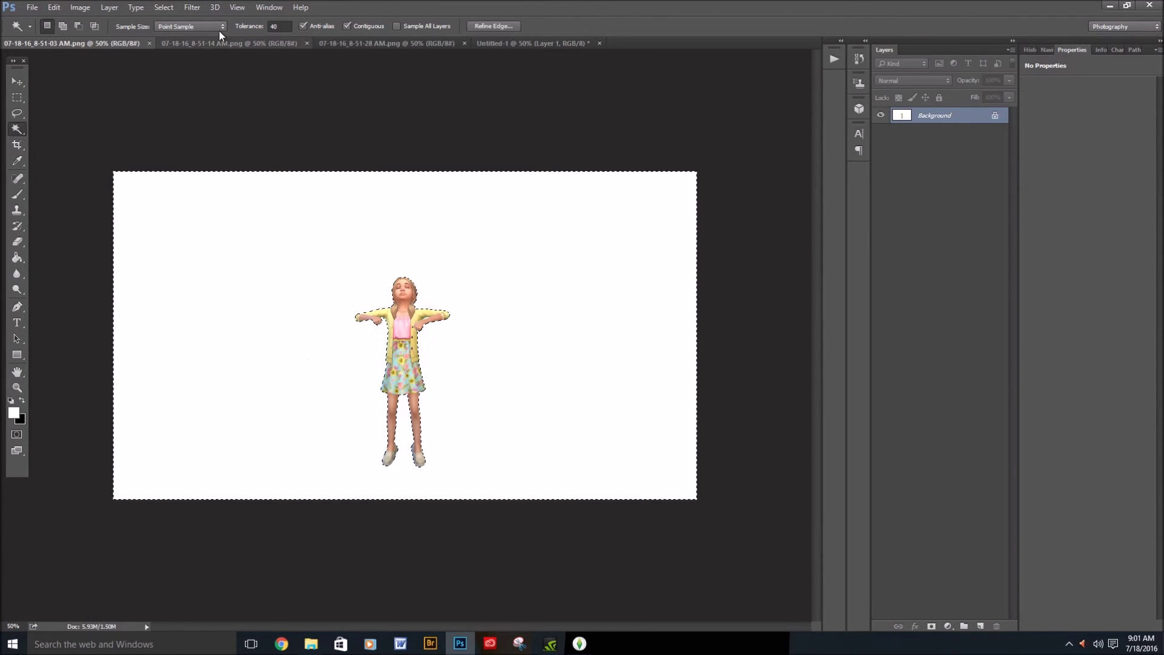
{"action": "left_click", "coordinate": [156, 9]}
{"action": "left_click", "coordinate": [172, 56]}
Smooth and slightly feather the selection outline of the girl in the yellow cardigan with Refine Edge, keeping the output as a selection
{"action": "left_click", "coordinate": [162, 7]}
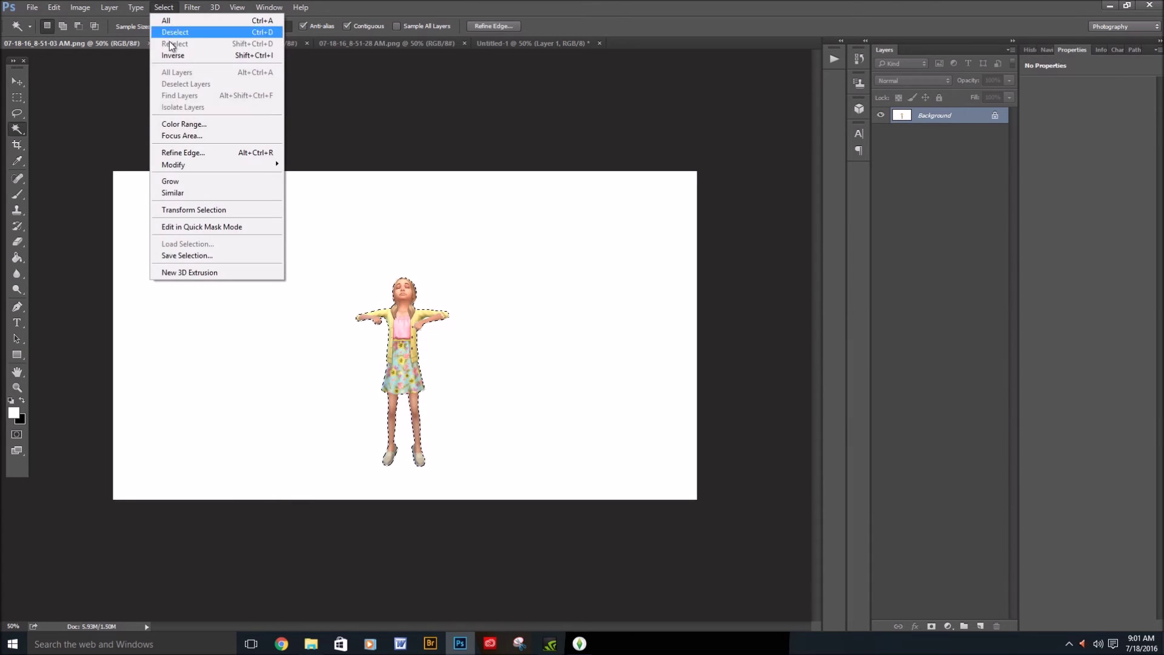
{"action": "left_click", "coordinate": [181, 152]}
{"action": "left_click", "coordinate": [358, 203]}
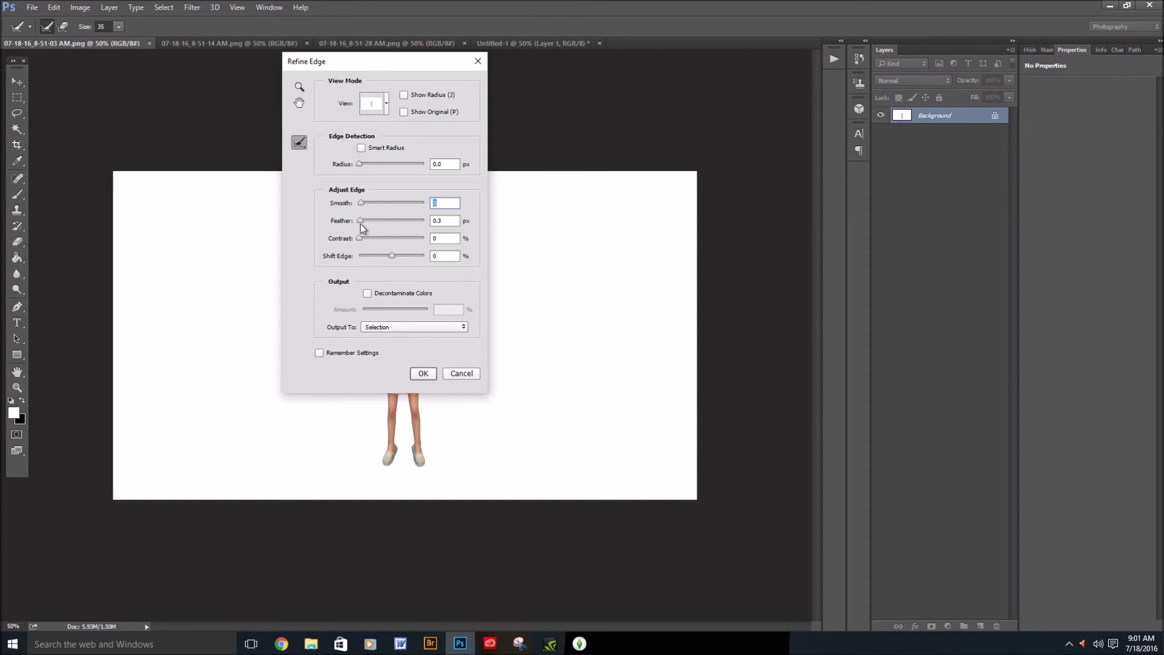
{"action": "key", "text": "Tab"}
{"action": "key", "text": "Up"}
{"action": "key", "text": "Up"}
{"action": "left_click", "coordinate": [423, 373]}
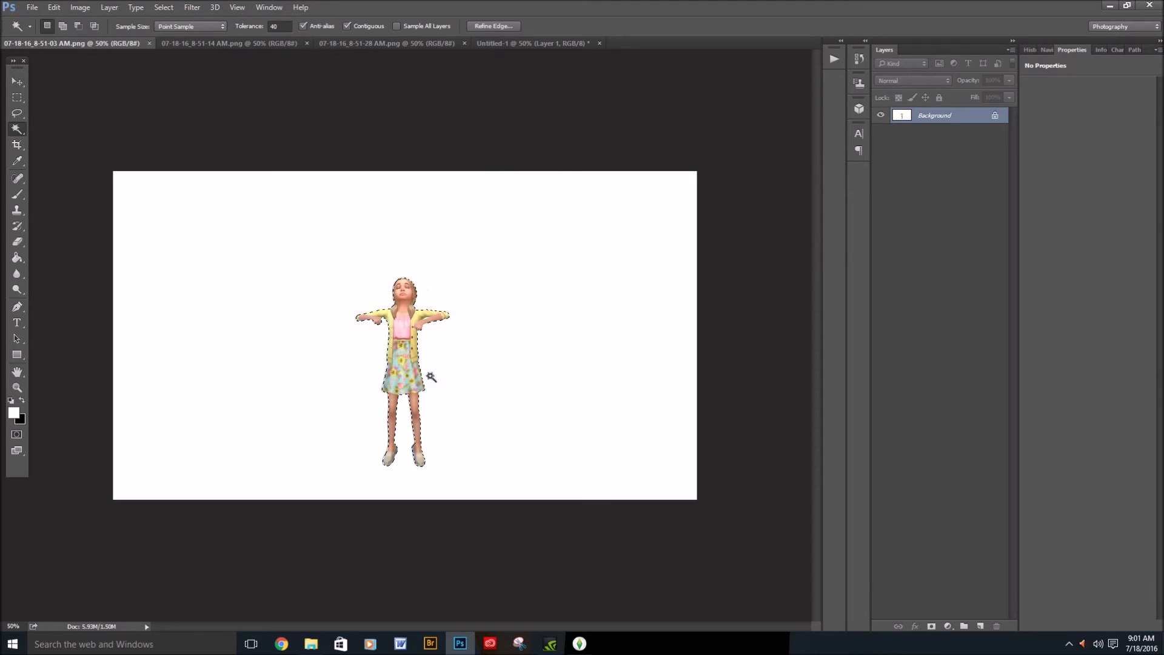
Copy the girl in the yellow cardigan into Untitled-1 and place her beside the green-shirted man, with her feet level with his
{"action": "left_click", "coordinate": [54, 7]}
{"action": "left_click", "coordinate": [122, 90]}
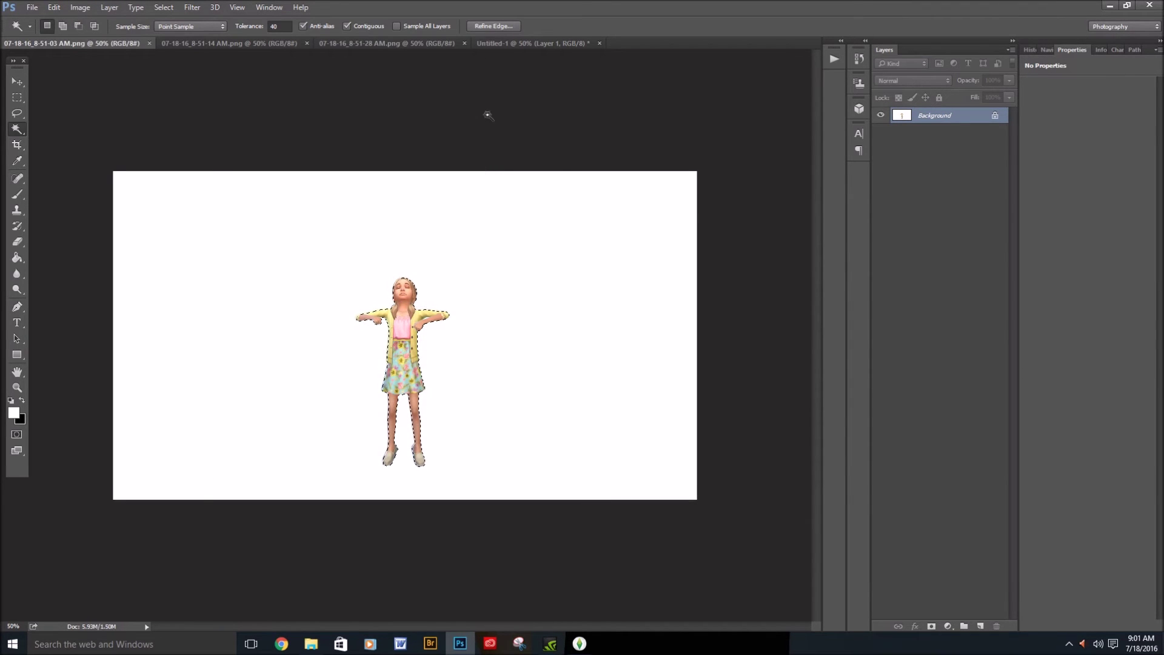
{"action": "left_click", "coordinate": [532, 43]}
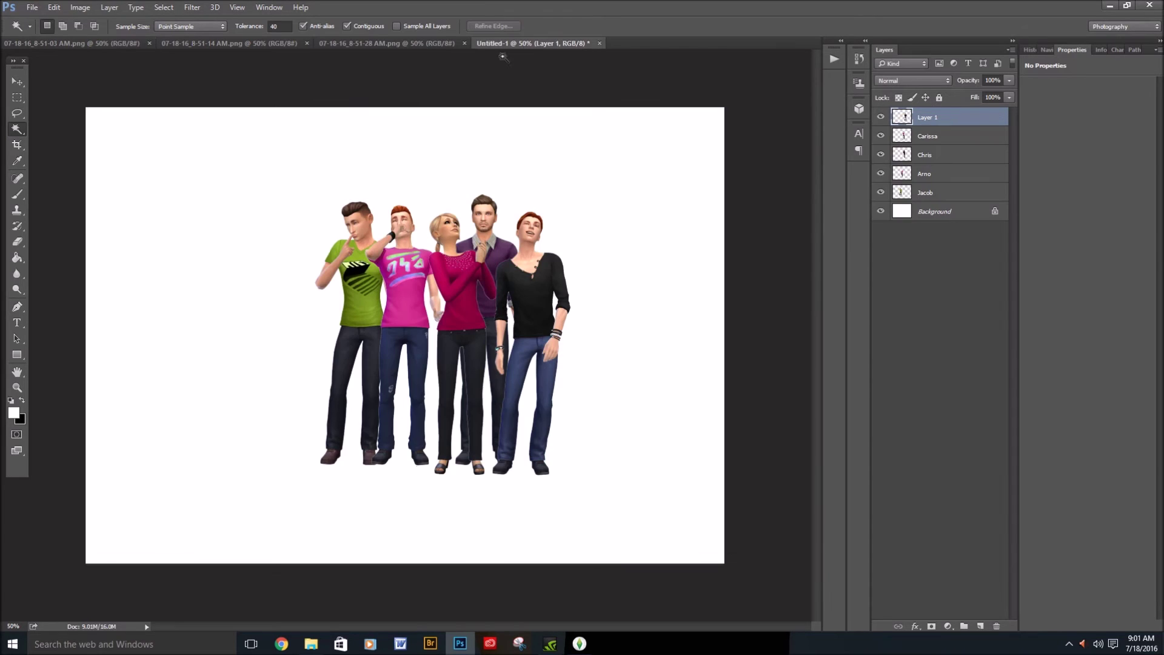
{"action": "left_click", "coordinate": [15, 83]}
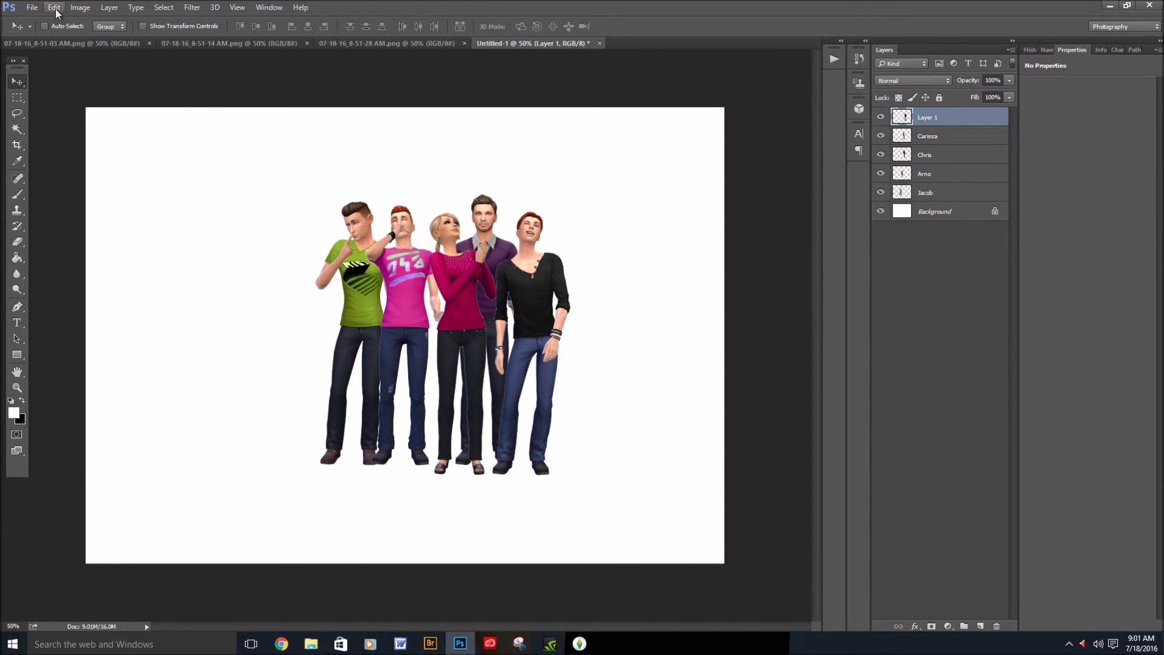
{"action": "left_click", "coordinate": [54, 7]}
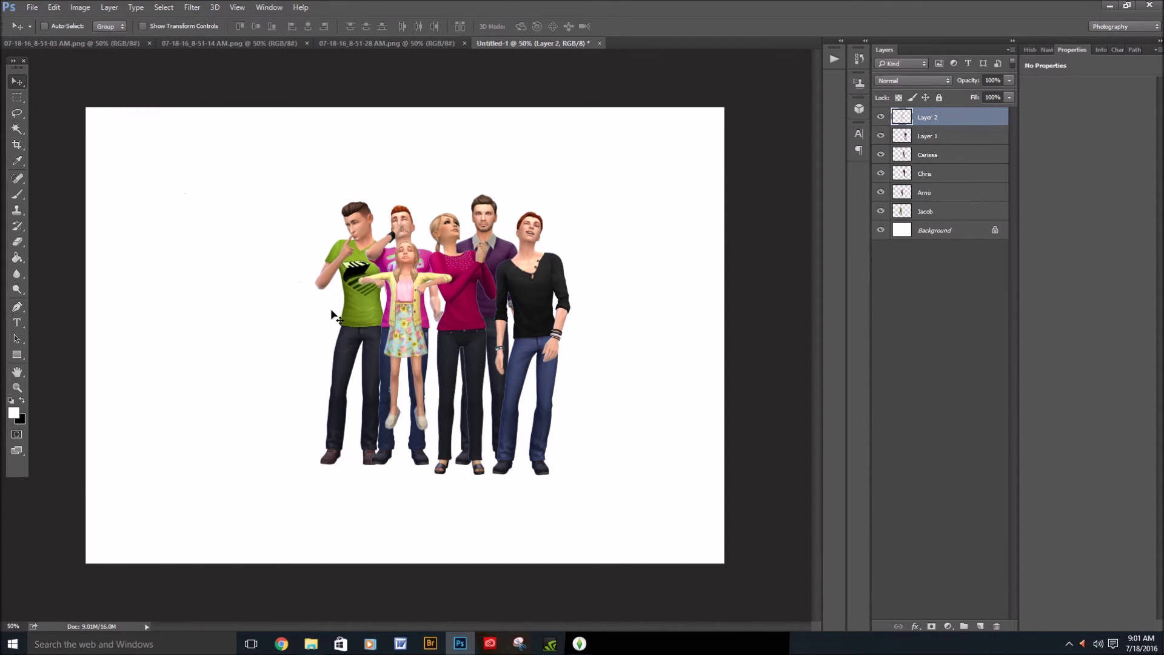
{"action": "left_click_drag", "start_coordinate": [423, 324], "coordinate": [310, 367]}
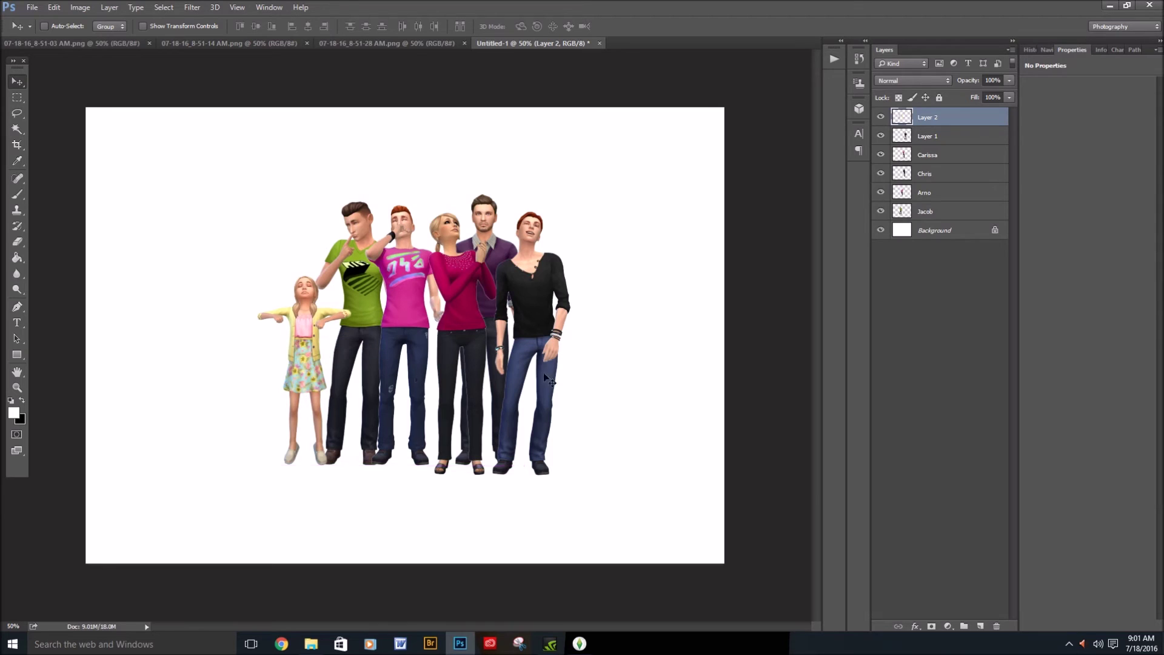
Rename Layer 2 with the first name of the girl in the yellow cardigan
{"action": "double_click", "coordinate": [928, 118]}
{"action": "key", "text": "BackSpace"}
{"action": "key", "text": "Return"}
Close 07-18-16_8-51-03 AM.png and select the boy in 07-18-16_8-51-14 AM.png by inverting a Magic Wand selection of the background
{"action": "left_click", "coordinate": [110, 42]}
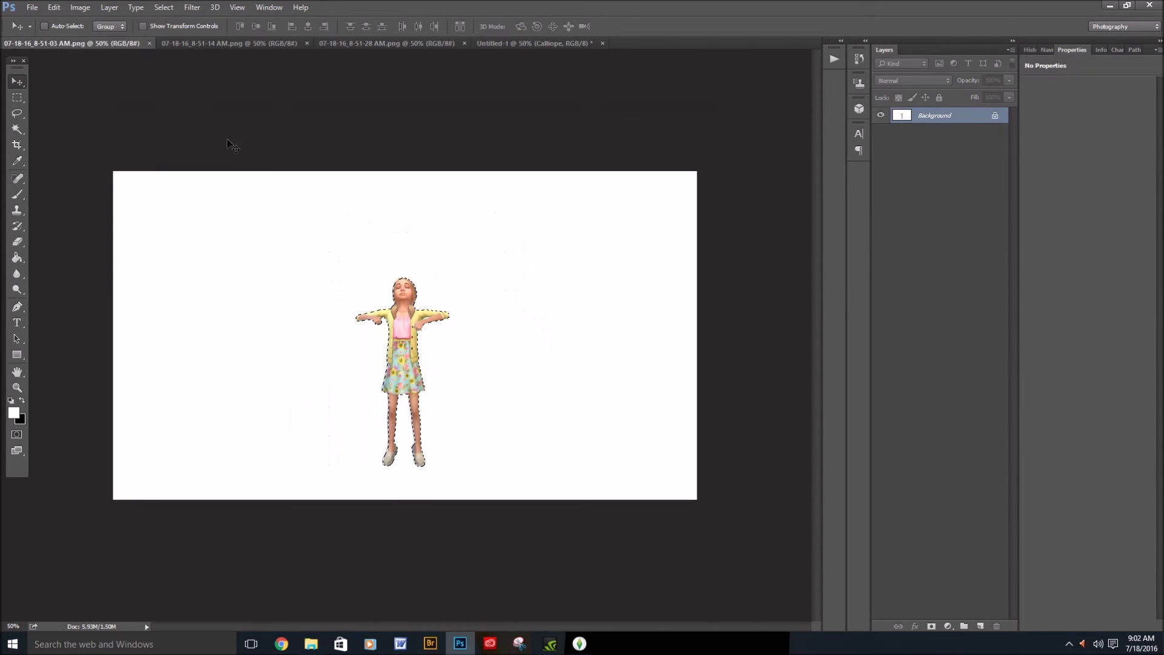
{"action": "left_click", "coordinate": [149, 43]}
{"action": "left_click", "coordinate": [100, 43]}
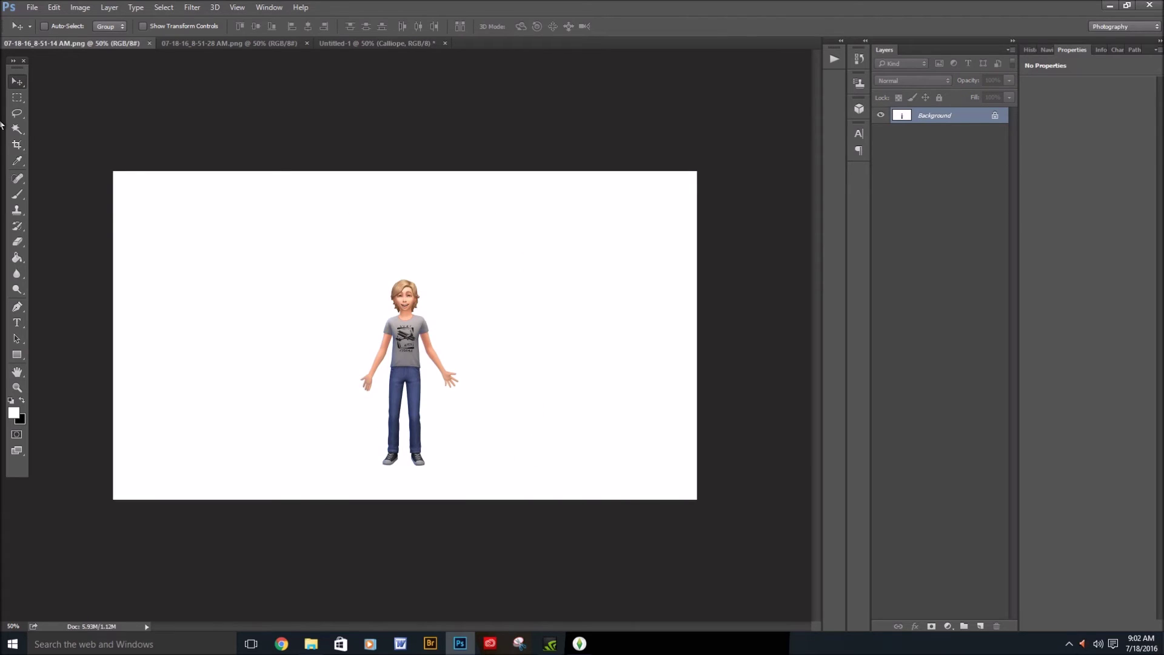
{"action": "left_click", "coordinate": [17, 128]}
{"action": "left_click", "coordinate": [305, 326]}
{"action": "left_click", "coordinate": [162, 9]}
{"action": "left_click", "coordinate": [172, 55]}
Smooth and slightly feather the selection outline of the boy in the gray T-shirt with Refine Edge, keeping the output as a selection
{"action": "left_click", "coordinate": [156, 9]}
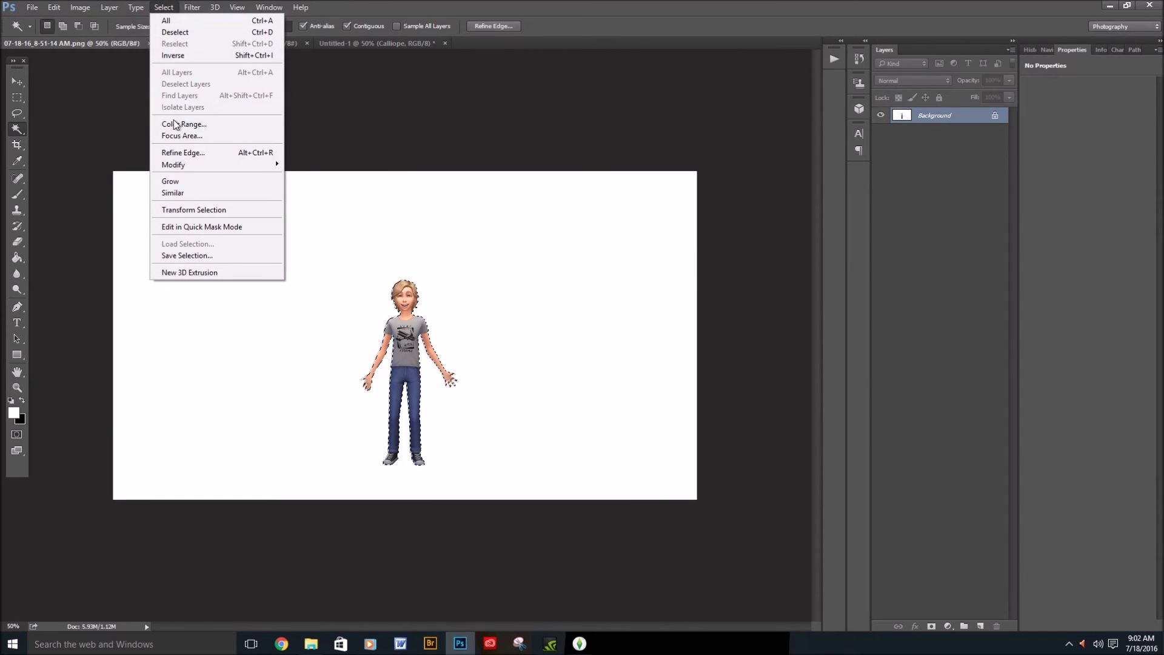
{"action": "left_click", "coordinate": [176, 151]}
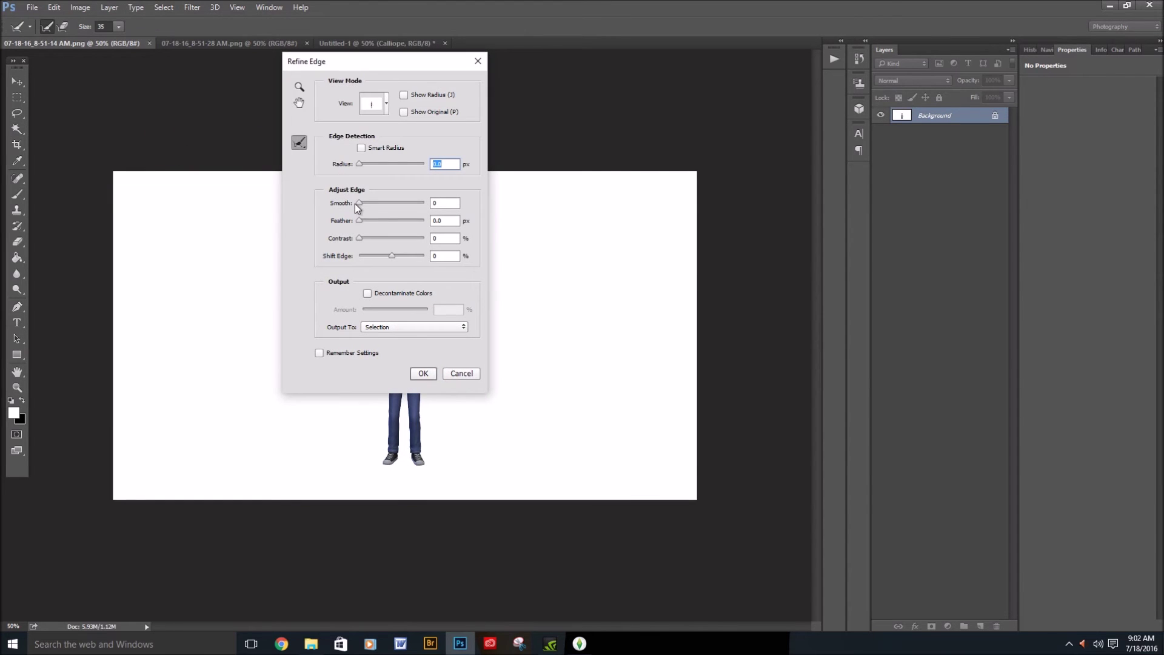
{"action": "left_click_drag", "start_coordinate": [359, 204], "coordinate": [361, 205]}
{"action": "left_click", "coordinate": [361, 220]}
{"action": "left_click", "coordinate": [424, 373]}
Copy the boy, close his screenshot, paste him into Untitled-1 and place him in front between the blonde woman and the man in black
{"action": "left_click", "coordinate": [59, 7]}
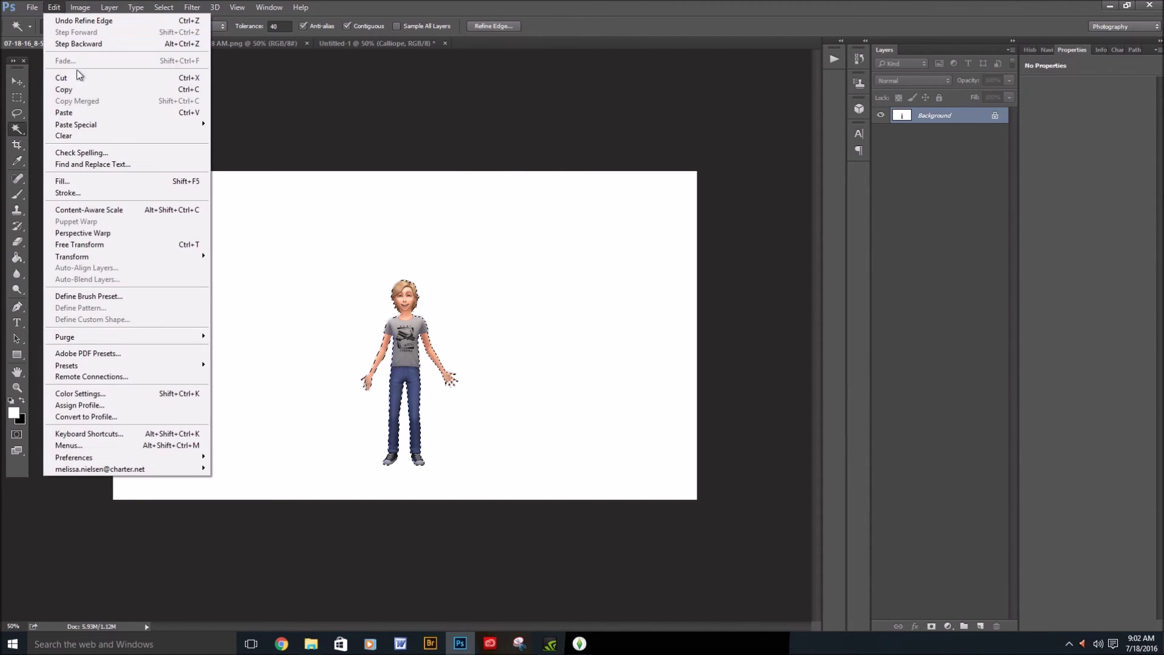
{"action": "left_click", "coordinate": [64, 89]}
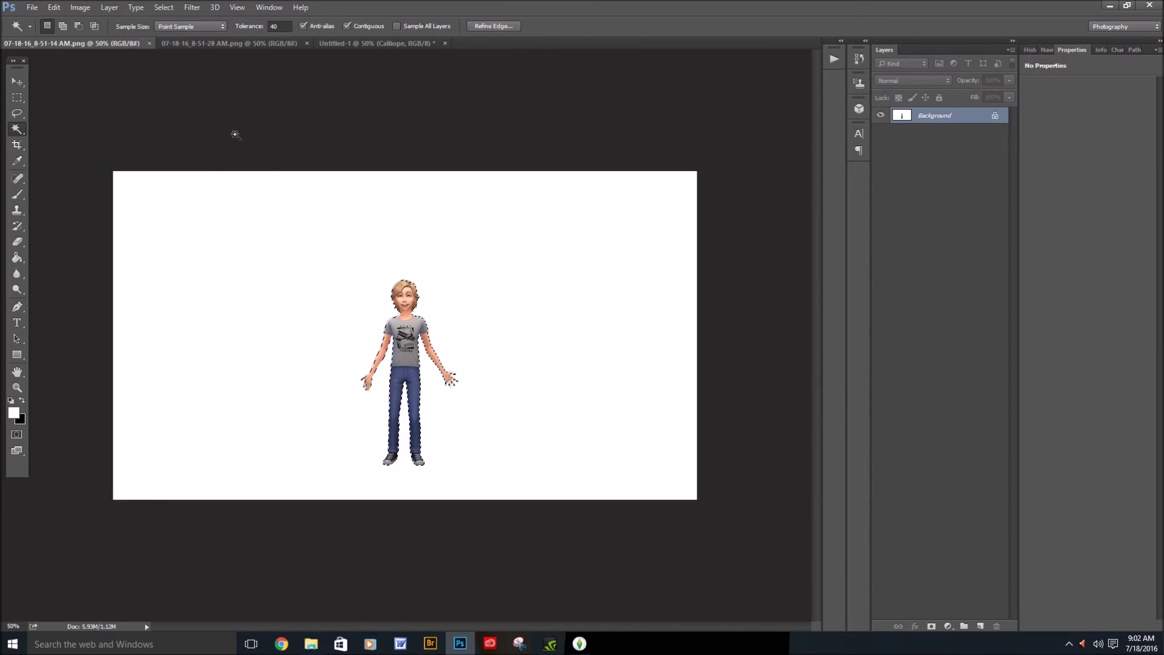
{"action": "left_click", "coordinate": [149, 43]}
{"action": "left_click", "coordinate": [54, 7]}
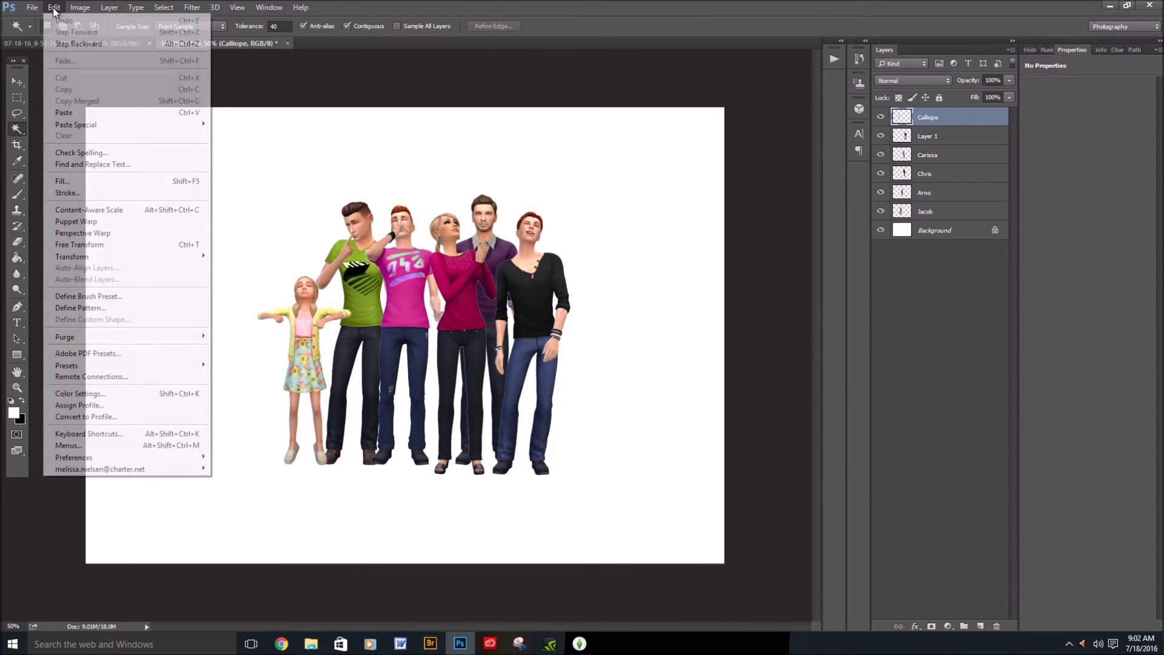
{"action": "left_click", "coordinate": [80, 114]}
{"action": "left_click", "coordinate": [19, 82]}
{"action": "left_click_drag", "start_coordinate": [406, 301], "coordinate": [489, 351]}
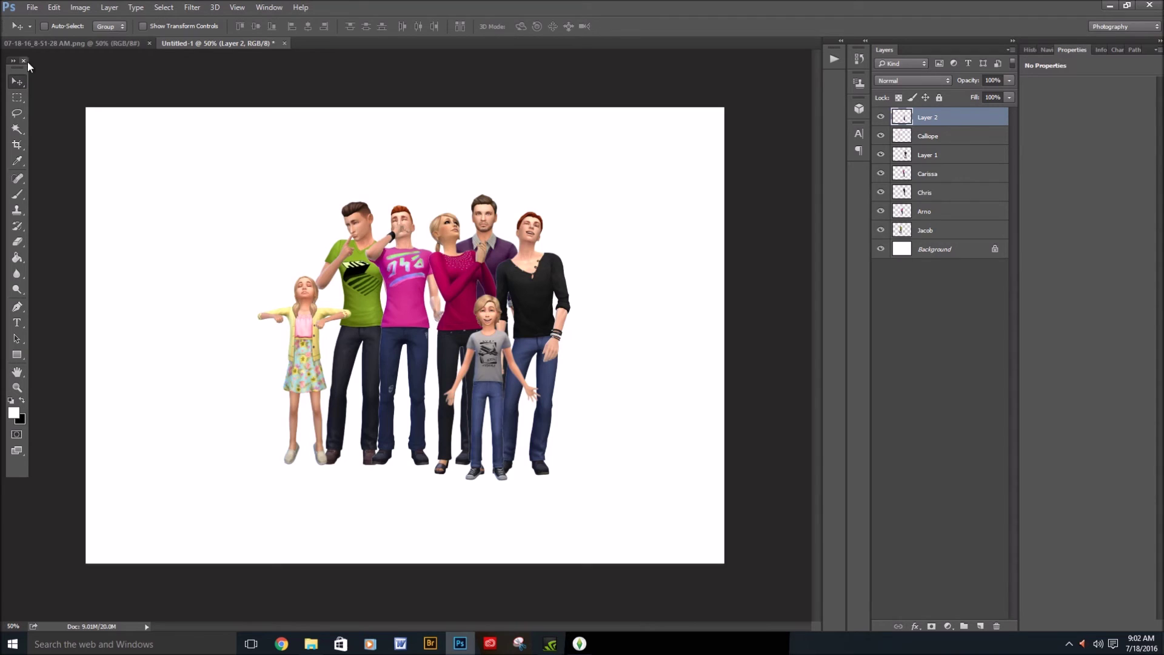
Select the girl with braids in 07-18-16_8-51-28 AM.png by inverting a Magic Wand selection of the white background
{"action": "left_click", "coordinate": [46, 42]}
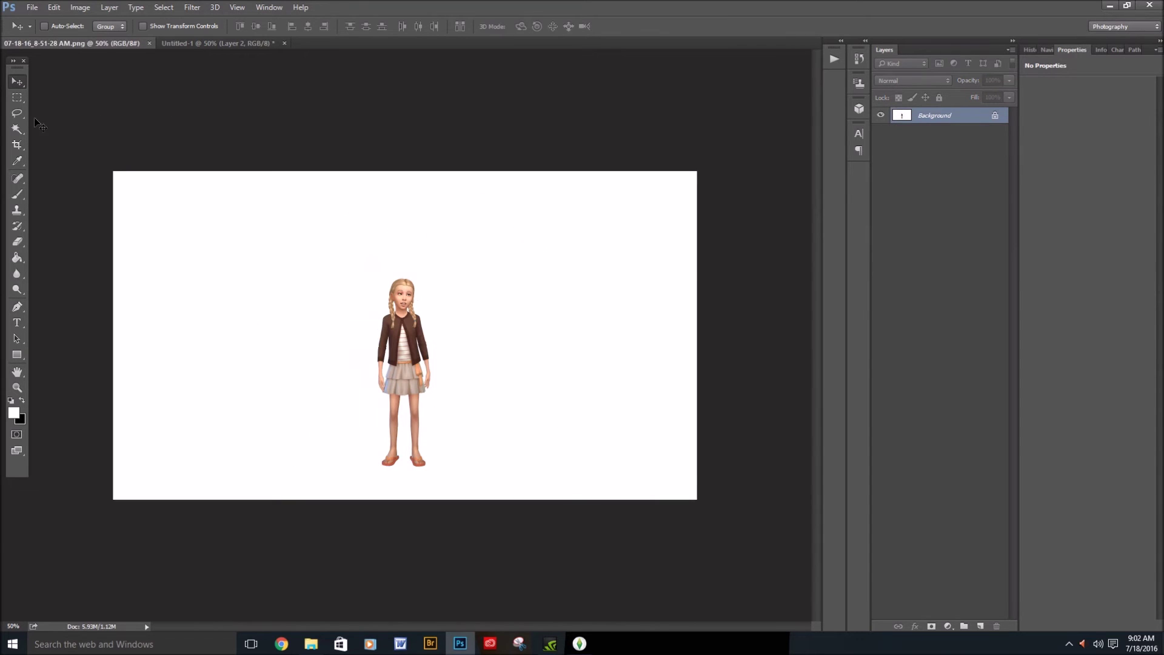
{"action": "left_click", "coordinate": [17, 129]}
{"action": "left_click", "coordinate": [356, 348]}
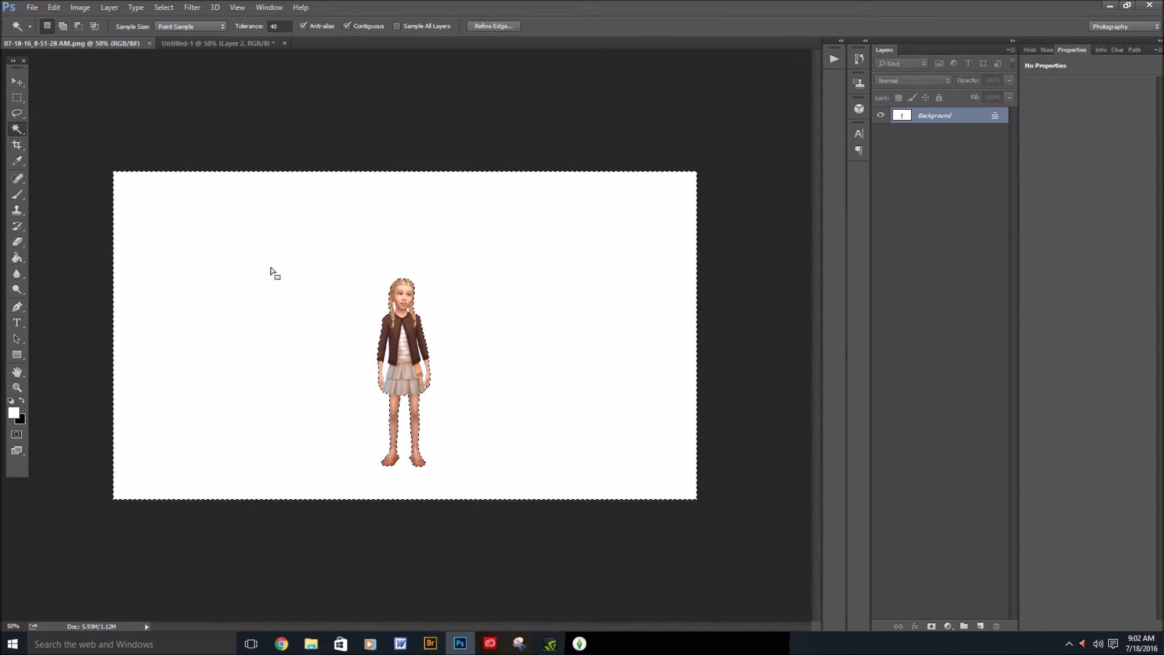
{"action": "left_click", "coordinate": [164, 7]}
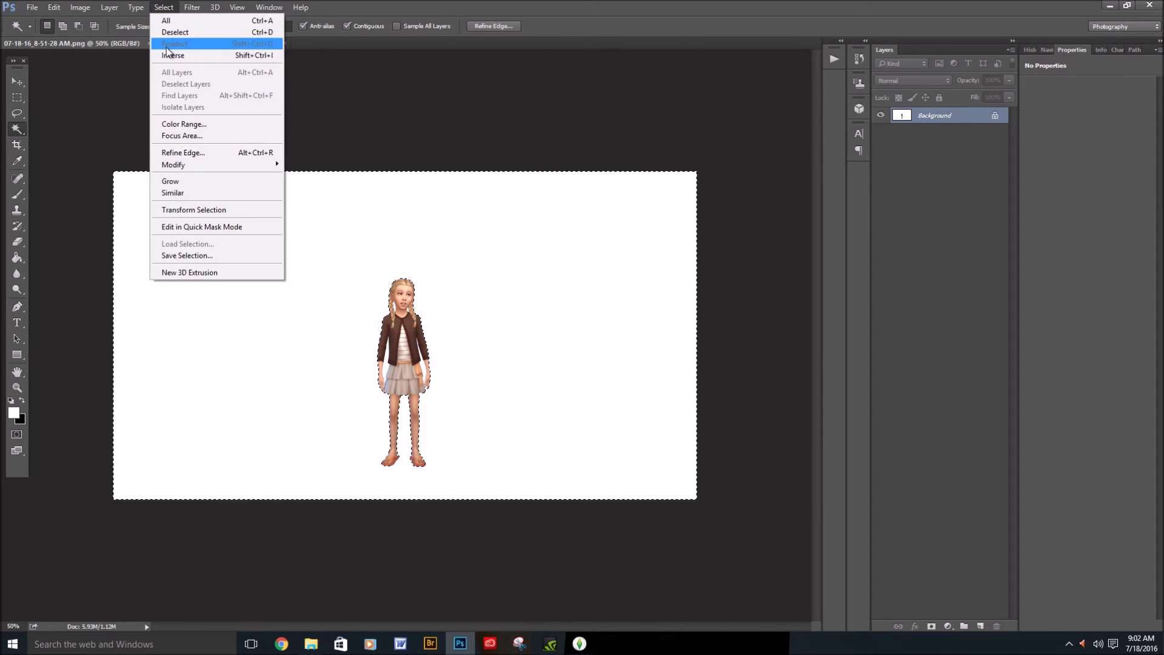
{"action": "left_click", "coordinate": [168, 57]}
Refine the edge of the braided girl's selection with Smooth 3 and a slight feather, keeping the output as a selection
{"action": "left_click", "coordinate": [159, 8]}
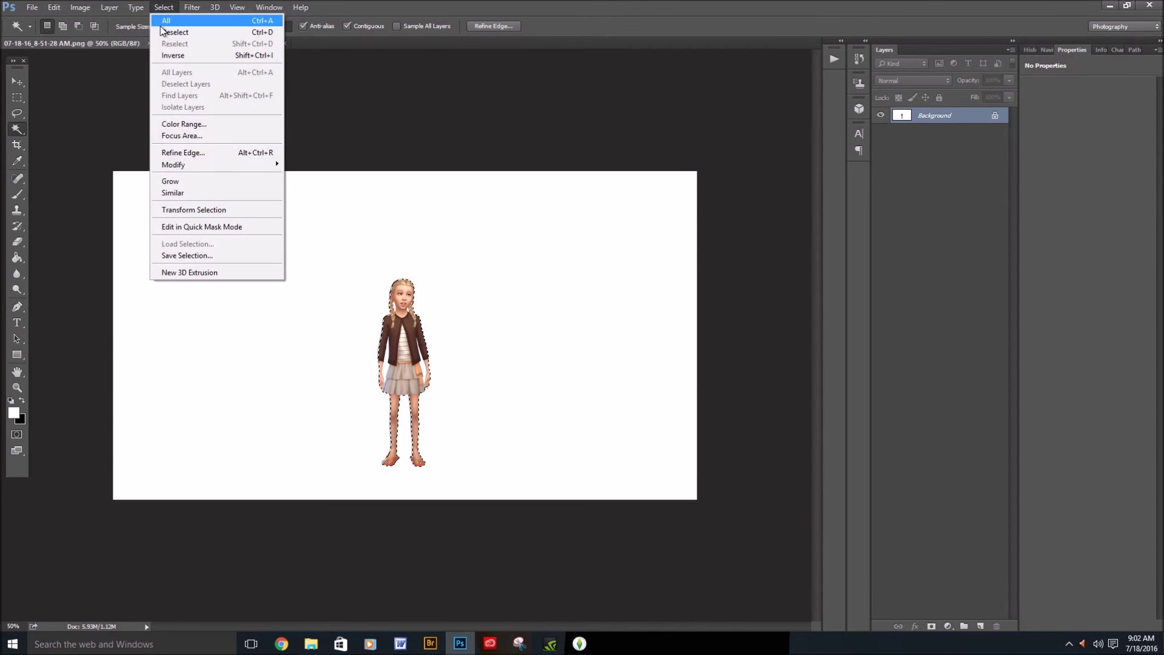
{"action": "left_click", "coordinate": [187, 153]}
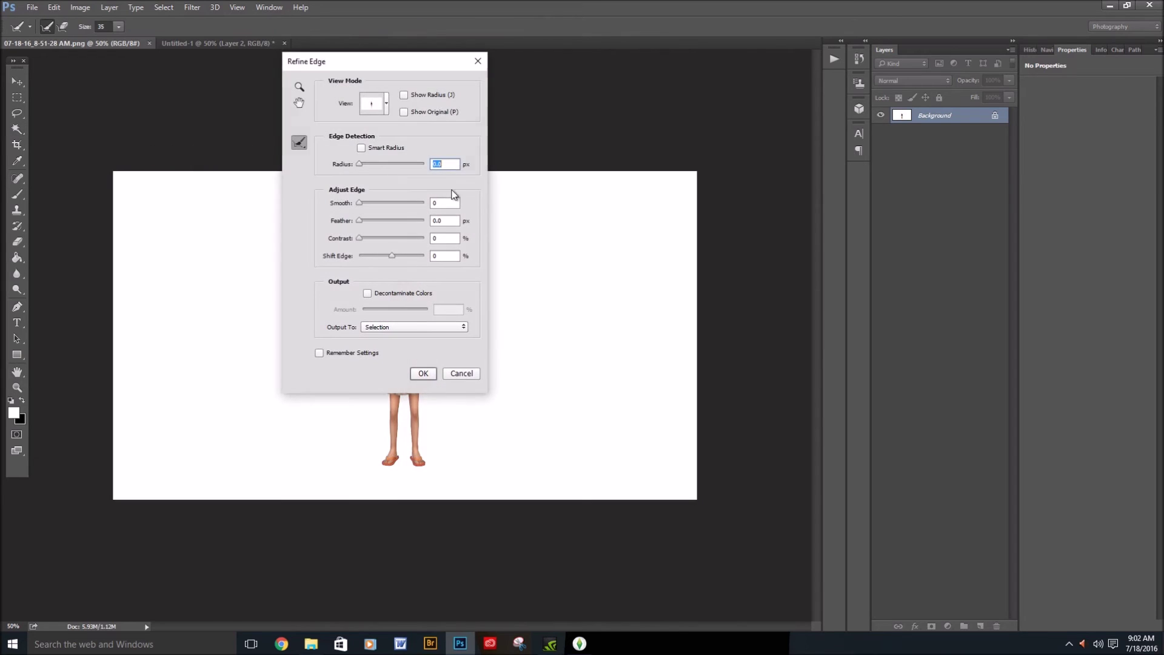
{"action": "left_click", "coordinate": [362, 203]}
{"action": "type", "text": "3"}
{"action": "left_click", "coordinate": [361, 220]}
{"action": "left_click", "coordinate": [422, 373]}
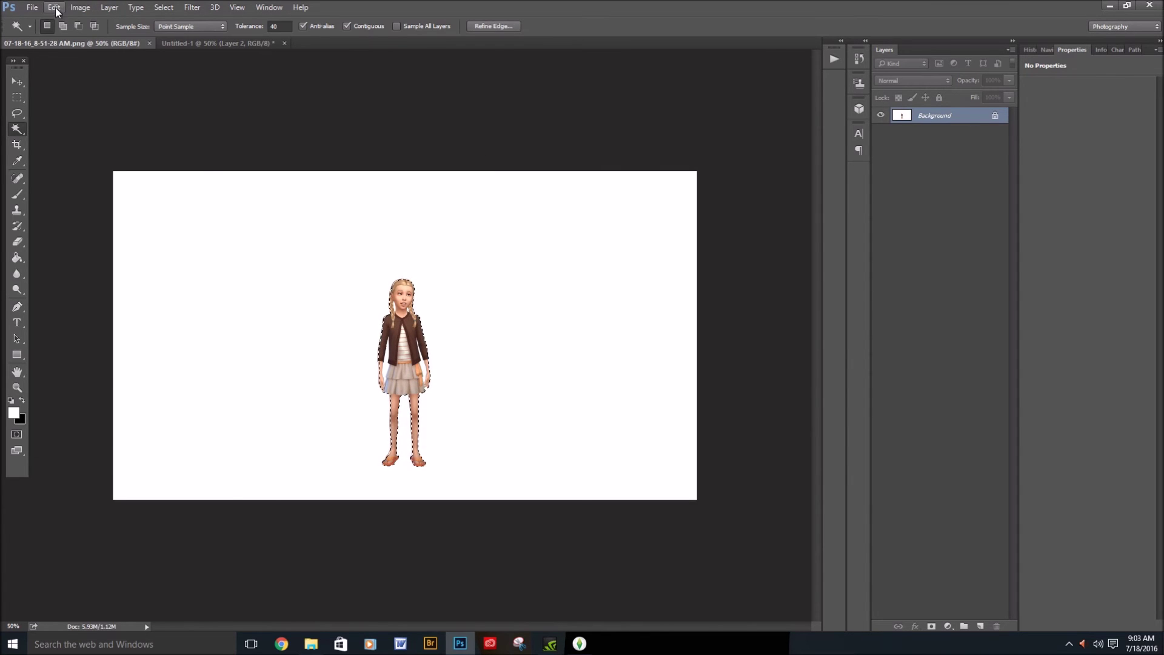
Copy the selected braided girl, paste her into Untitled-1 and place her in front between the men in green and pink shirts
{"action": "left_click", "coordinate": [55, 7]}
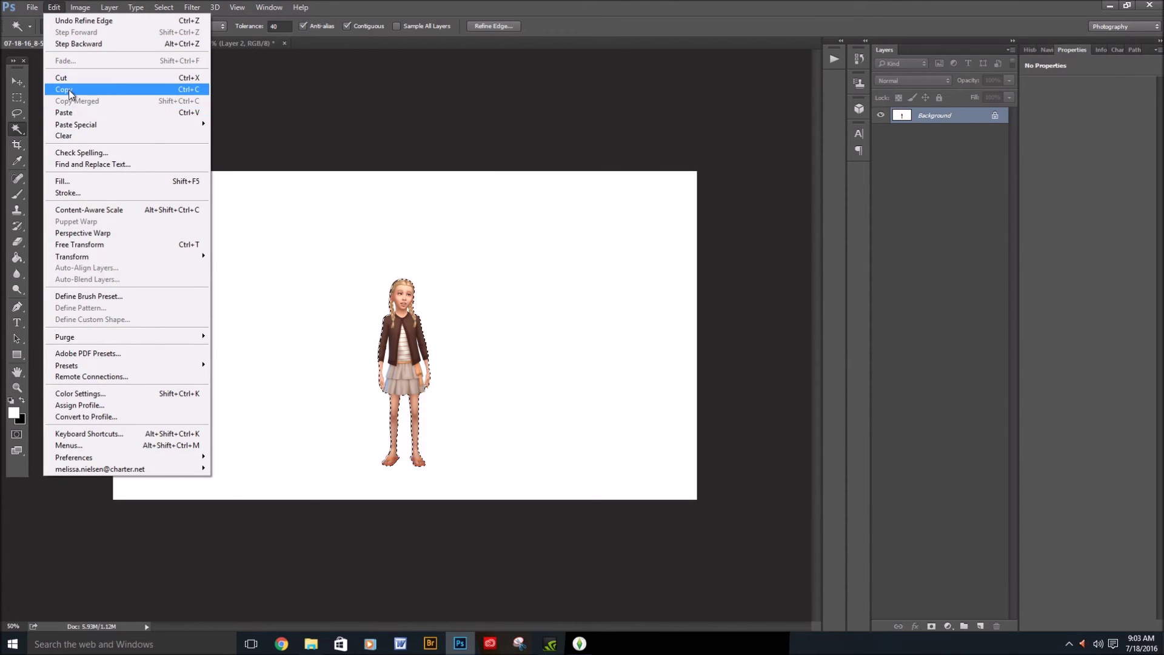
{"action": "left_click", "coordinate": [66, 89]}
{"action": "left_click", "coordinate": [237, 45]}
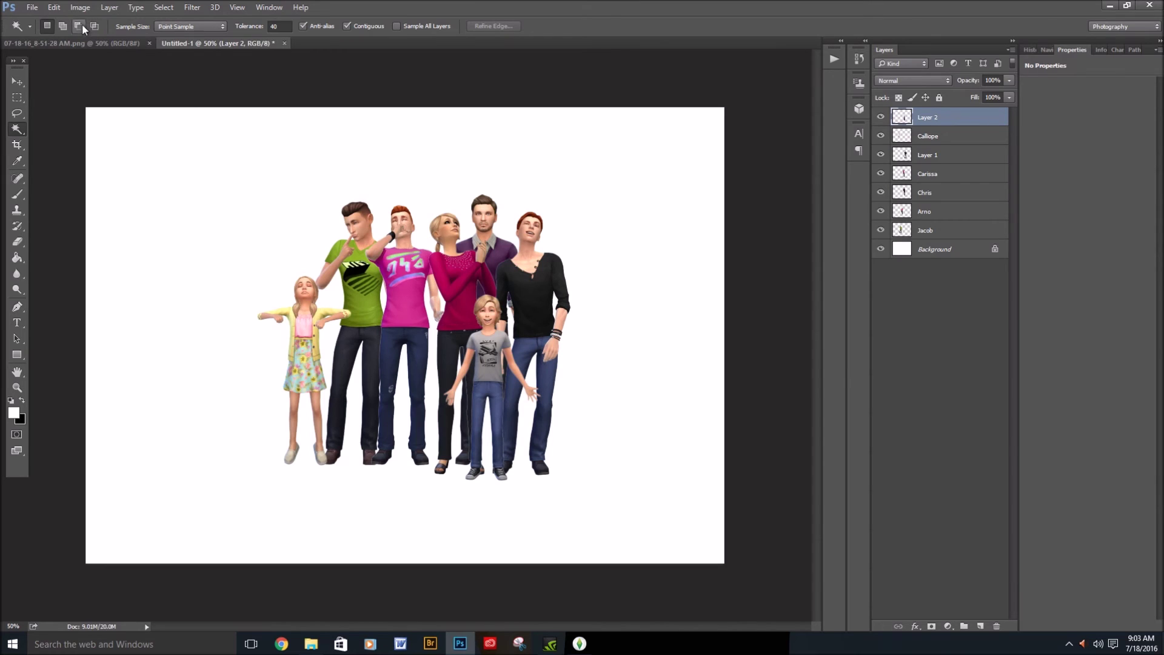
{"action": "left_click", "coordinate": [54, 7]}
{"action": "left_click", "coordinate": [67, 111]}
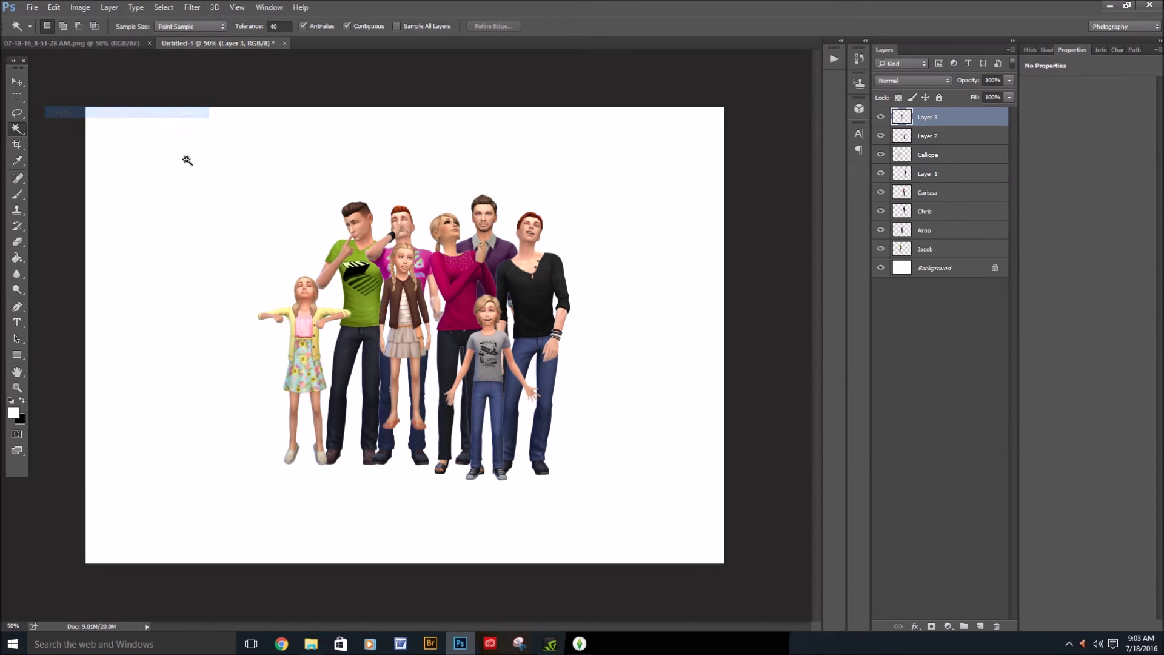
{"action": "left_click", "coordinate": [17, 82]}
{"action": "left_click_drag", "start_coordinate": [402, 333], "coordinate": [387, 380]}
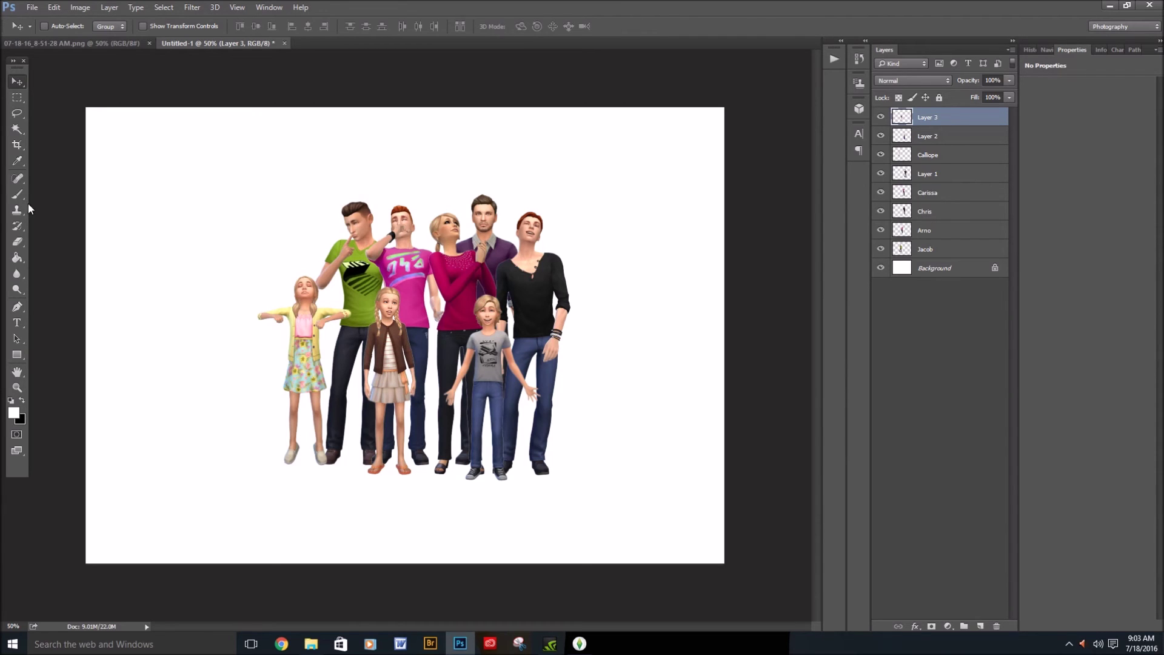
Cut the white gaps between the braided girl's arms and body, and move her in front between the man in pink and the blonde woman
{"action": "left_click", "coordinate": [17, 129]}
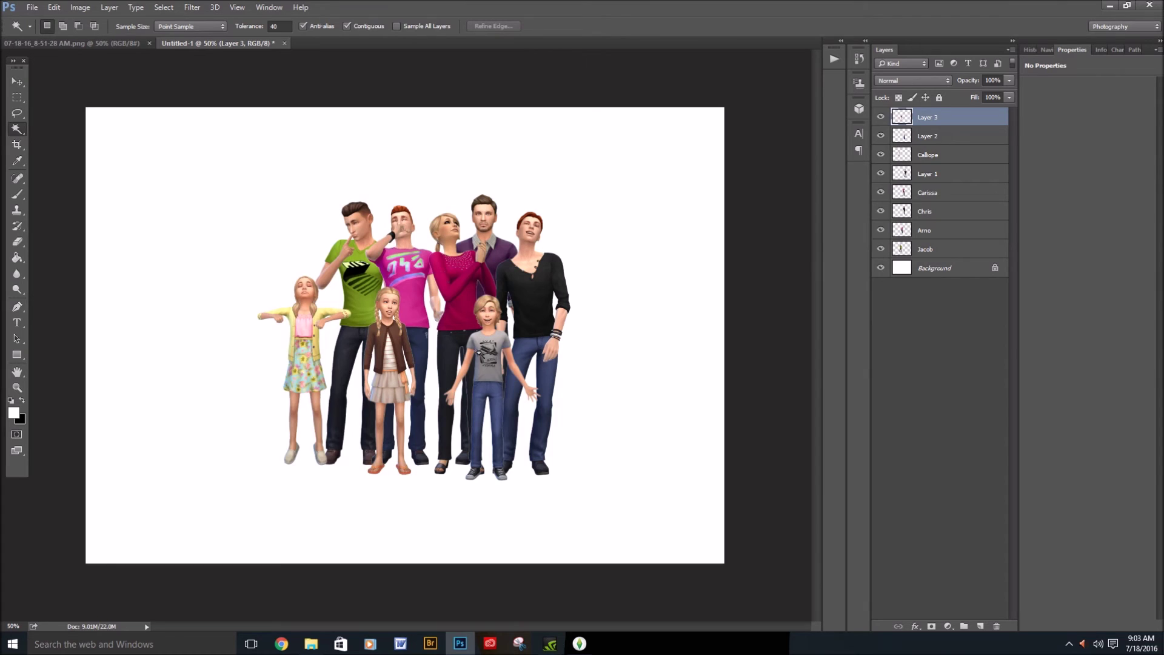
{"action": "left_click", "coordinate": [372, 377]}
{"action": "left_click", "coordinate": [52, 7]}
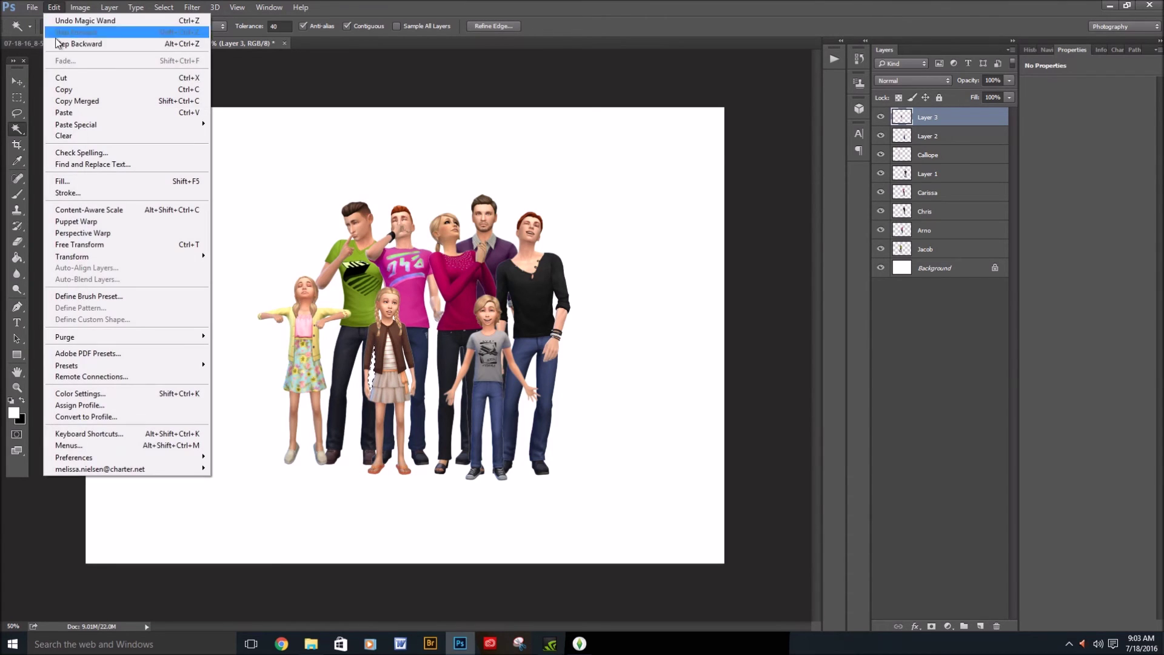
{"action": "left_click", "coordinate": [68, 78]}
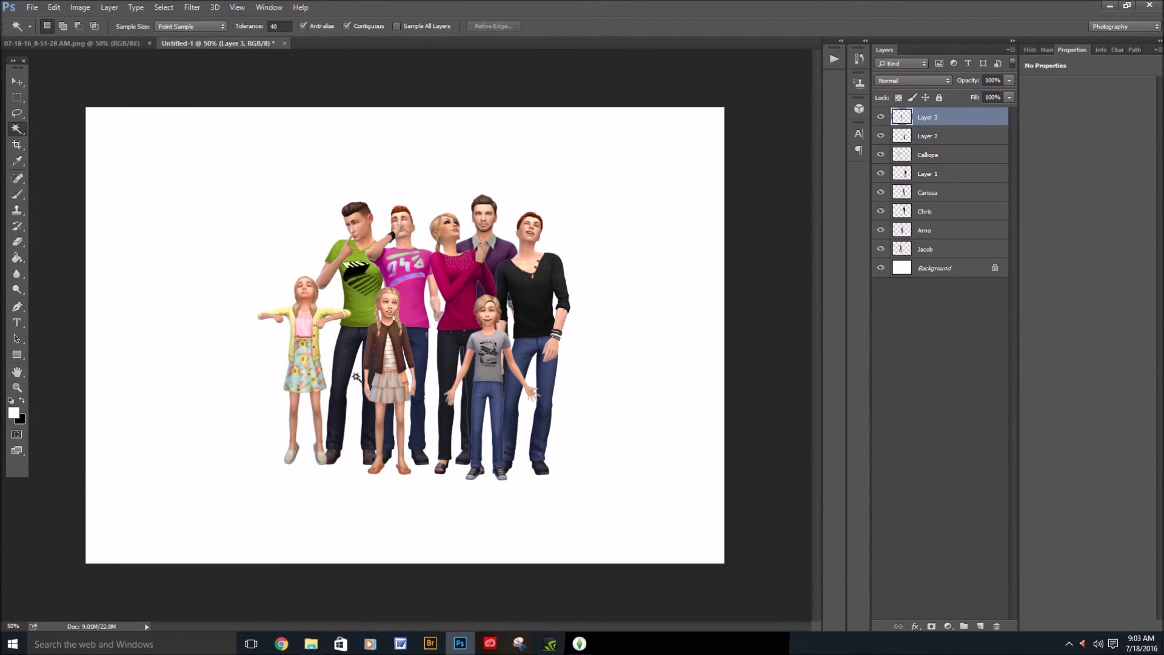
{"action": "left_click", "coordinate": [409, 374]}
{"action": "left_click", "coordinate": [54, 7]}
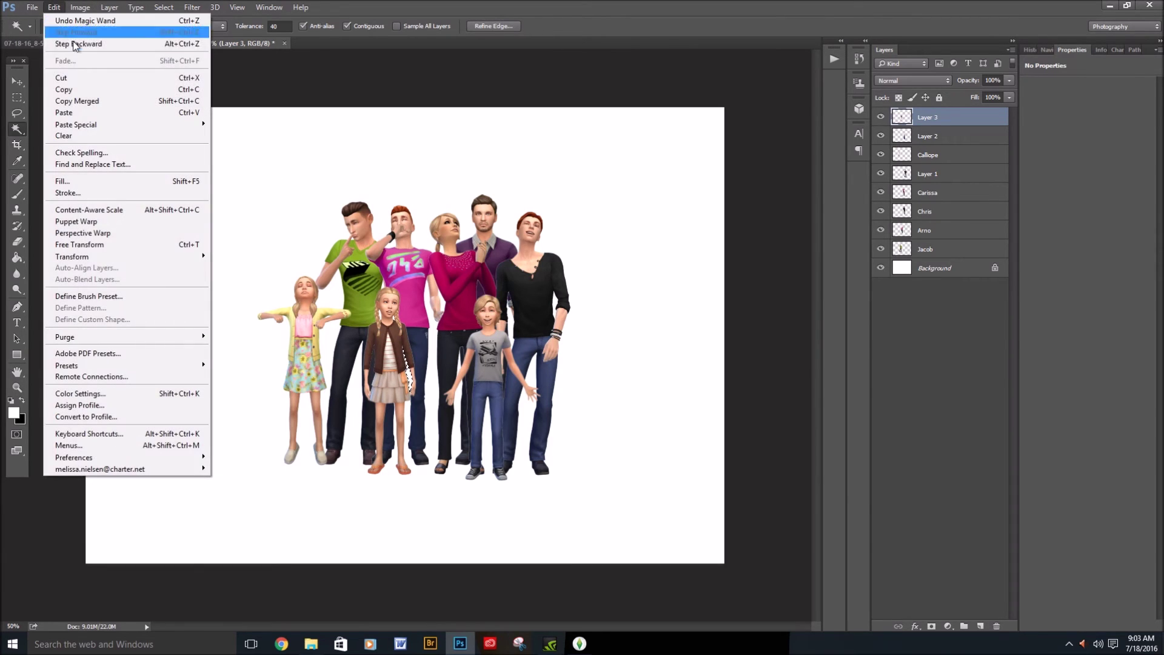
{"action": "left_click", "coordinate": [66, 78]}
{"action": "left_click", "coordinate": [17, 84]}
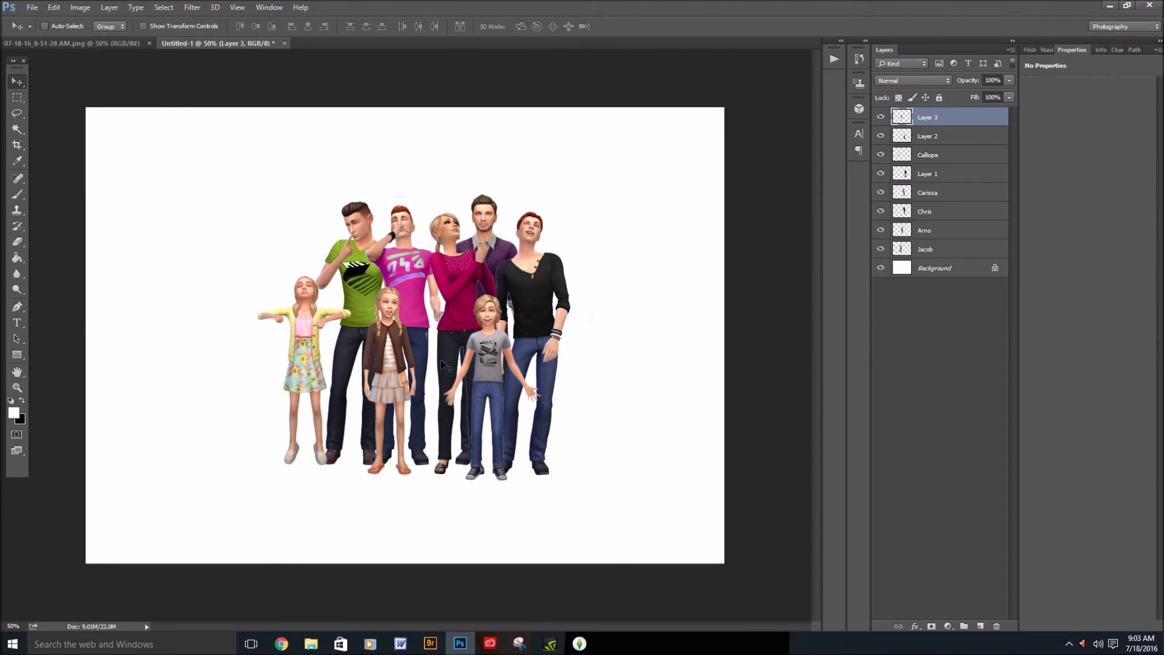
{"action": "left_click_drag", "start_coordinate": [380, 360], "coordinate": [410, 360]}
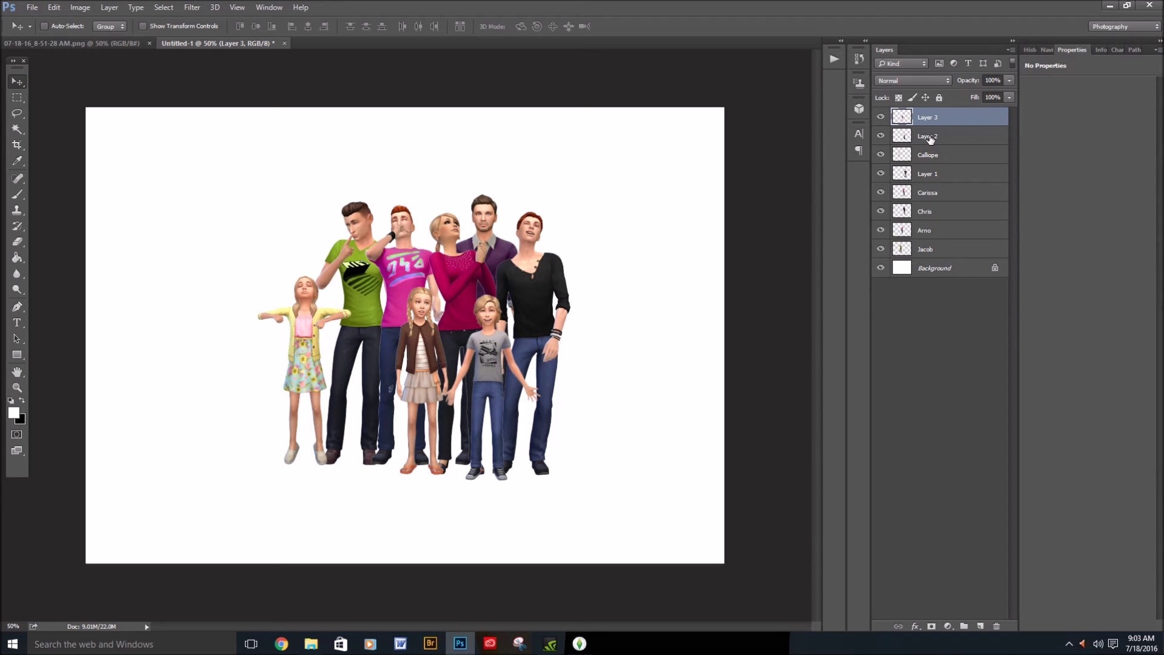
Rename Layer 2 as Jagger and Layer 3 as chyler
{"action": "left_click", "coordinate": [880, 136]}
{"action": "left_click", "coordinate": [880, 136]}
{"action": "double_click", "coordinate": [943, 137]}
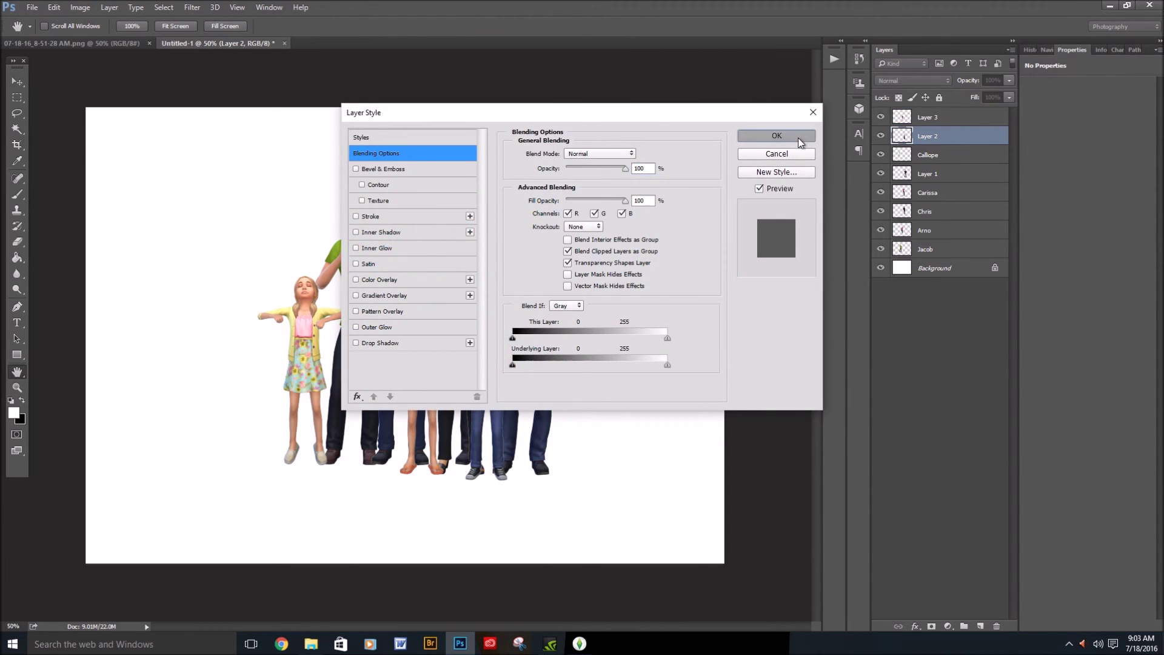
{"action": "left_click", "coordinate": [800, 143]}
{"action": "double_click", "coordinate": [928, 137]}
{"action": "key", "text": "BackSpace"}
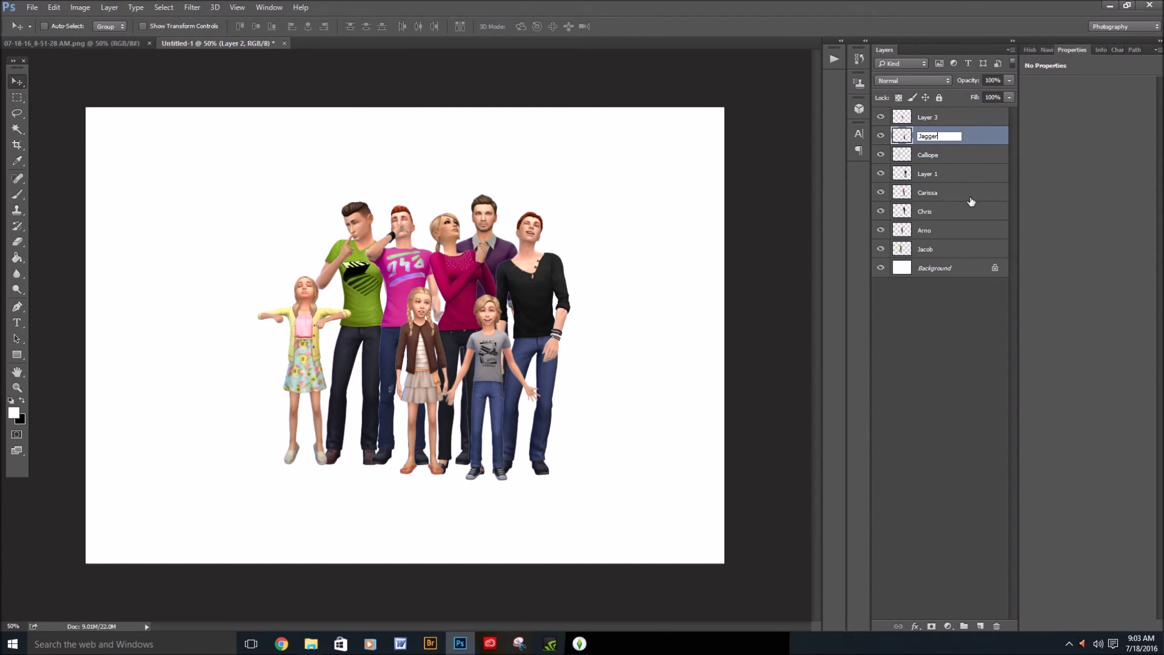
{"action": "key", "text": "Return"}
{"action": "double_click", "coordinate": [928, 117]}
{"action": "key", "text": "BackSpace"}
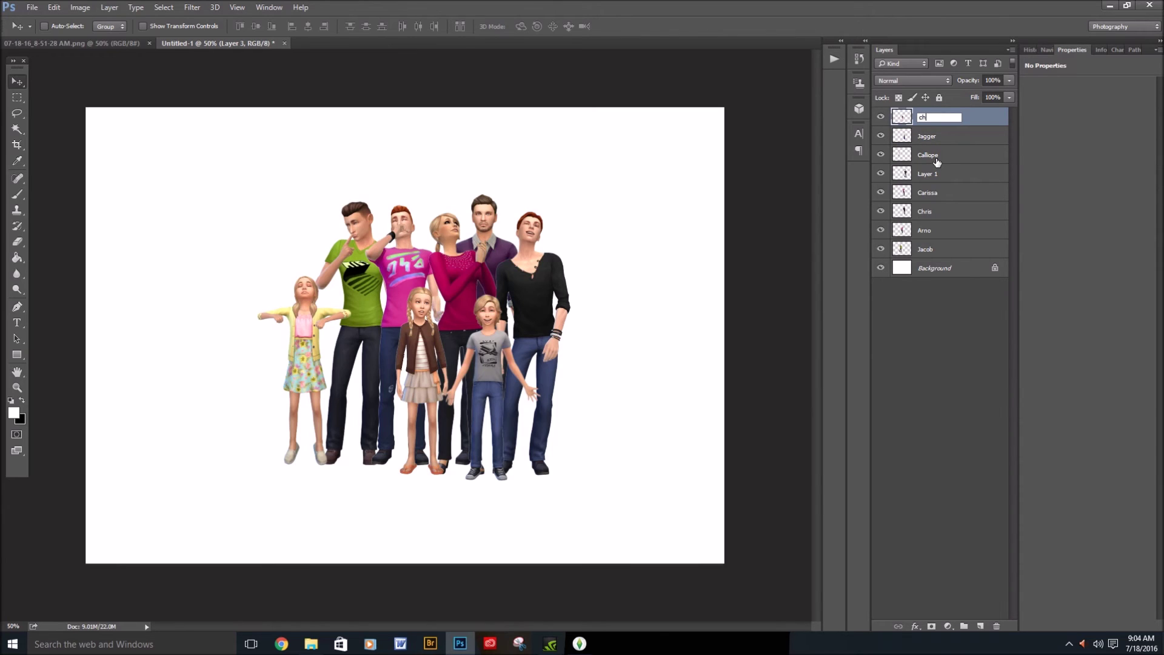
{"action": "key", "text": "Return"}
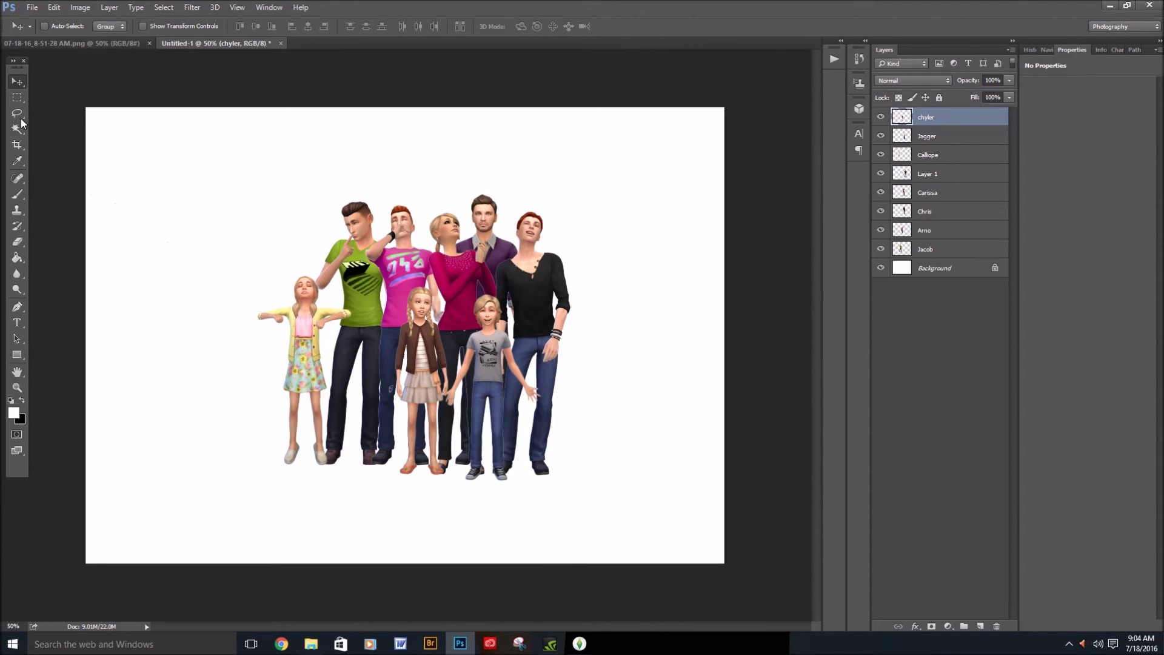
Move the boy in the gray T-shirt slightly up and over in front of the man in black
{"action": "left_click", "coordinate": [931, 136]}
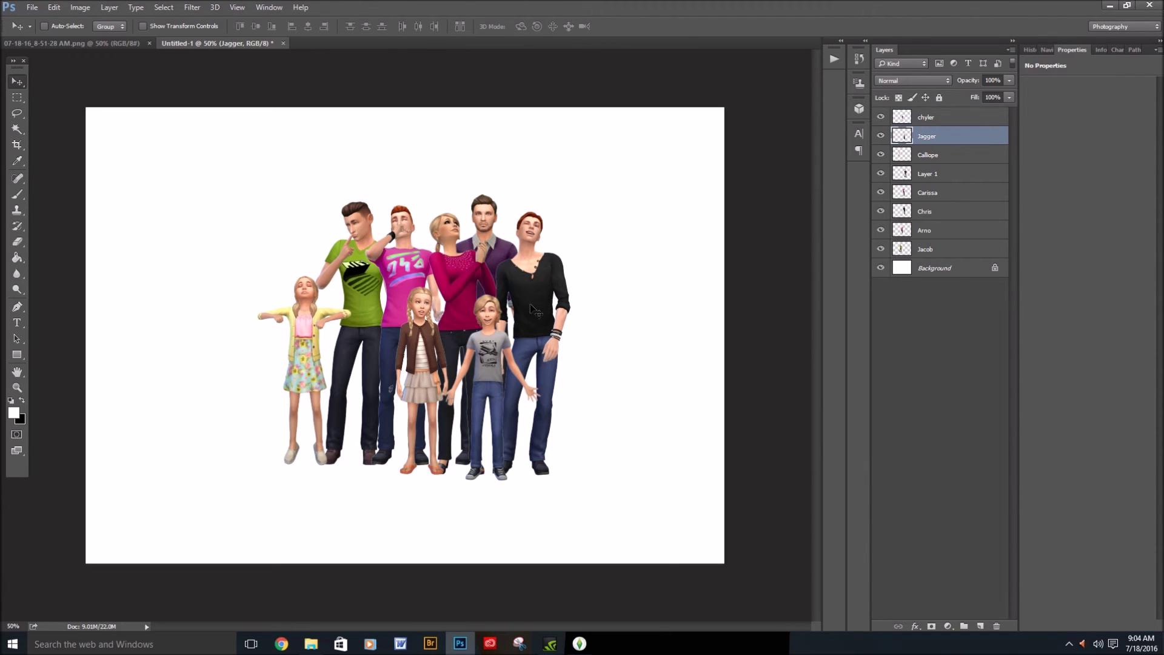
{"action": "left_click_drag", "start_coordinate": [501, 355], "coordinate": [525, 358]}
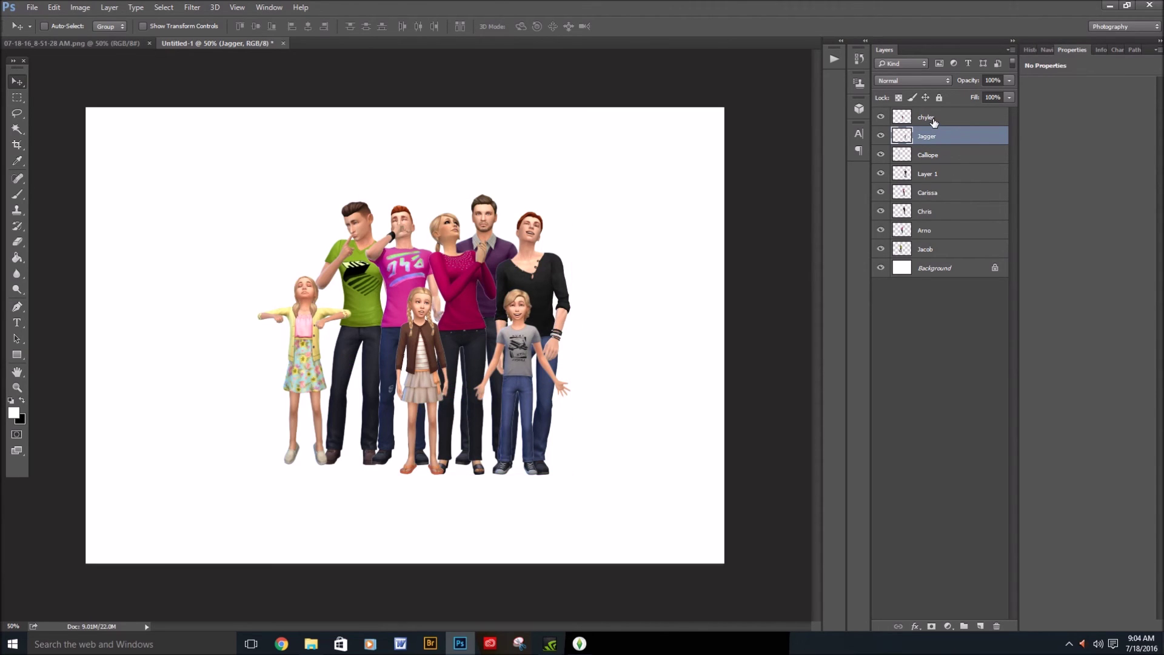
Place the girl in the yellow cardigan between the braided girl and the boy, and bring her layer to the top of the stack
{"action": "left_click", "coordinate": [927, 155]}
{"action": "left_click_drag", "start_coordinate": [291, 356], "coordinate": [450, 363]}
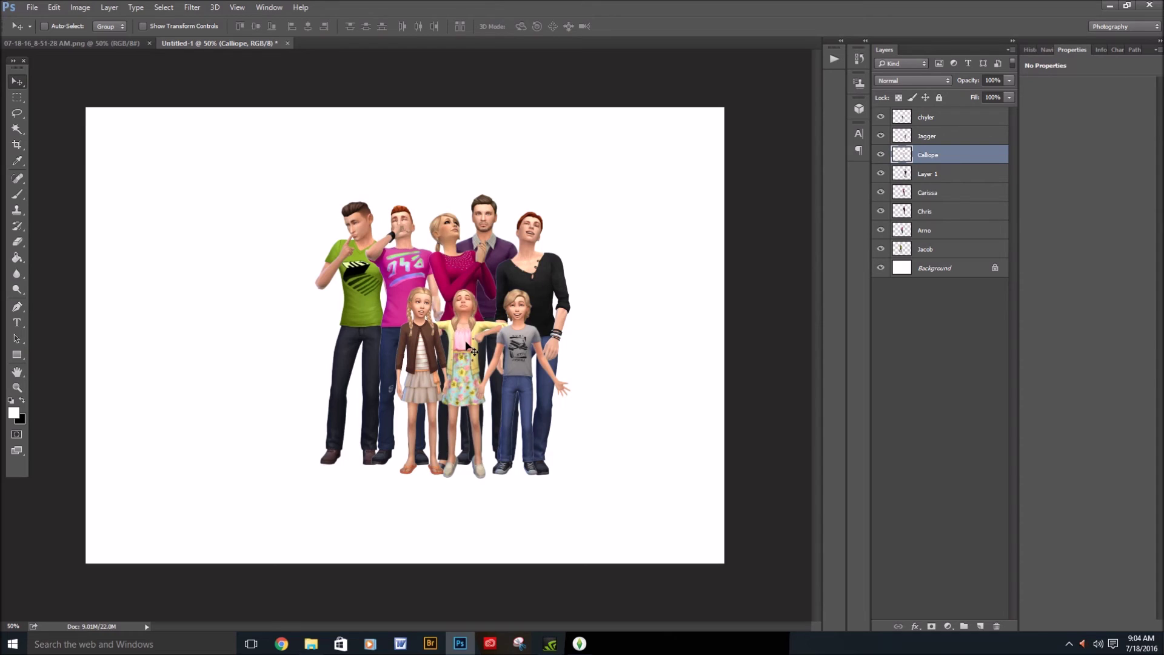
{"action": "key", "text": "shift+Right"}
{"action": "key", "text": "shift+Right"}
{"action": "key", "text": "Right"}
{"action": "key", "text": "Right"}
{"action": "key", "text": "Right"}
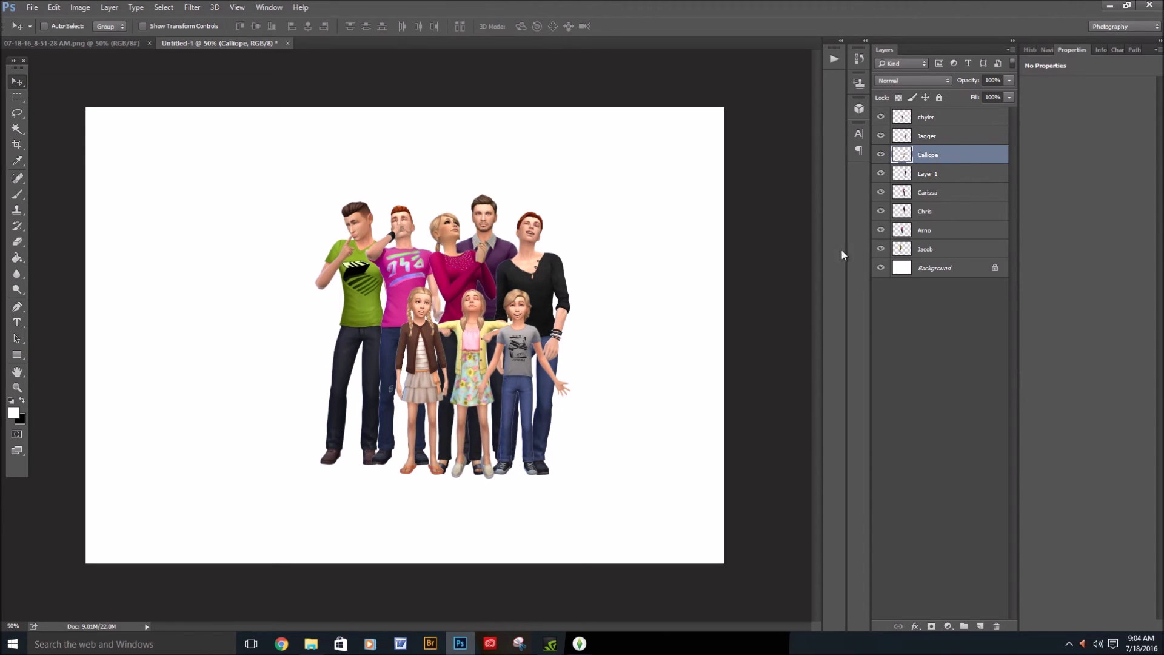
{"action": "left_click_drag", "start_coordinate": [947, 155], "coordinate": [939, 113]}
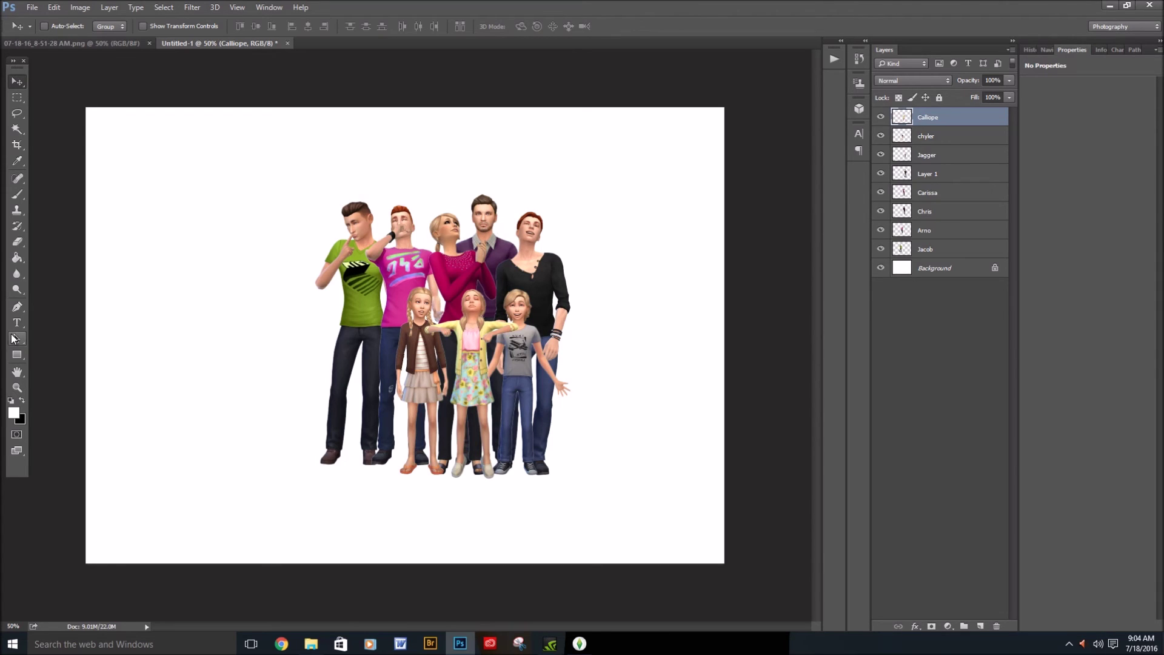
Crop the canvas to a smaller frame around the family group, leaving a white margin on all sides
{"action": "left_click", "coordinate": [17, 145]}
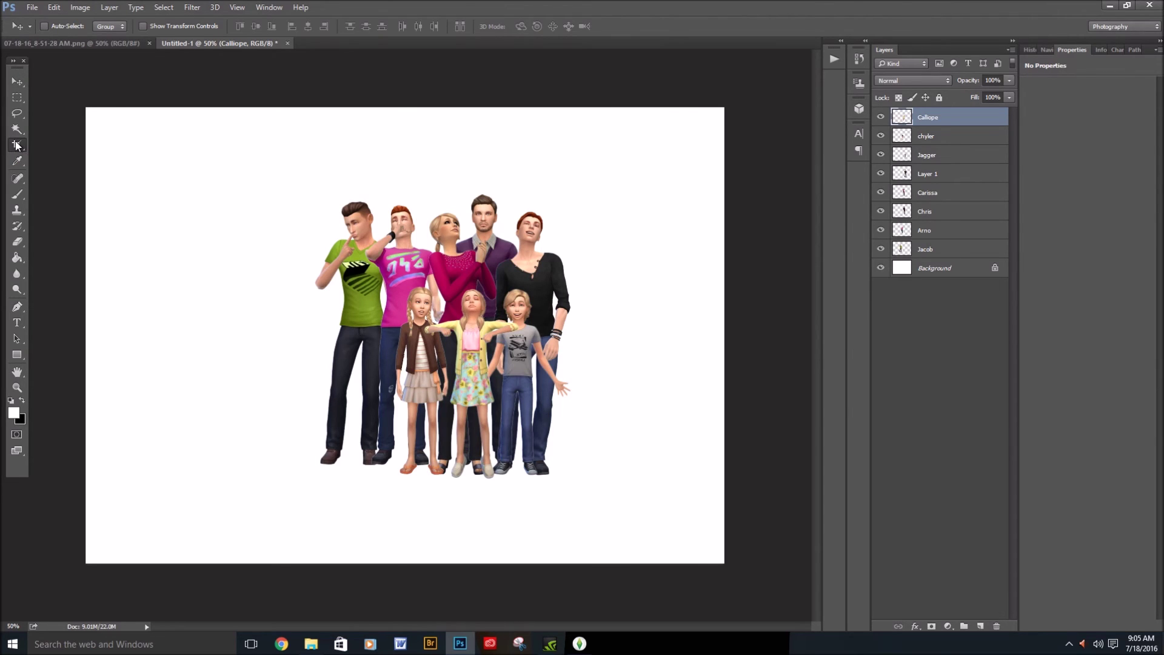
{"action": "left_click_drag", "start_coordinate": [295, 161], "coordinate": [646, 522]}
{"action": "left_click_drag", "start_coordinate": [655, 520], "coordinate": [655, 506]}
{"action": "left_click_drag", "start_coordinate": [229, 335], "coordinate": [213, 344]}
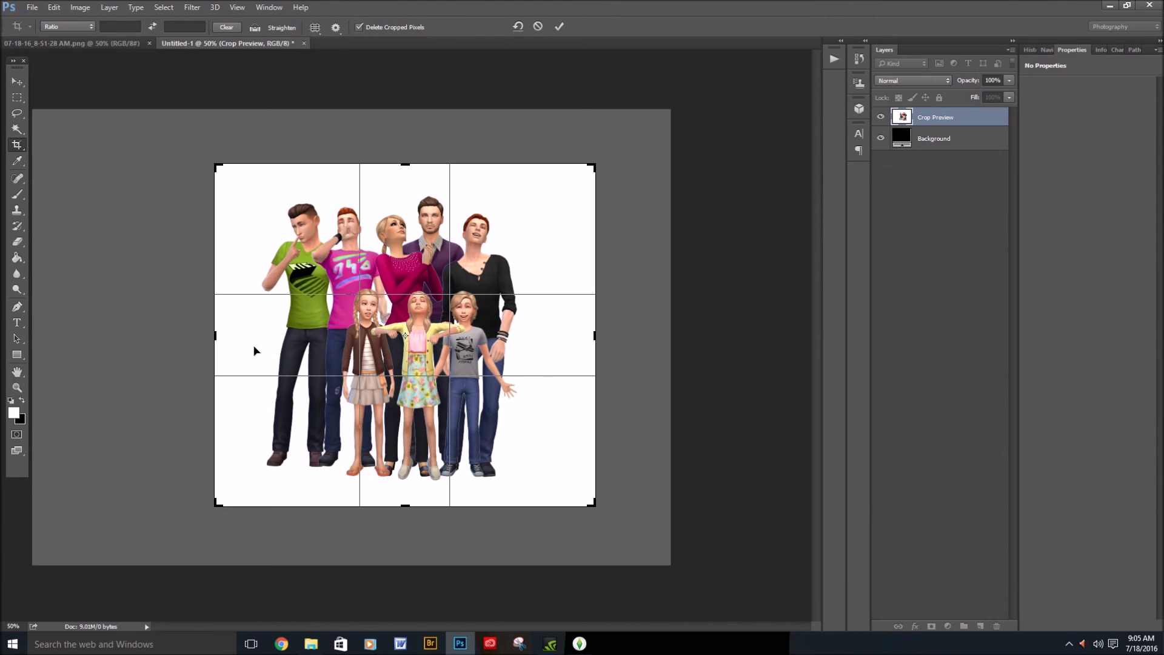
{"action": "left_click", "coordinate": [558, 26]}
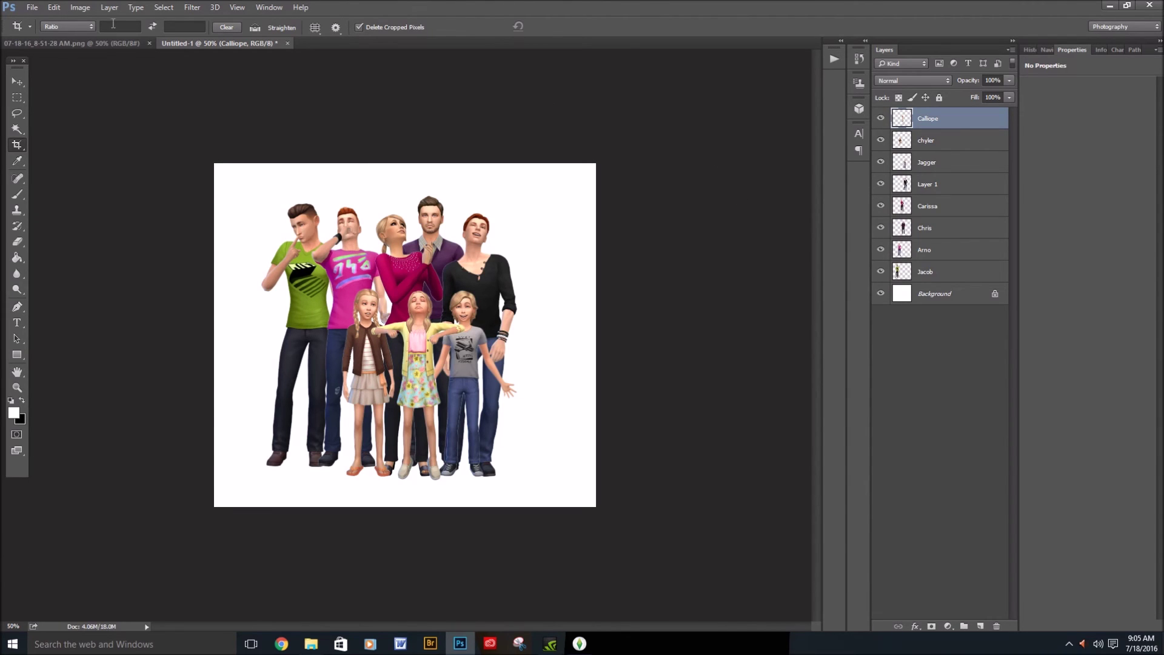
Merge all visible layers of the family portrait into one
{"action": "left_click", "coordinate": [17, 82]}
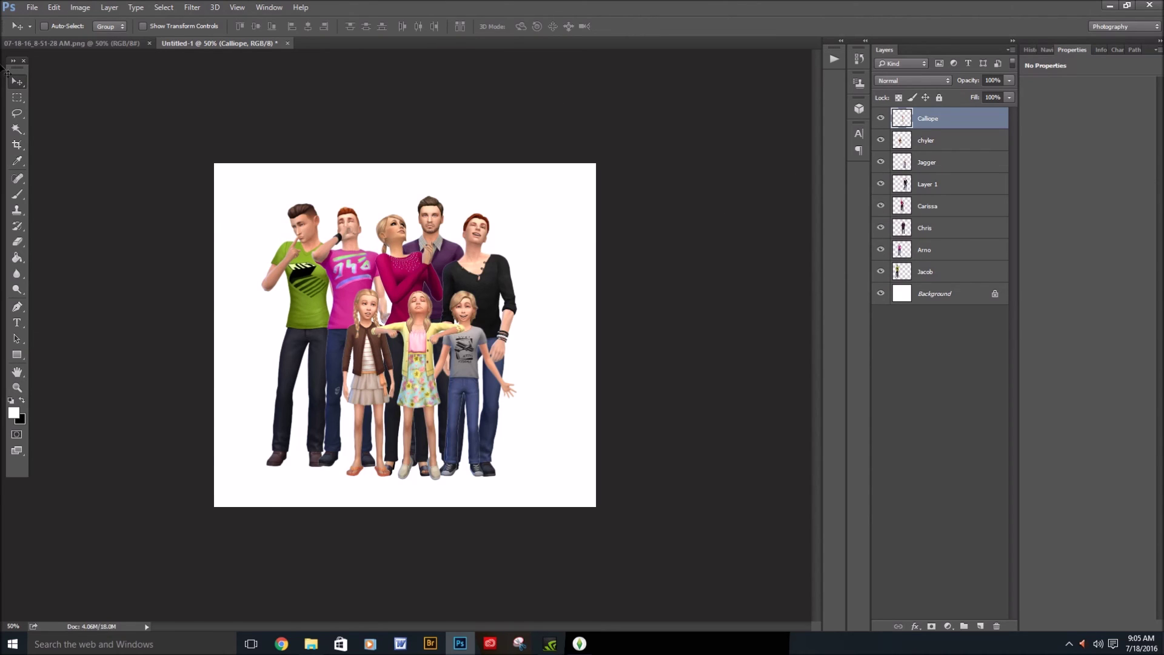
{"action": "left_click", "coordinate": [110, 7]}
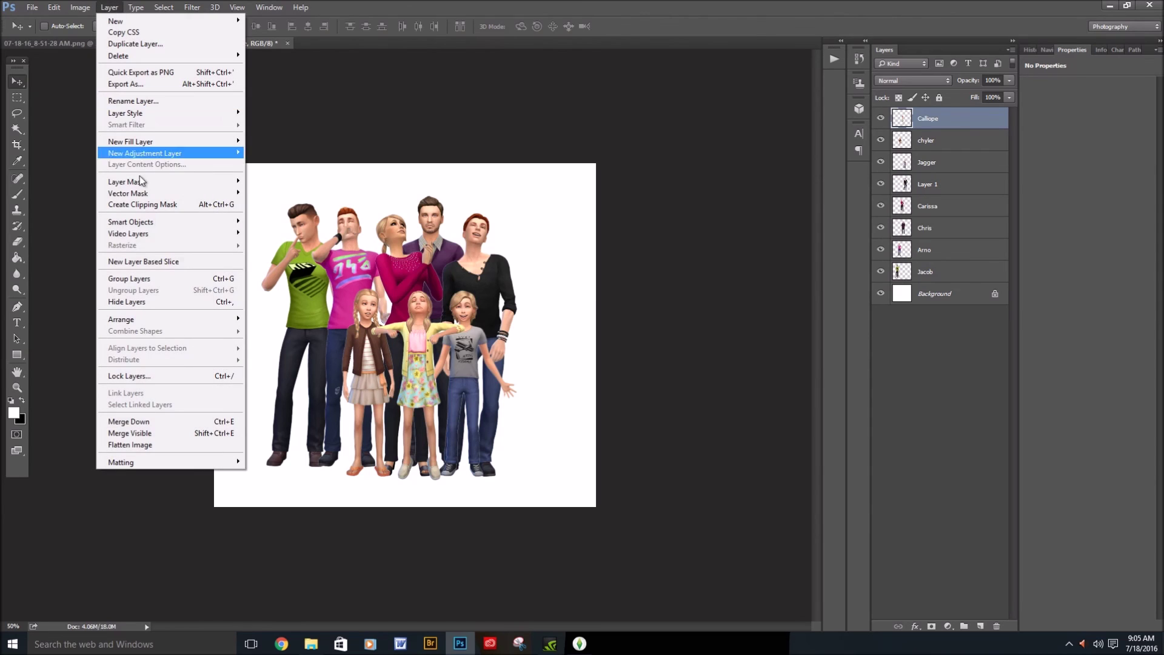
{"action": "left_click", "coordinate": [143, 431]}
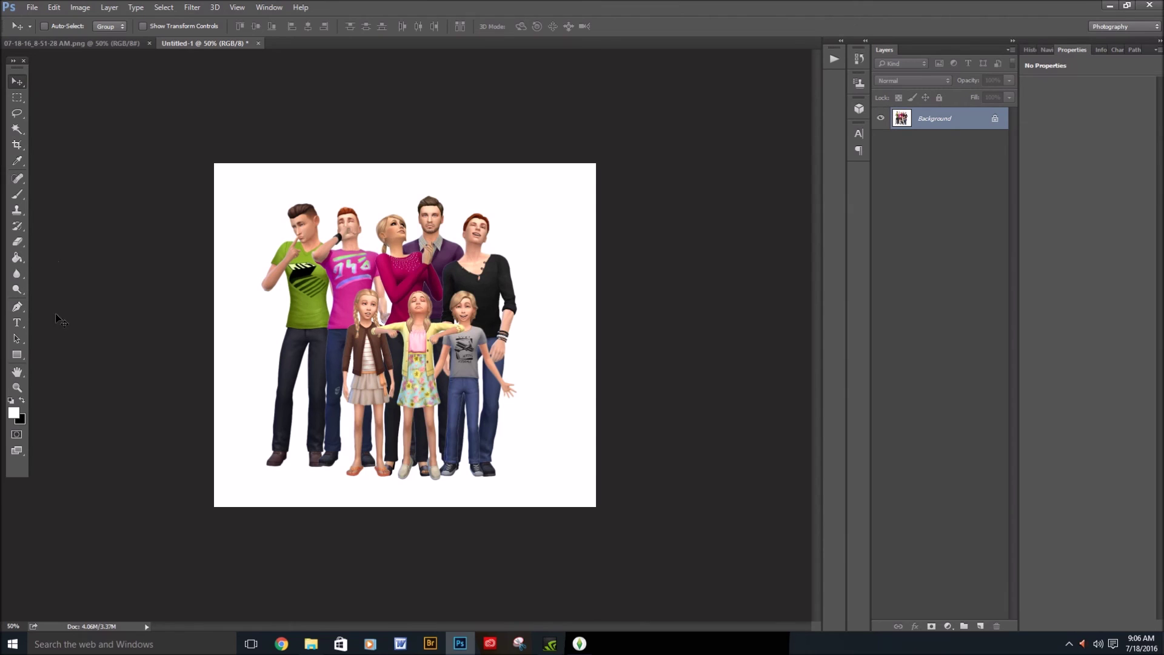
Add a Levels adjustment layer above the merged portrait and set its black input level to 9, judging it at 100% view
{"action": "left_click", "coordinate": [18, 389]}
{"action": "right_click", "coordinate": [334, 354]}
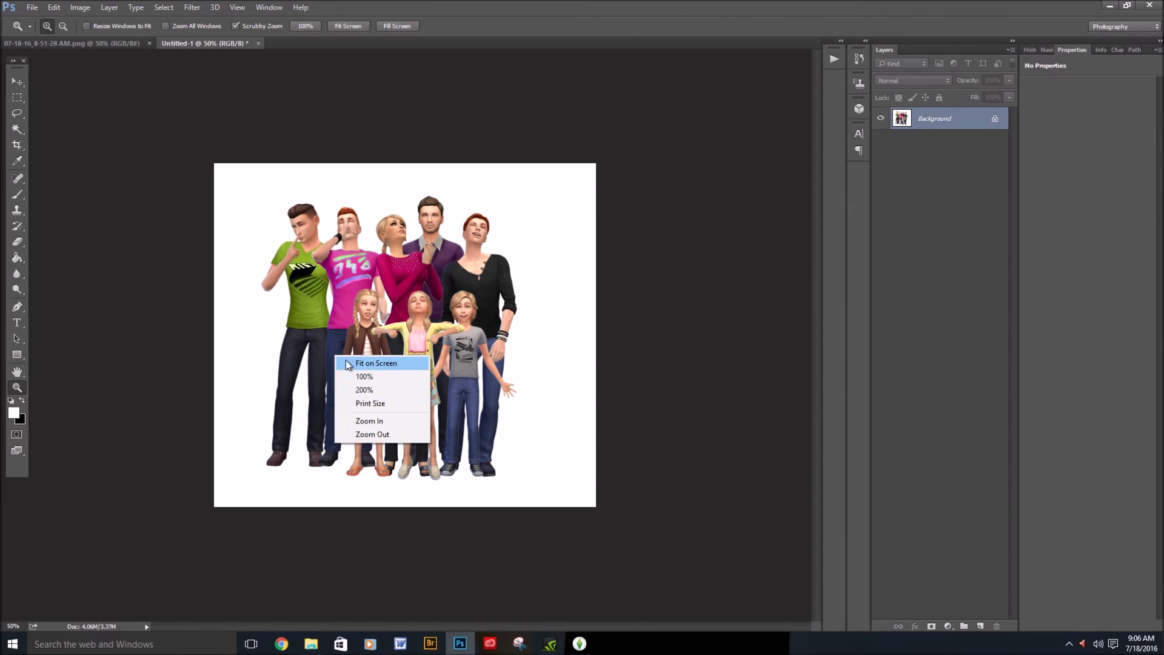
{"action": "left_click", "coordinate": [363, 376]}
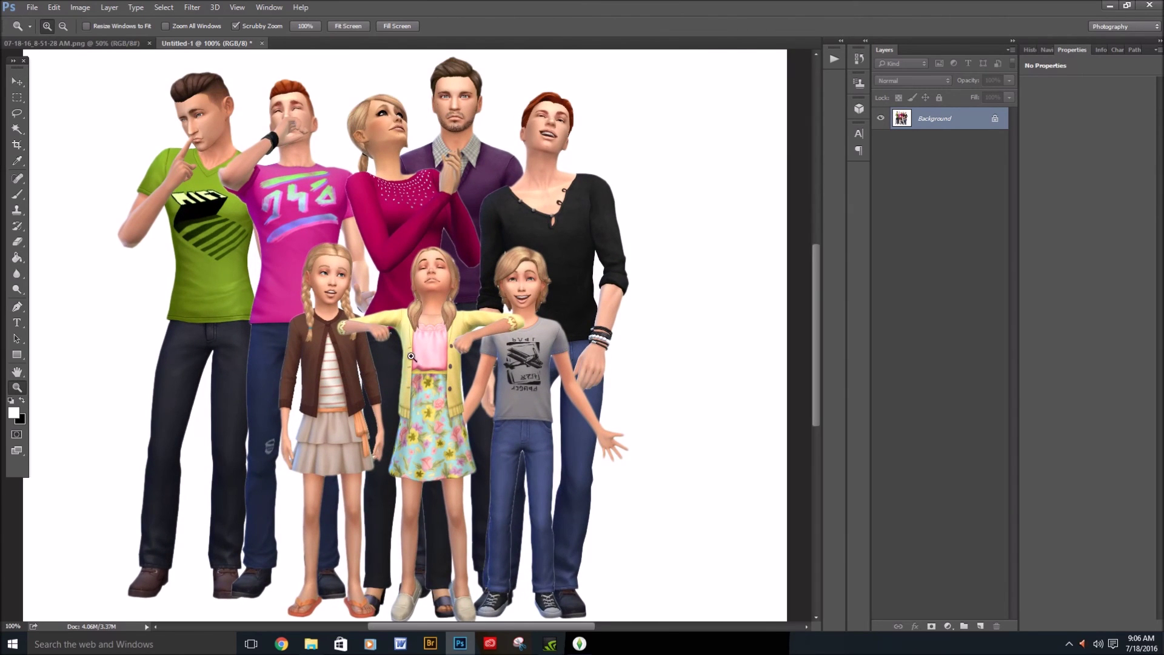
{"action": "scroll", "coordinate": [630, 306], "scroll_direction": "up", "scroll_amount": 1}
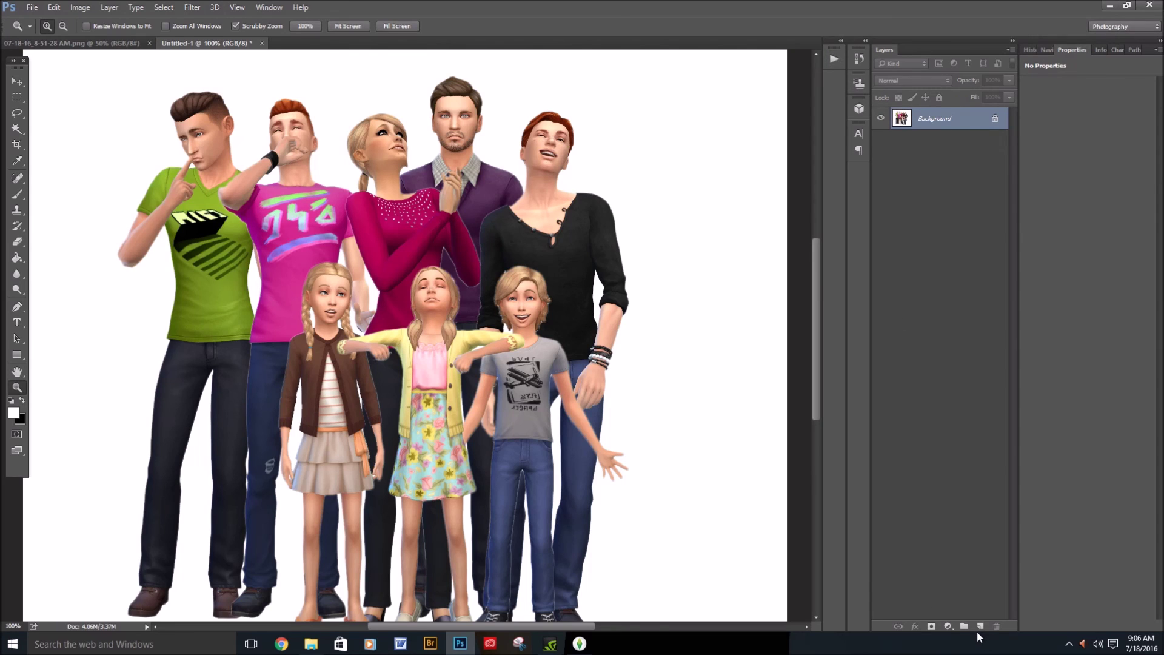
{"action": "left_click", "coordinate": [947, 626]}
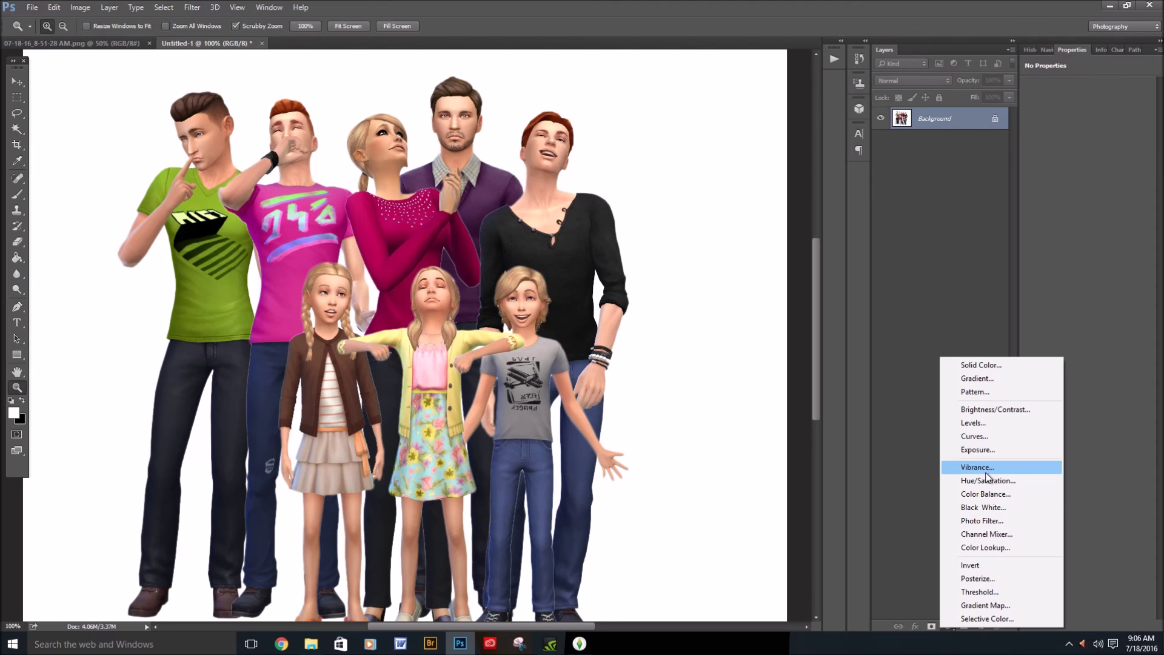
{"action": "left_click", "coordinate": [972, 423]}
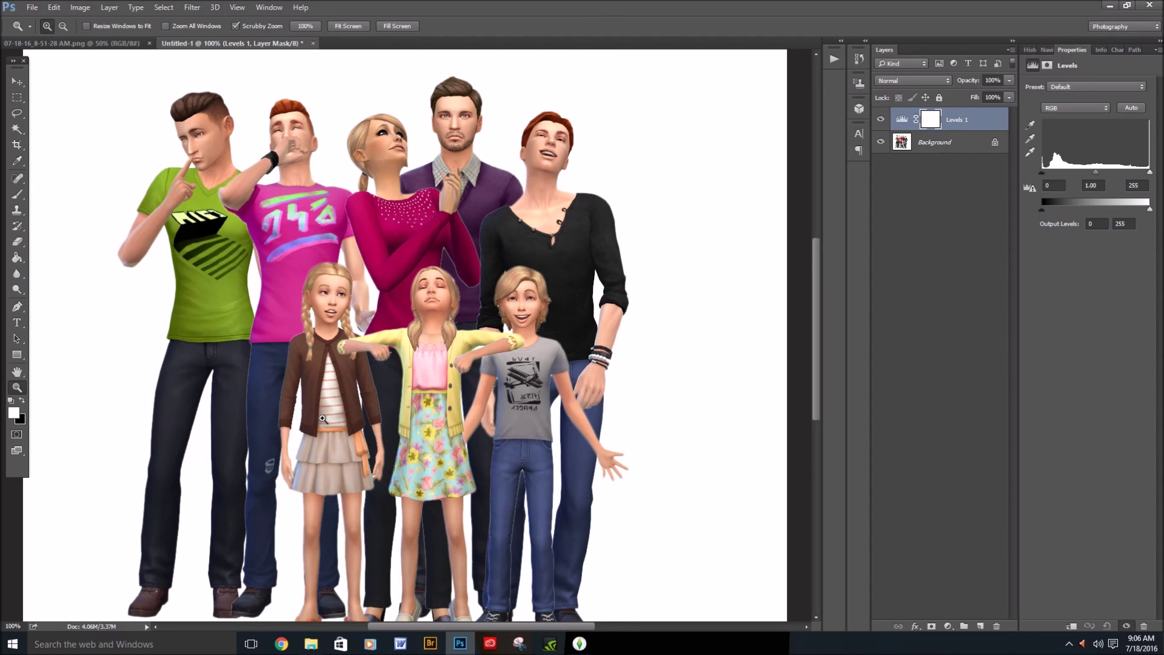
{"action": "left_click_drag", "start_coordinate": [1045, 172], "coordinate": [1045, 174]}
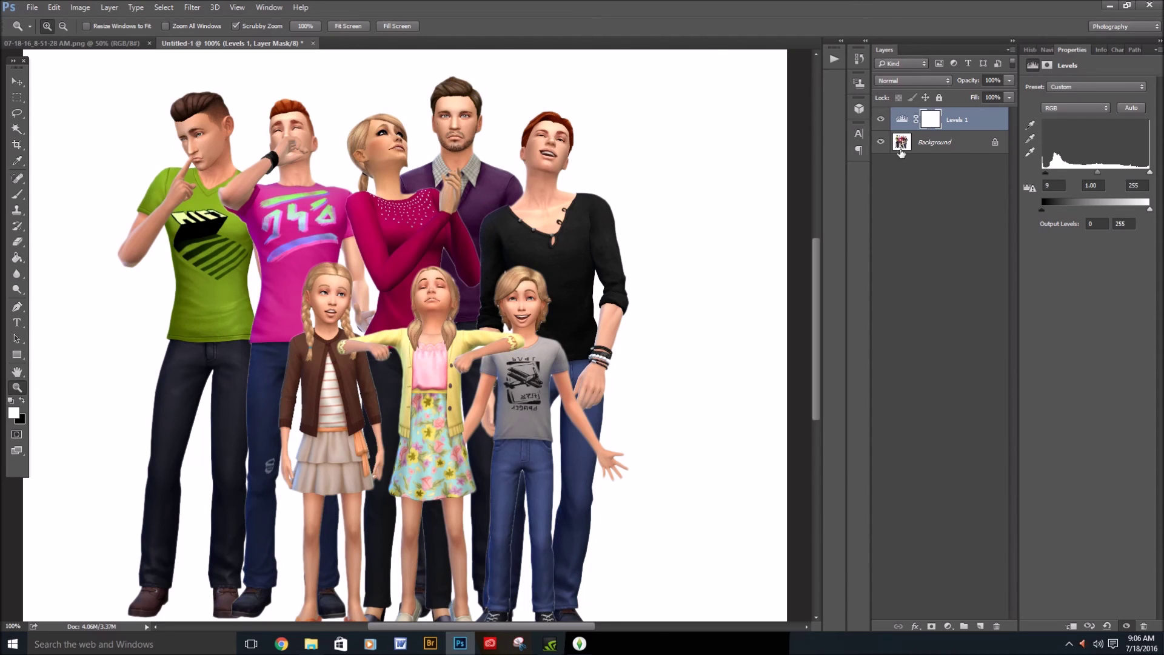
Apply Smart Sharpen to the portrait's Background layer with a low amount, 1.7 px radius, 62% noise reduction and Lens Blur removal
{"action": "left_click", "coordinate": [937, 143]}
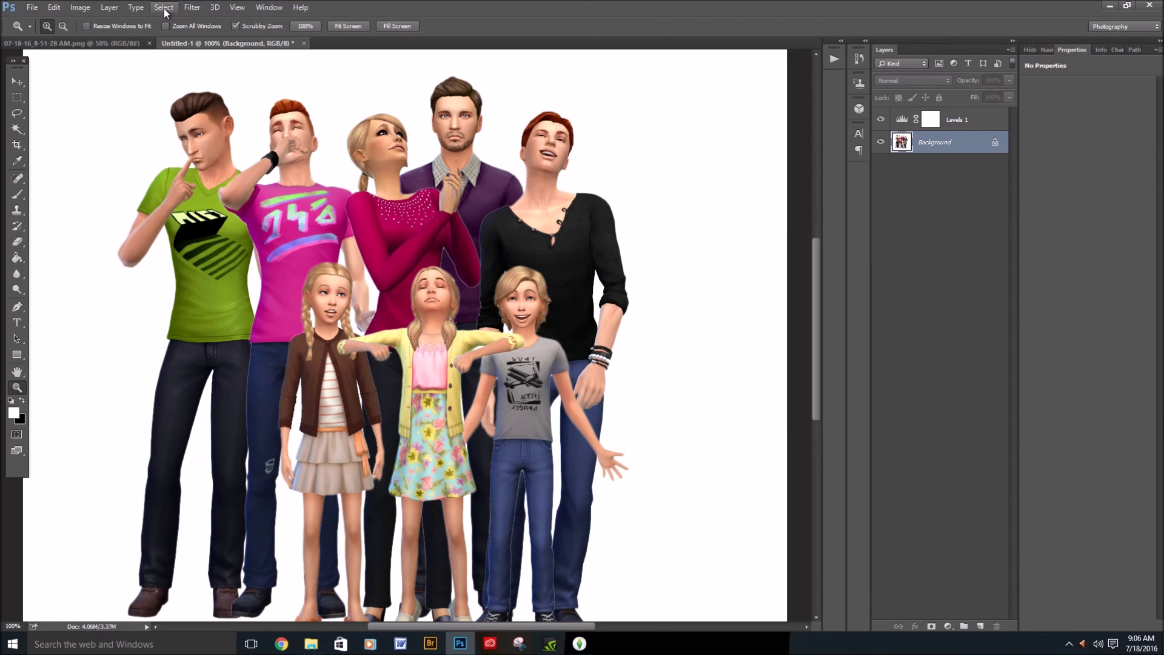
{"action": "left_click", "coordinate": [188, 9]}
{"action": "mouse_move", "coordinate": [205, 217]}
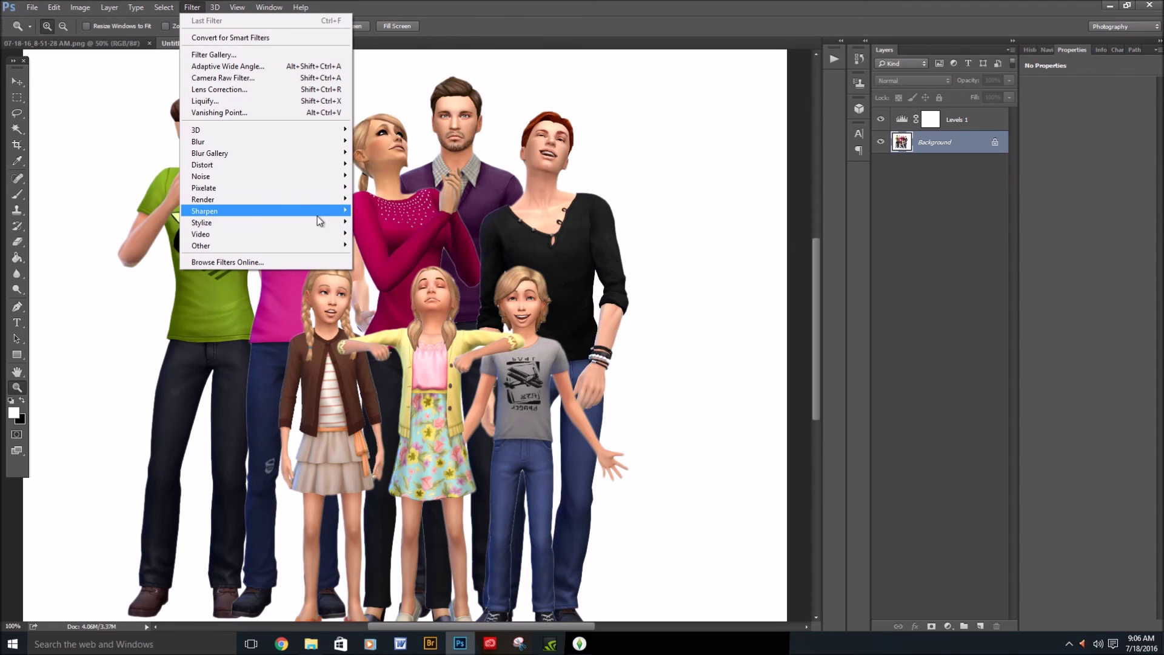
{"action": "mouse_move", "coordinate": [331, 212]}
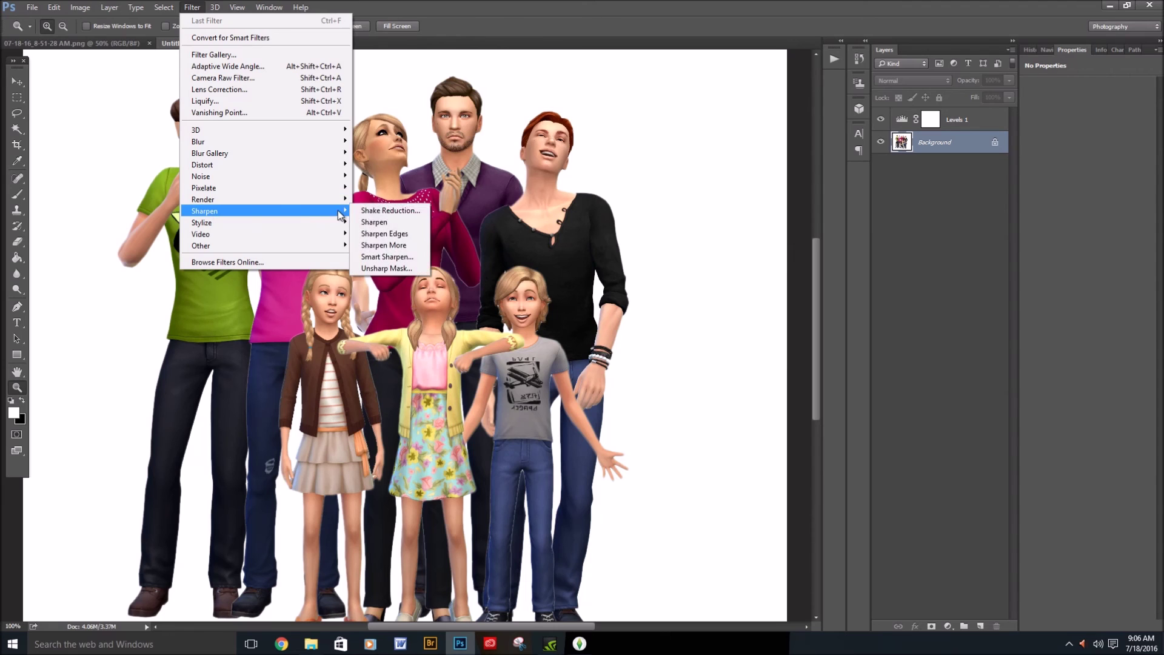
{"action": "left_click", "coordinate": [399, 256]}
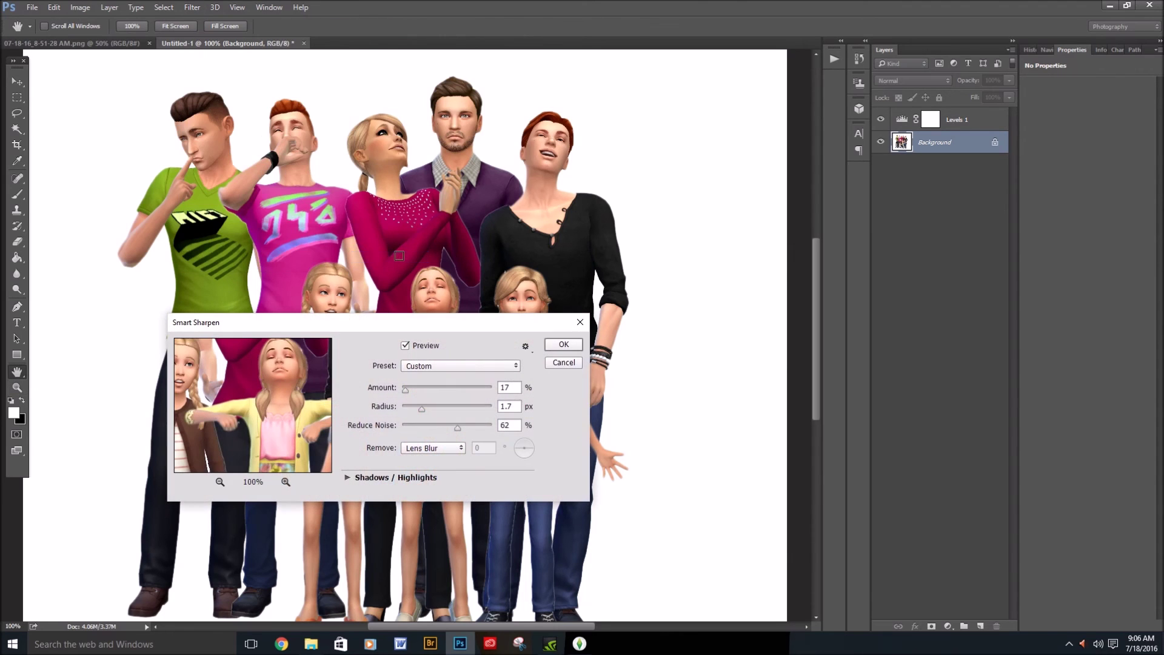
{"action": "left_click", "coordinate": [403, 389]}
{"action": "left_click", "coordinate": [407, 385]}
{"action": "left_click", "coordinate": [404, 393]}
{"action": "left_click", "coordinate": [558, 346]}
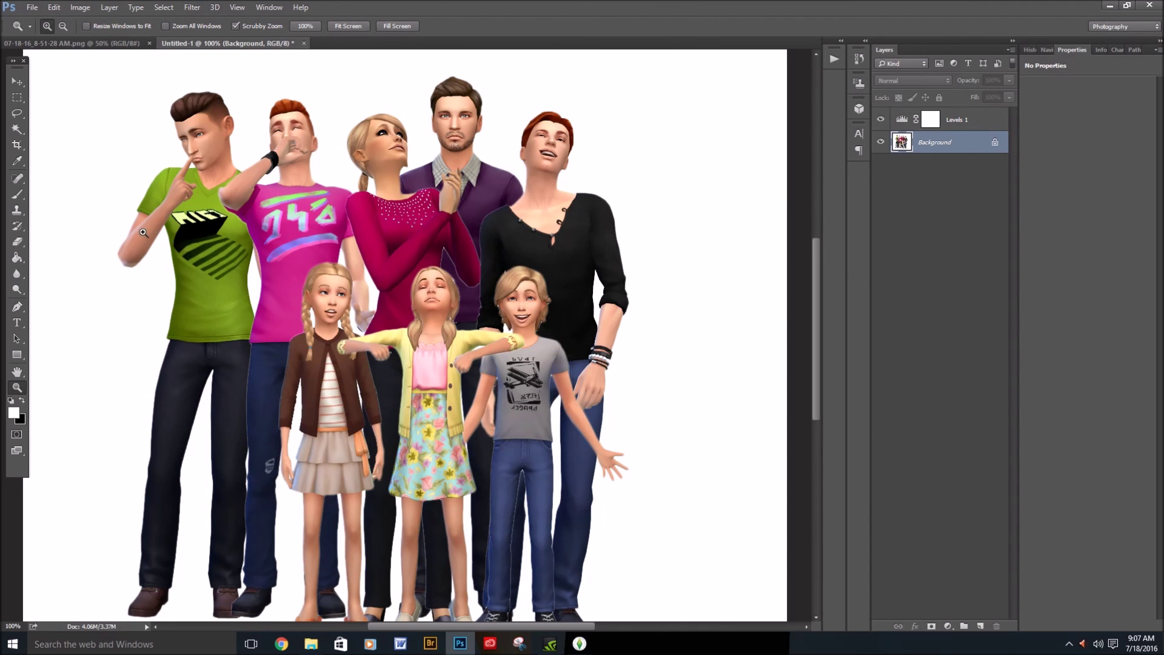
Merge the Levels adjustment and the sharpened portrait into one layer with Merge Visible
{"action": "left_click", "coordinate": [22, 86]}
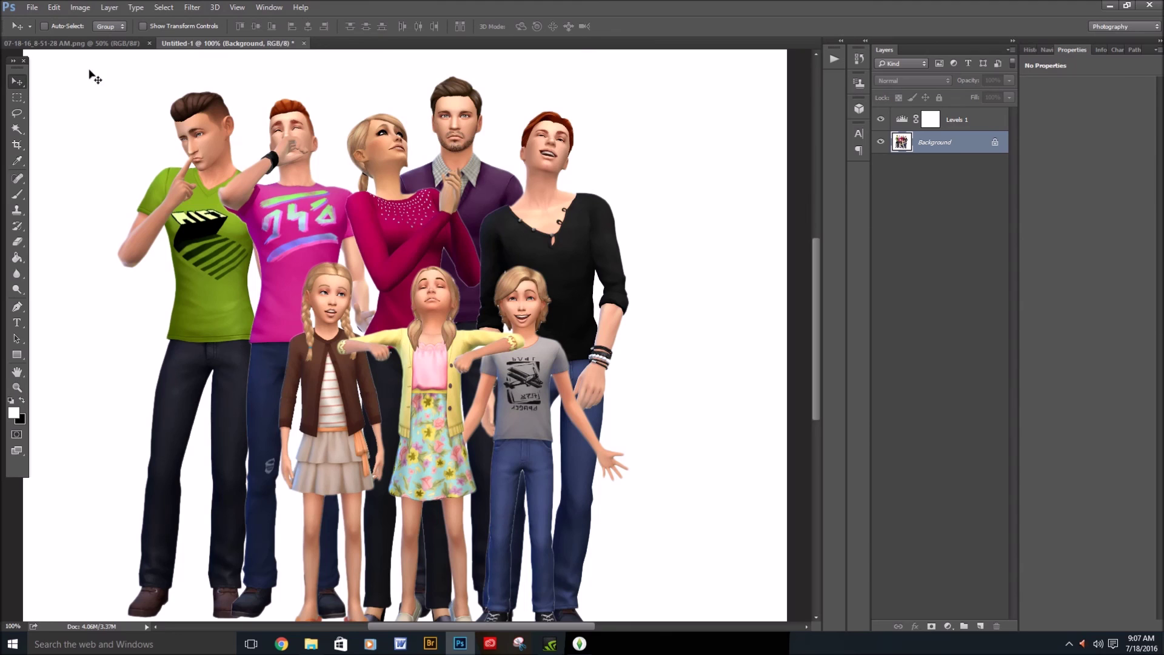
{"action": "left_click", "coordinate": [110, 7]}
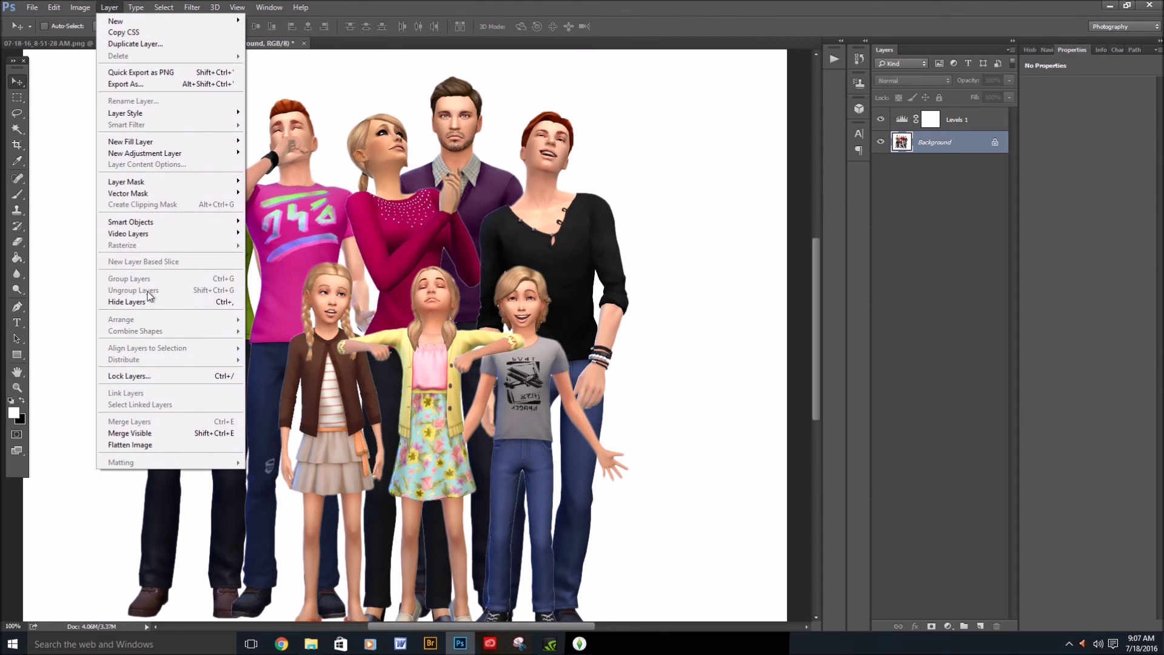
{"action": "left_click", "coordinate": [157, 434]}
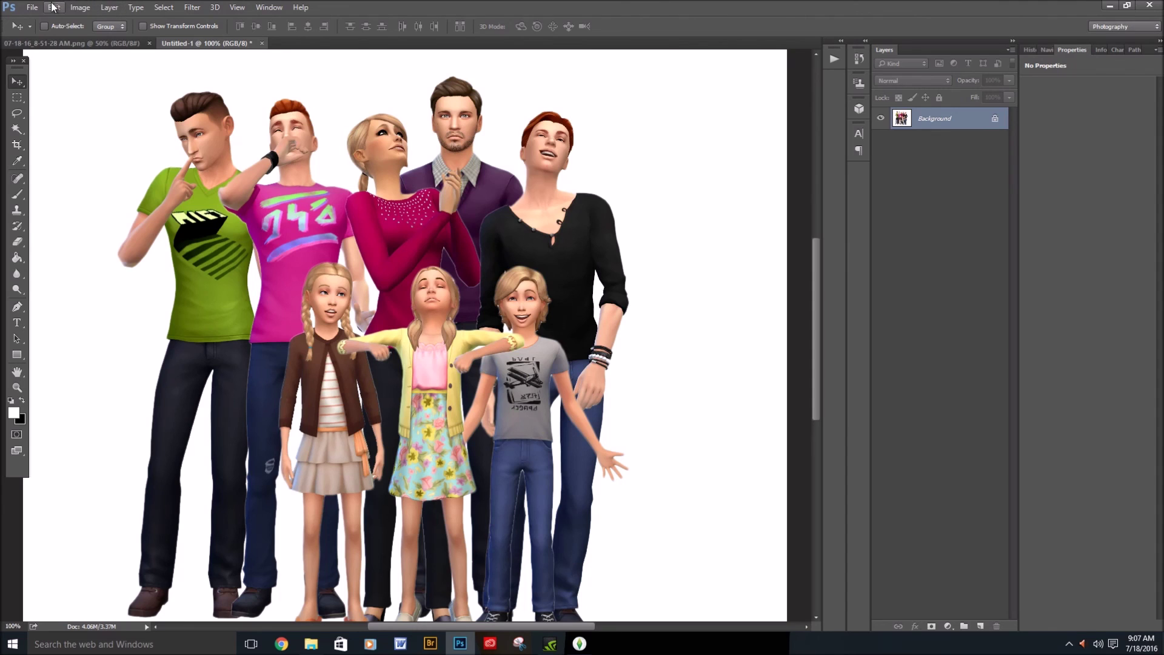
Start resizing the merged portrait, entering a width of 800 pixels and a resolution of 72 pixels/inch
{"action": "left_click", "coordinate": [80, 7]}
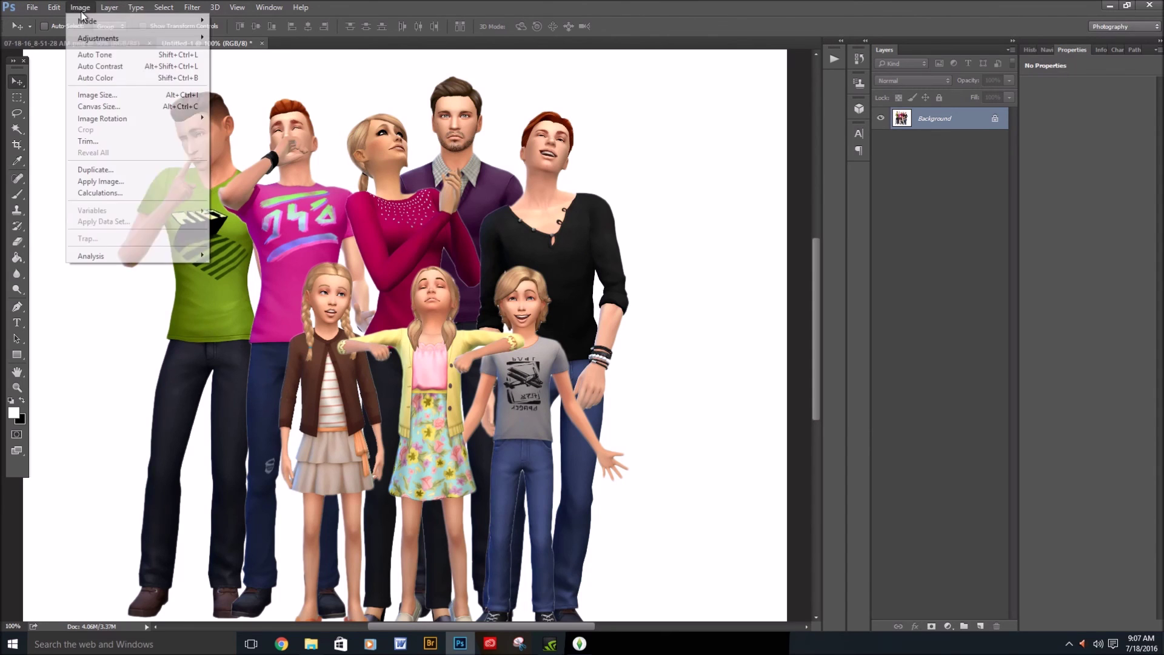
{"action": "left_click", "coordinate": [89, 97]}
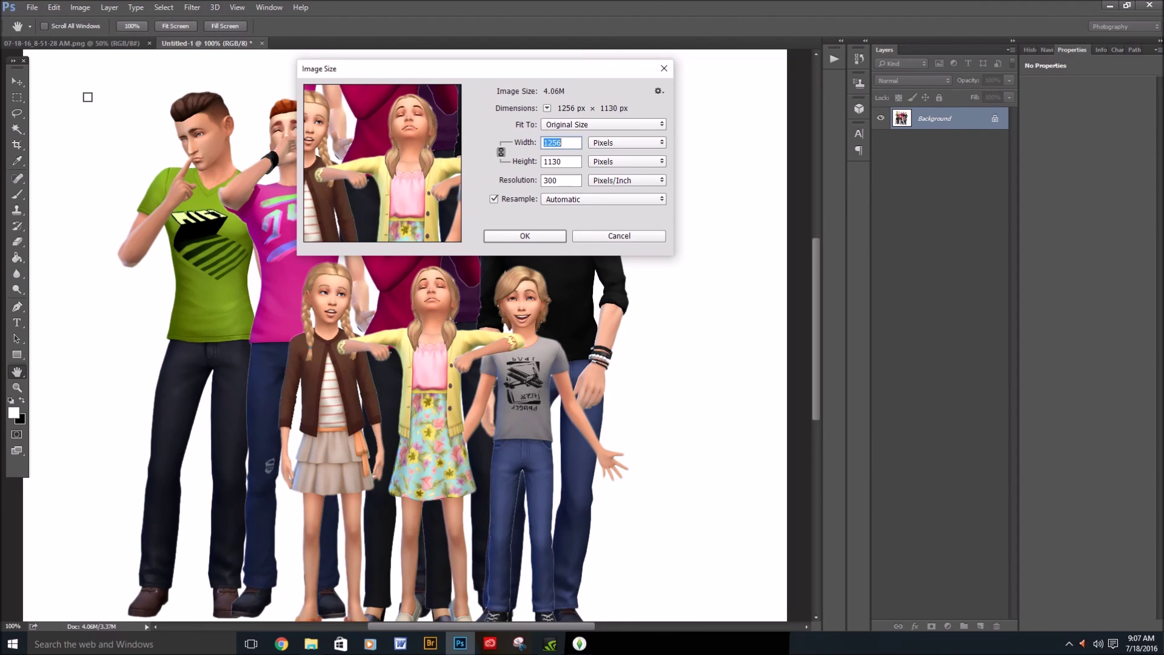
{"action": "key", "text": "BackSpace"}
{"action": "type", "text": "800"}
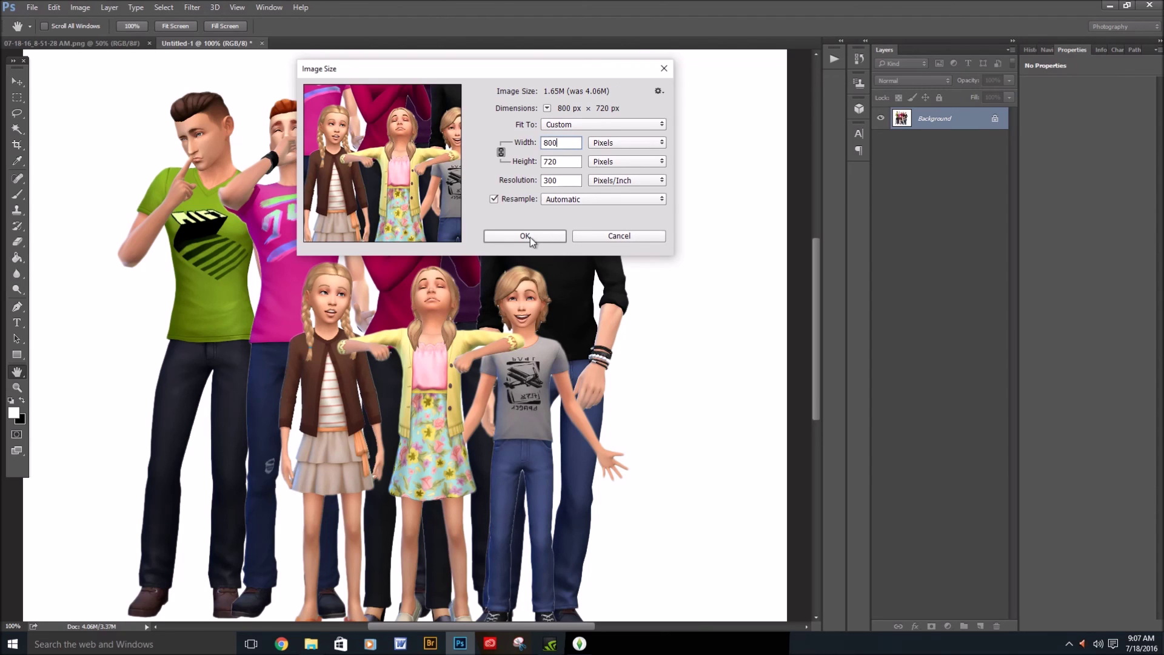
{"action": "left_click", "coordinate": [573, 182]}
{"action": "key", "text": "BackSpace"}
{"action": "key", "text": "BackSpace"}
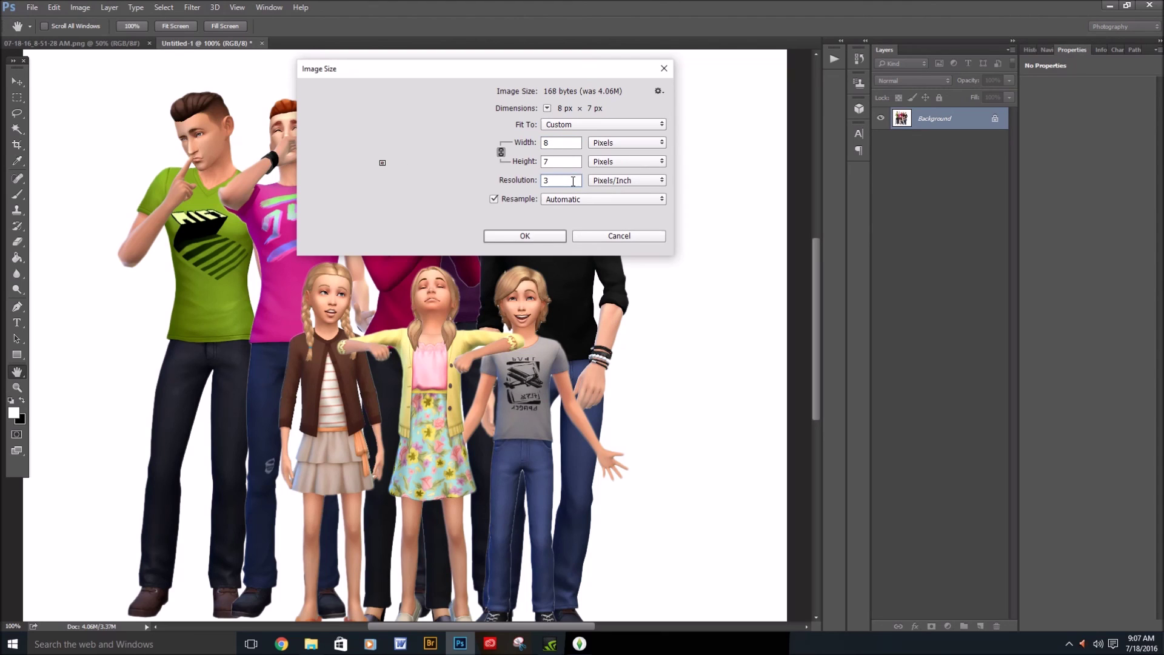
{"action": "key", "text": "BackSpace"}
{"action": "type", "text": "72"}
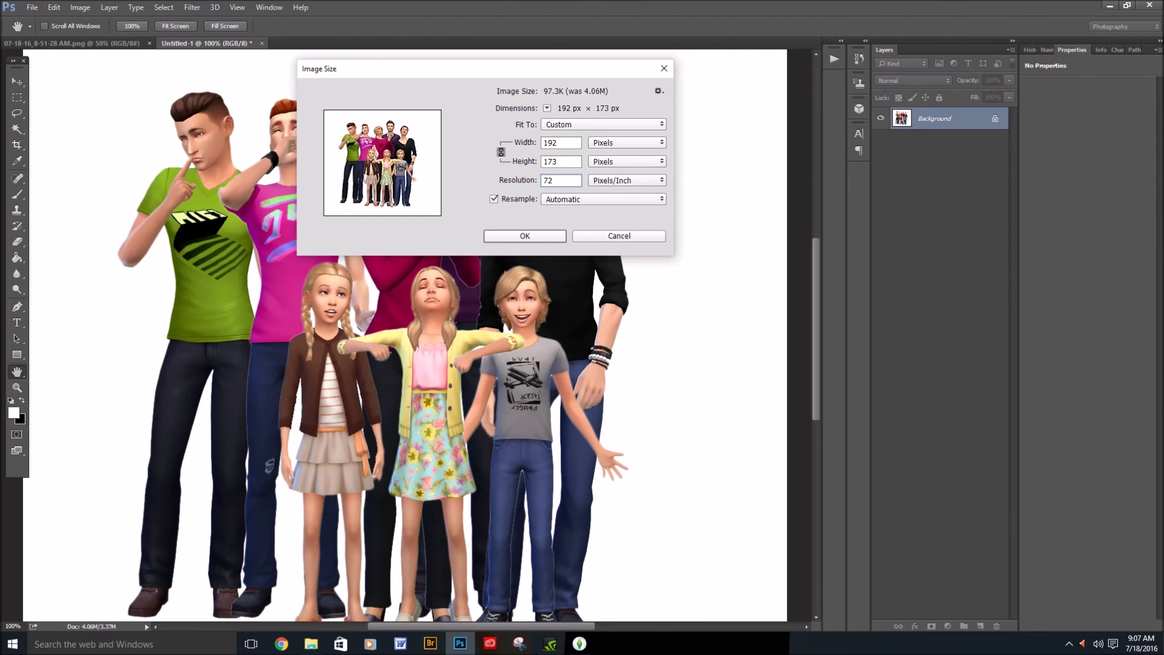
Set the image width to 800 pixels again at the 72 pixels/inch resolution and apply the resize
{"action": "left_click", "coordinate": [567, 141]}
{"action": "key", "text": "BackSpace"}
{"action": "key", "text": "BackSpace"}
{"action": "key", "text": "BackSpace"}
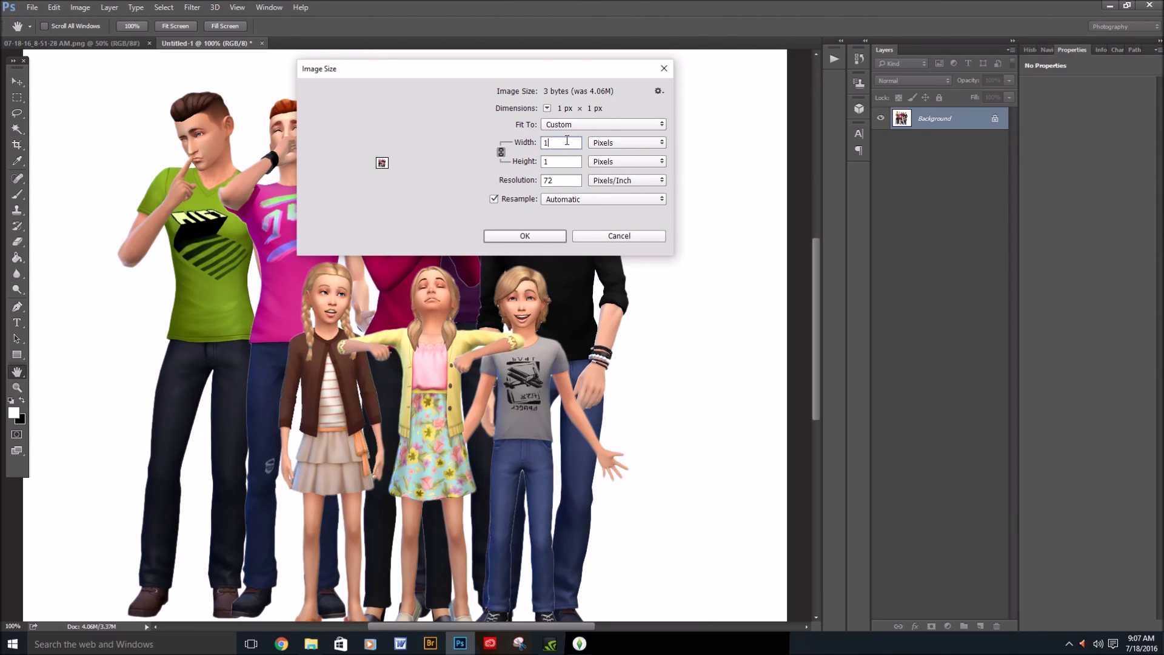
{"action": "type", "text": "800"}
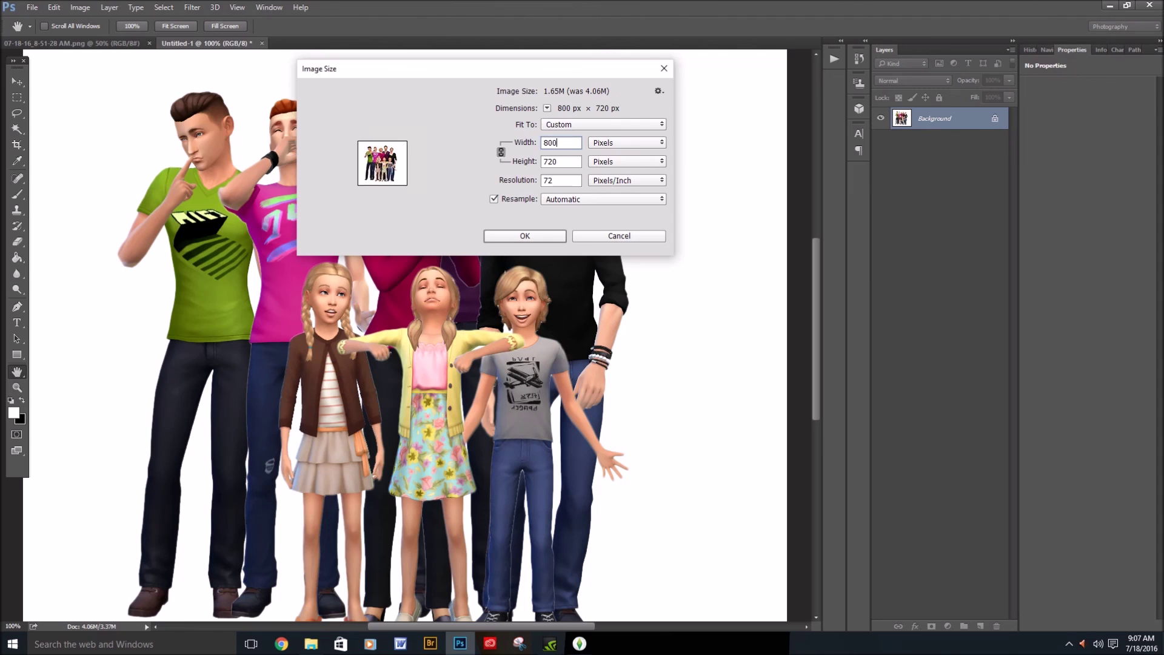
{"action": "left_click", "coordinate": [525, 238]}
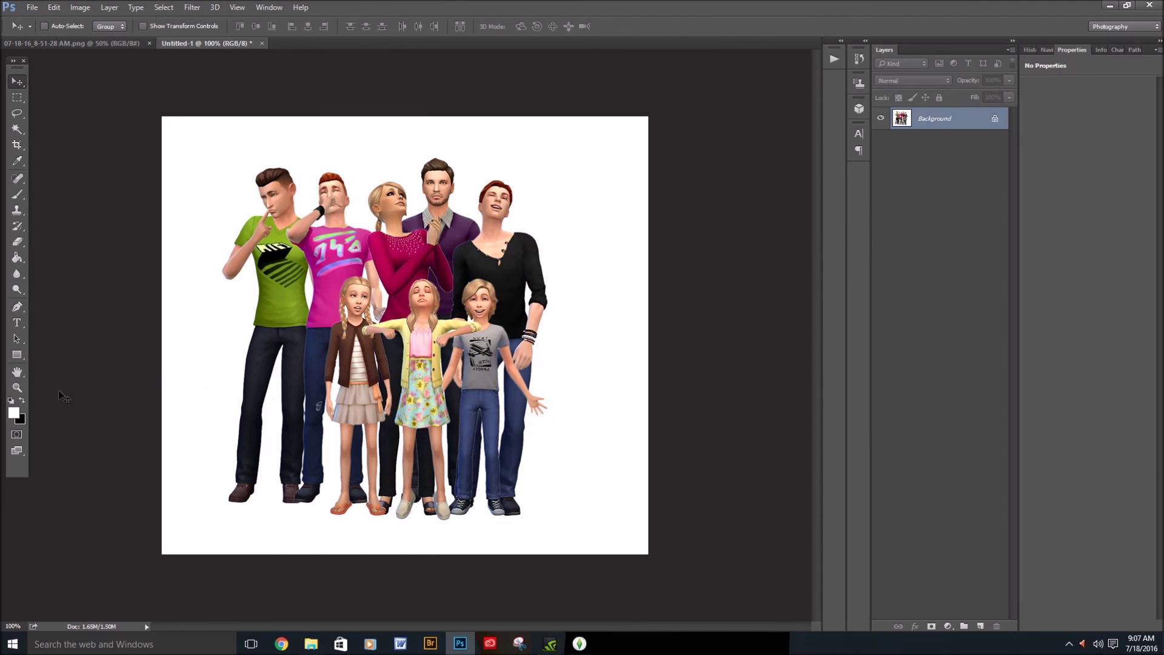
{"action": "left_click", "coordinate": [18, 387]}
{"action": "right_click", "coordinate": [345, 316]}
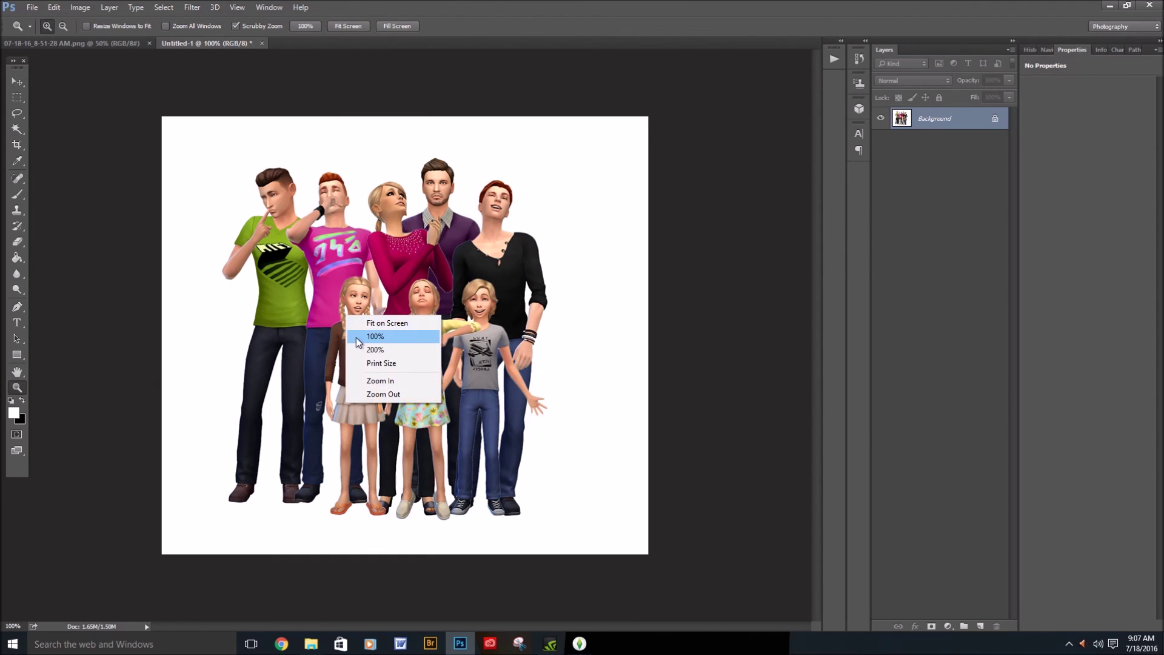
{"action": "left_click", "coordinate": [355, 337]}
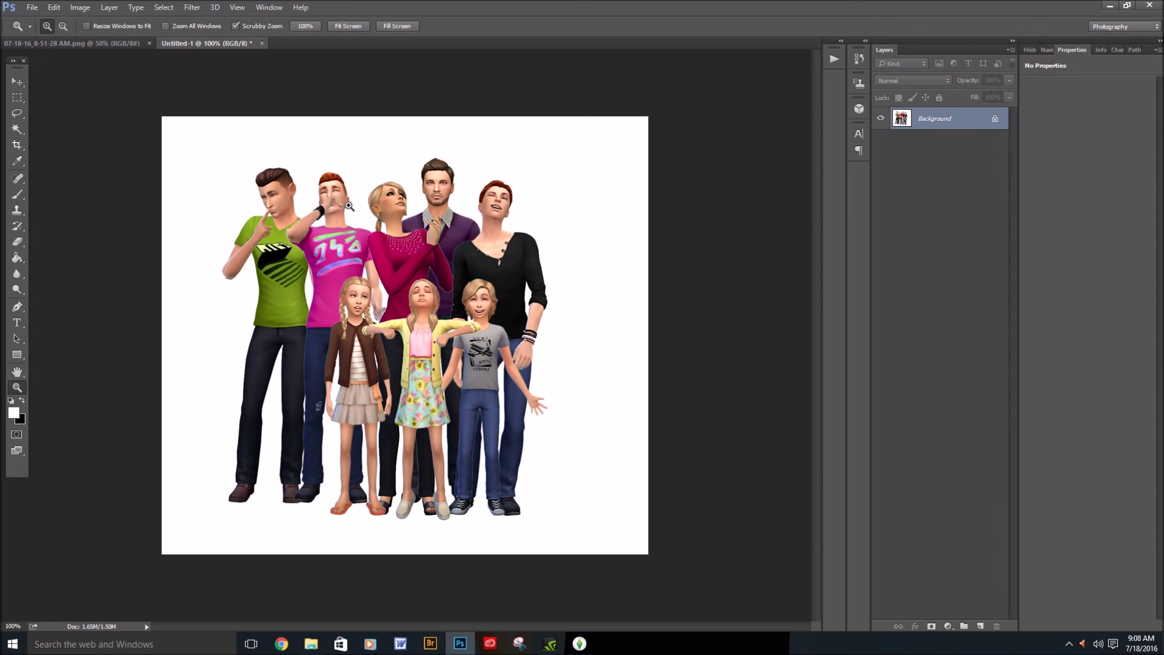
Close the family portrait document without saving its changes, and close the remaining PNG screenshot
{"action": "left_click", "coordinate": [263, 43]}
{"action": "left_click", "coordinate": [864, 252]}
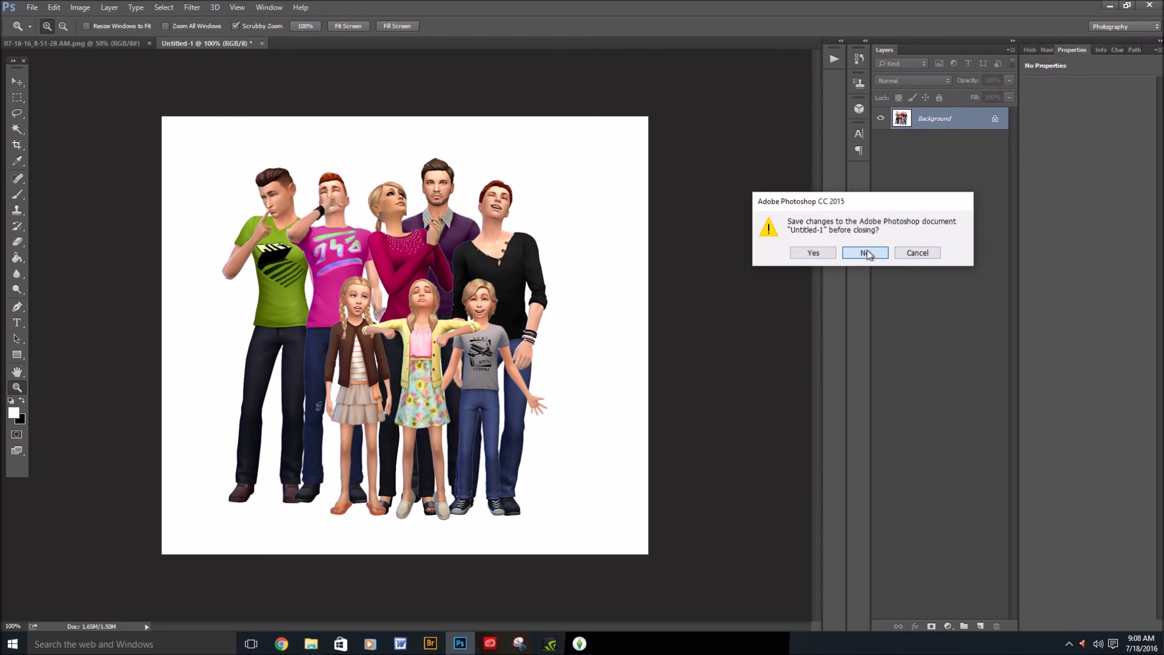
{"action": "left_click", "coordinate": [149, 43]}
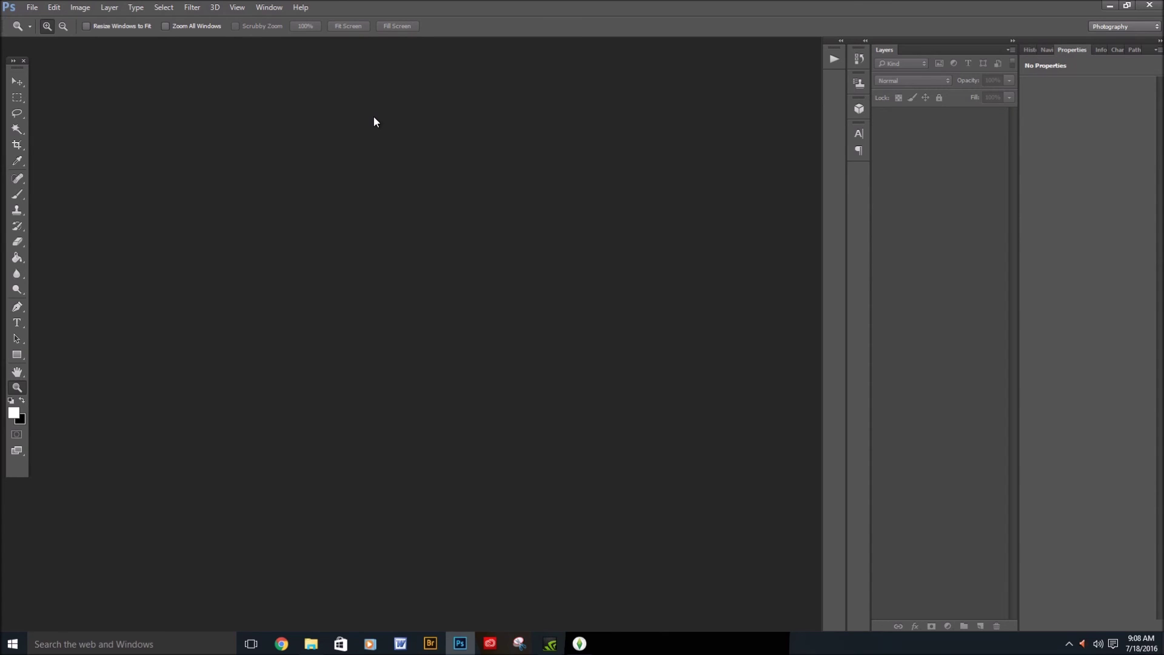